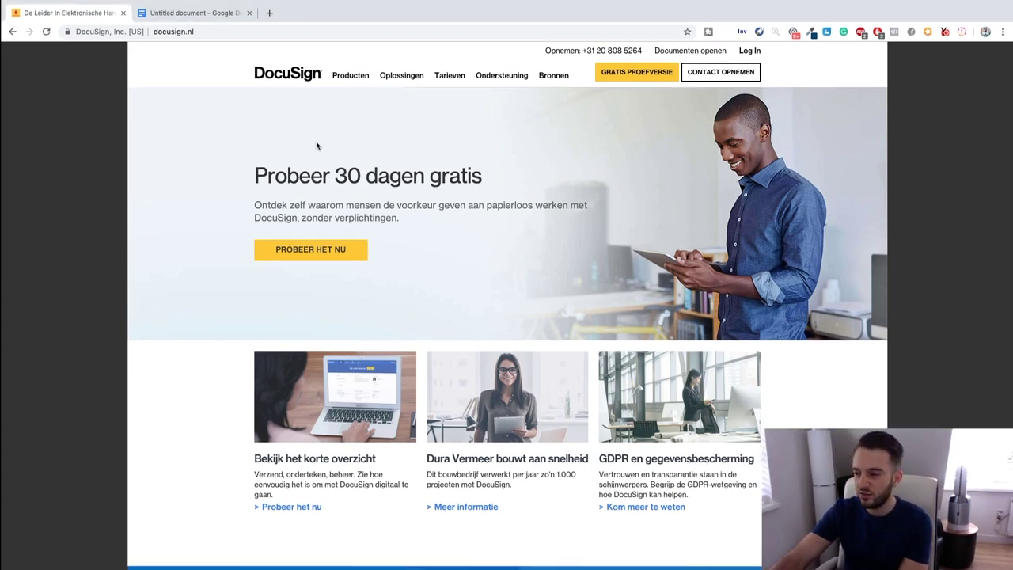
# Scroll to the site footer and bring up the country selector next to Netherlands.
pyautogui.scroll(-3, 229, 182)
pyautogui.scroll(-5, 229, 181)
pyautogui.scroll(10, 228, 181)
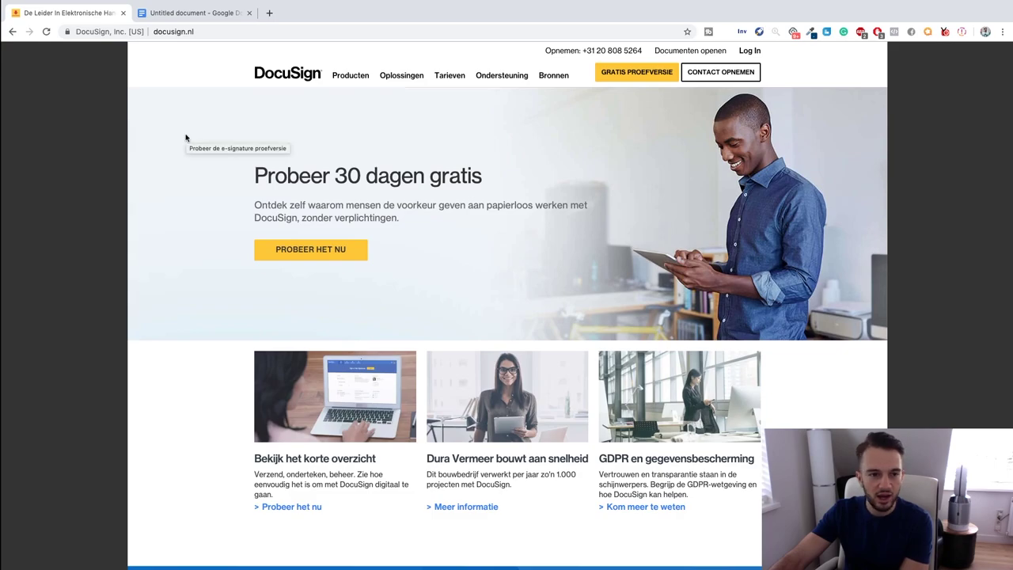
pyautogui.scroll(-15, 186, 137)
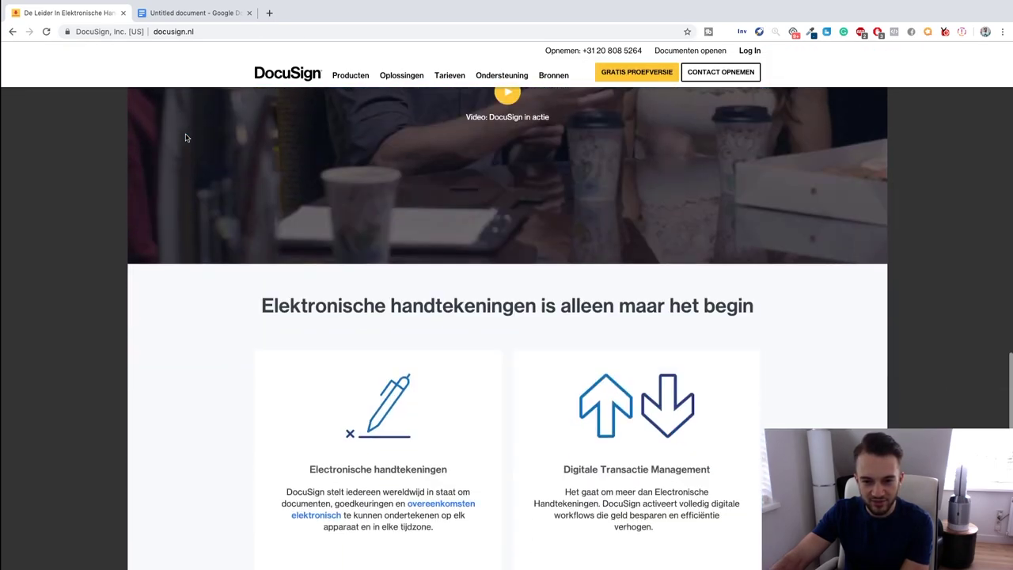
pyautogui.scroll(-5, 185, 138)
pyautogui.scroll(5, 166, 158)
pyautogui.scroll(15, 166, 157)
pyautogui.scroll(-10, 223, 195)
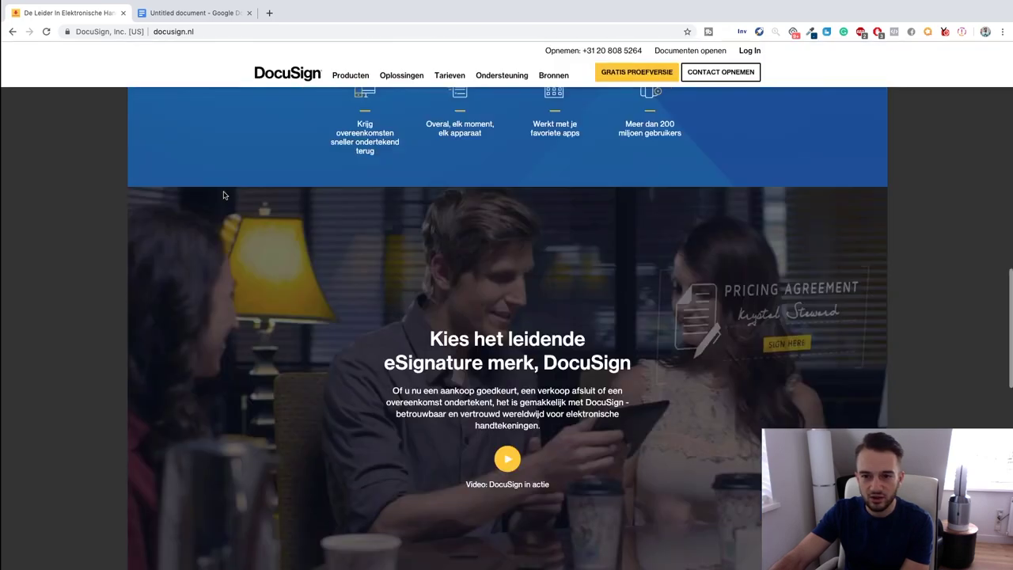
pyautogui.scroll(-10, 224, 195)
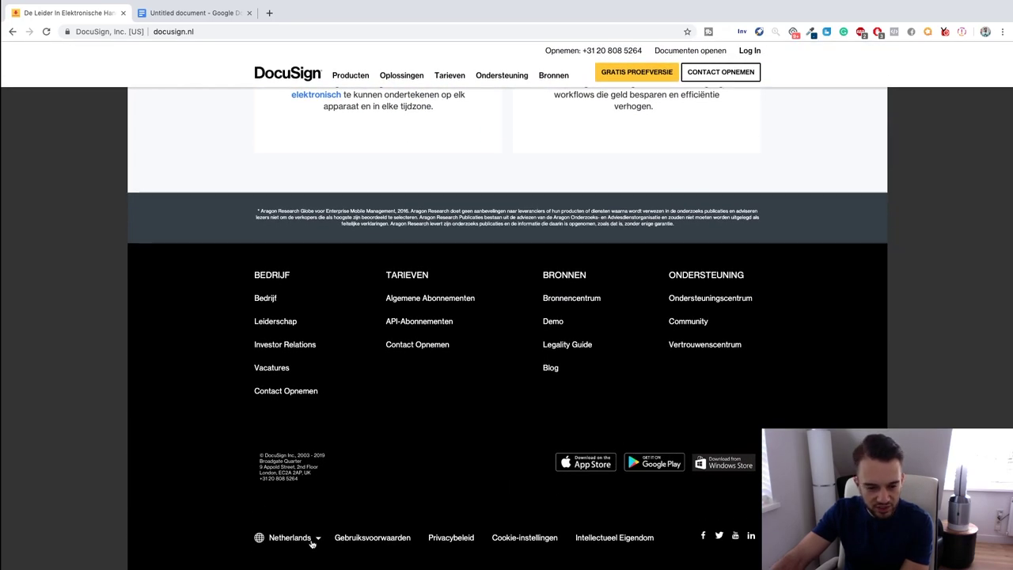
pyautogui.rightClick(312, 543)
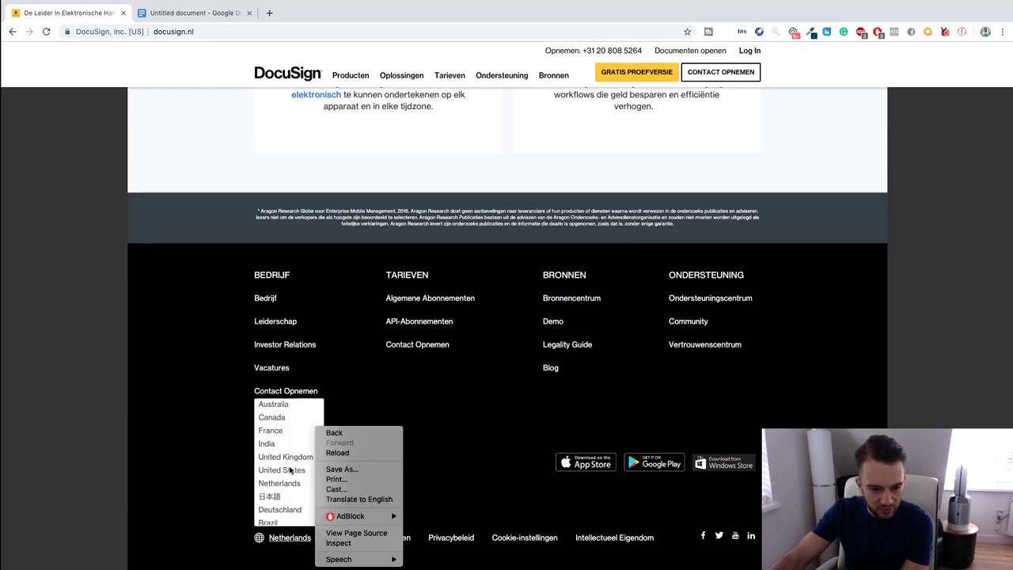
pyautogui.click(289, 470)
# Switch the site to United Kingdom and briefly check the free trial sign-up page.
pyautogui.click(286, 457)
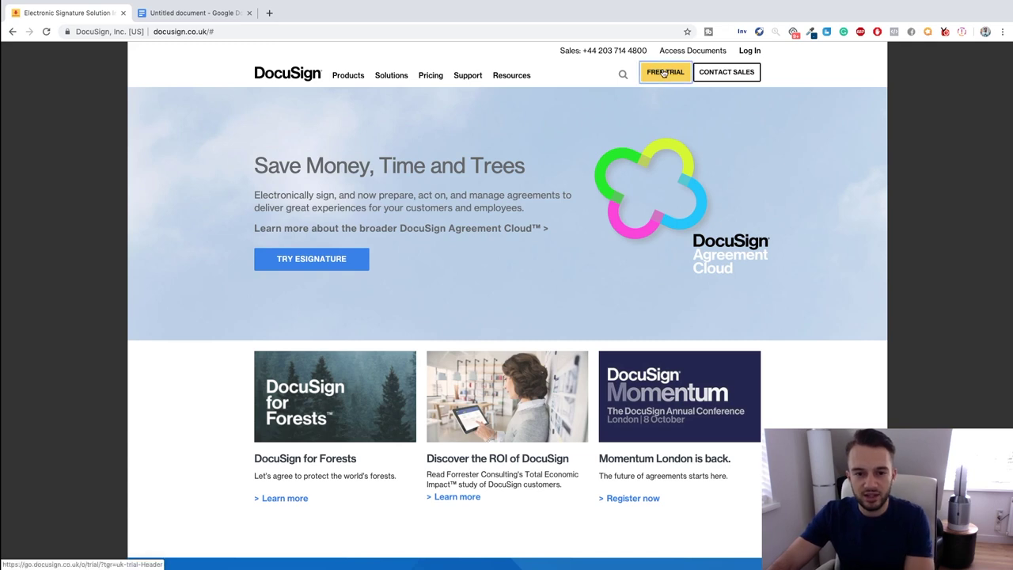
pyautogui.click(664, 72)
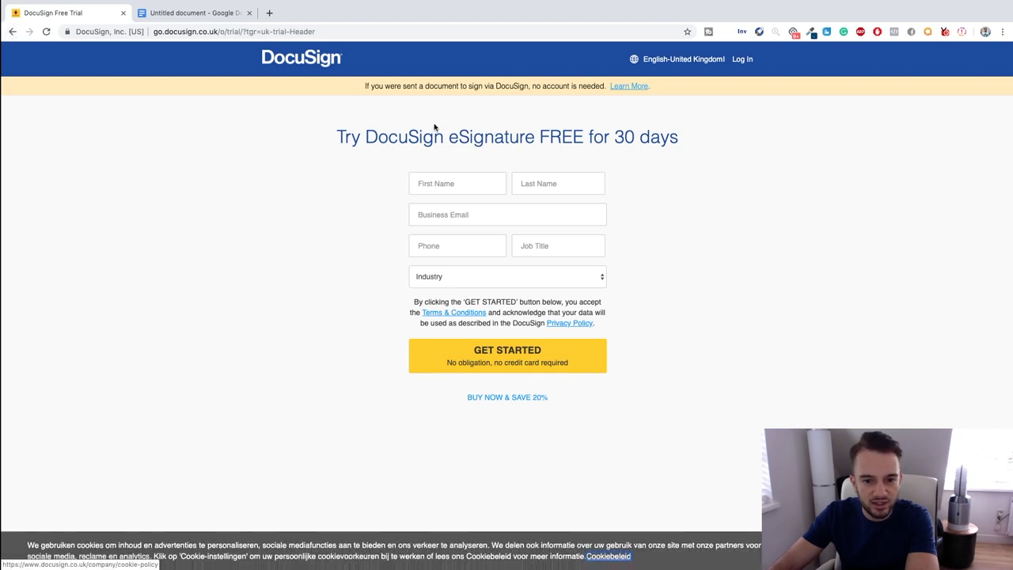
pyautogui.click(13, 31)
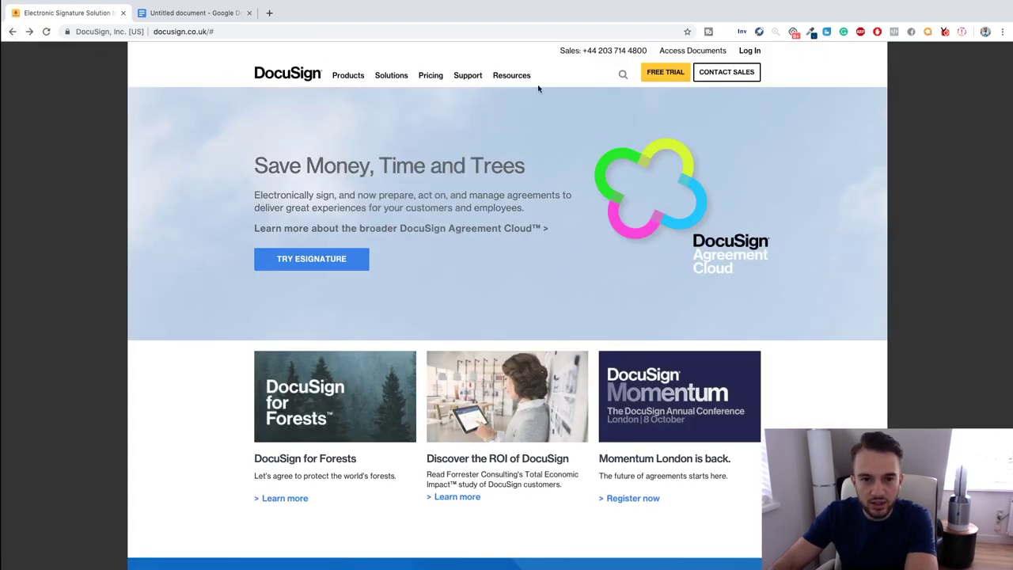
# Open UK eSignature Plans and Pricing showing Personal £8, Standard £20 and Business Pro £33.
pyautogui.moveTo(428, 79)
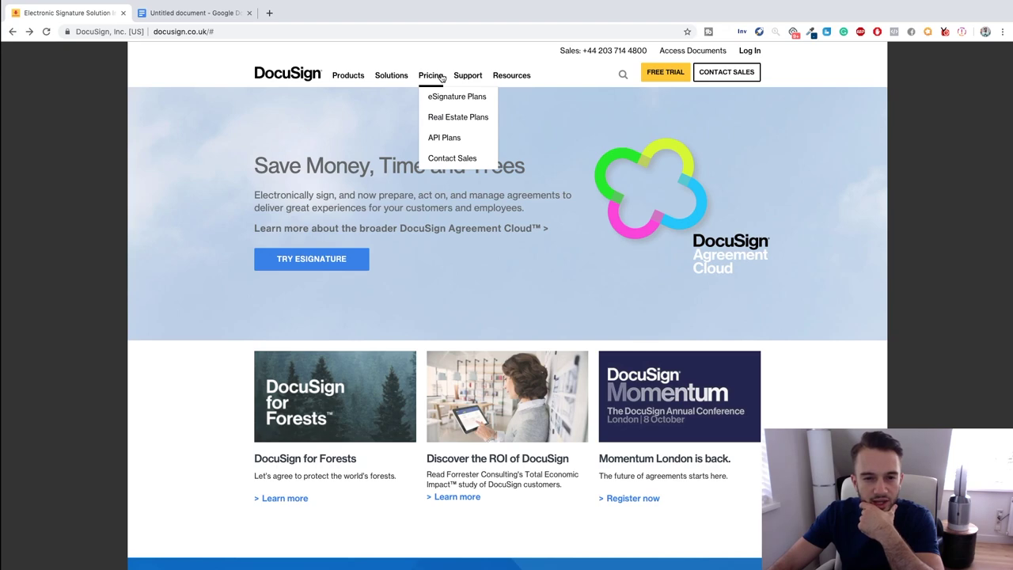
pyautogui.click(444, 100)
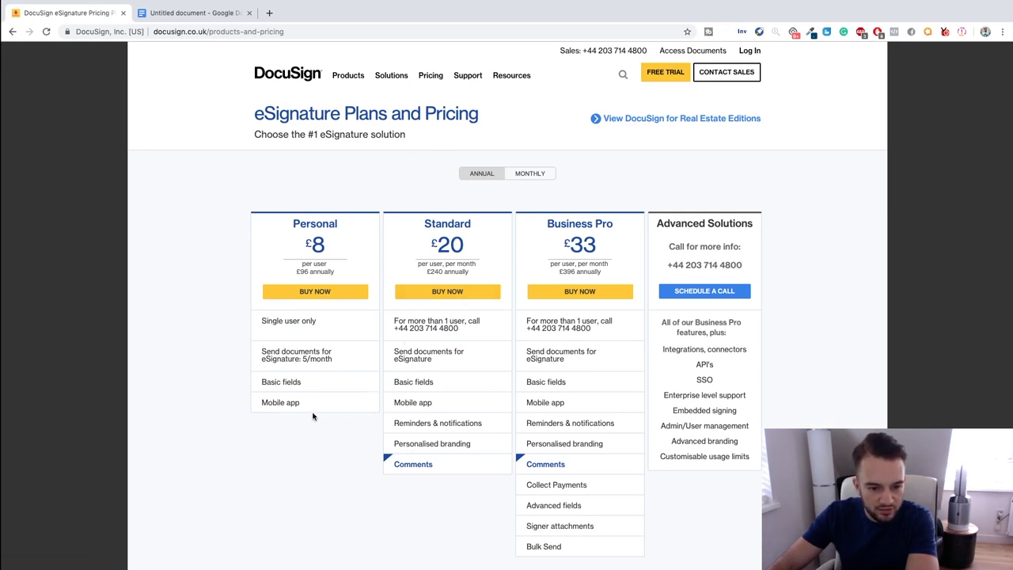
pyautogui.moveTo(291, 378)
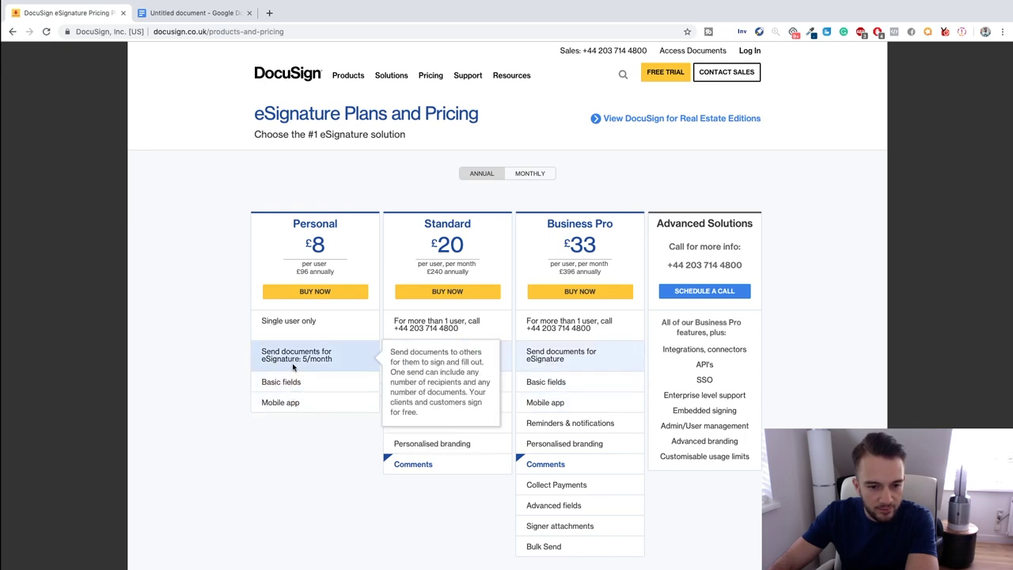
pyautogui.moveTo(283, 361)
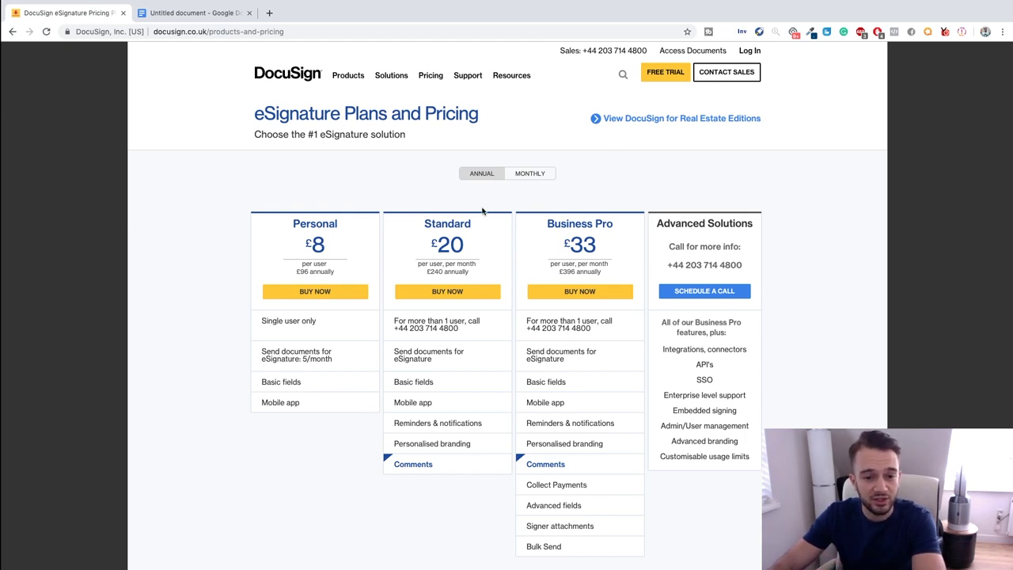
# Log in to the DocuSign account with its password to reach the home dashboard.
pyautogui.click(751, 52)
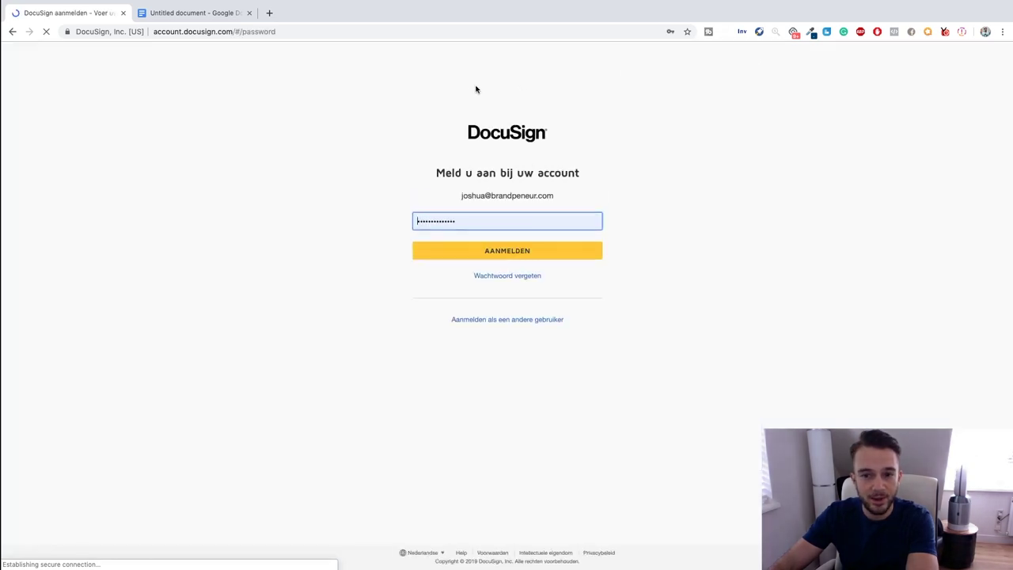
pyautogui.click(491, 250)
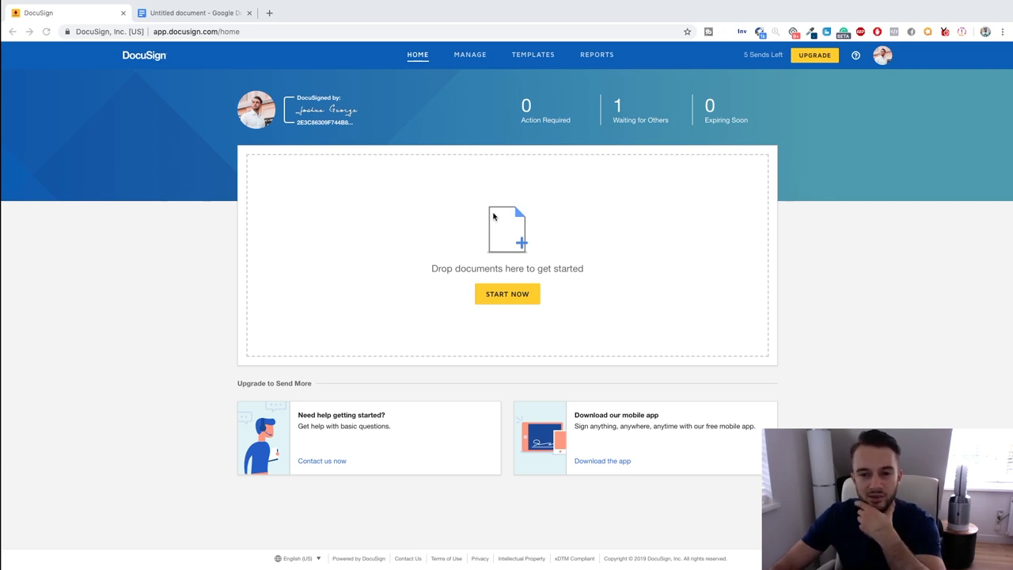
# Rename the untitled Google Doc to 'Contract Template YouTube'.
pyautogui.click(220, 13)
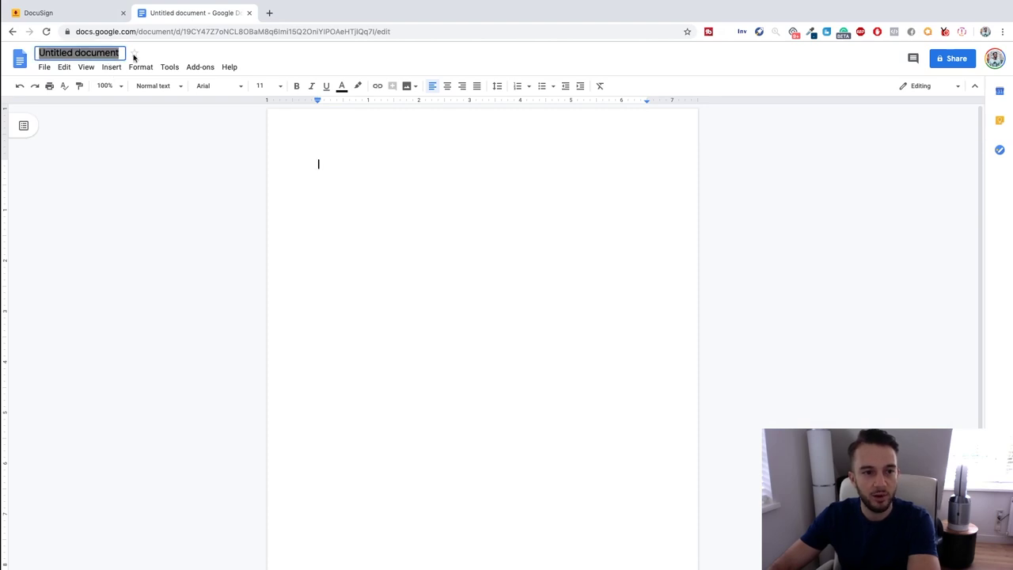
pyautogui.write('Contr')
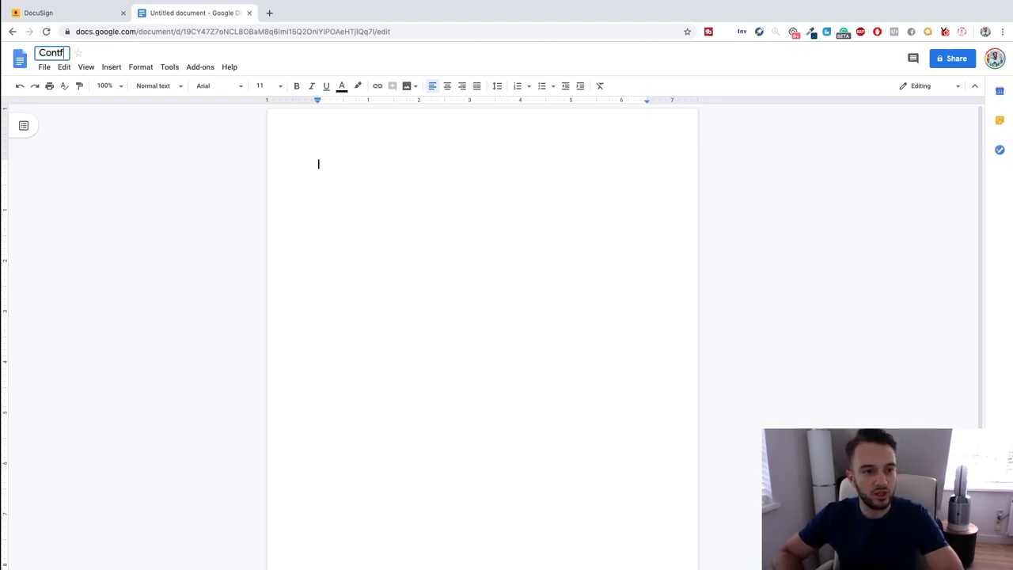
pyautogui.write('act Tempkate')
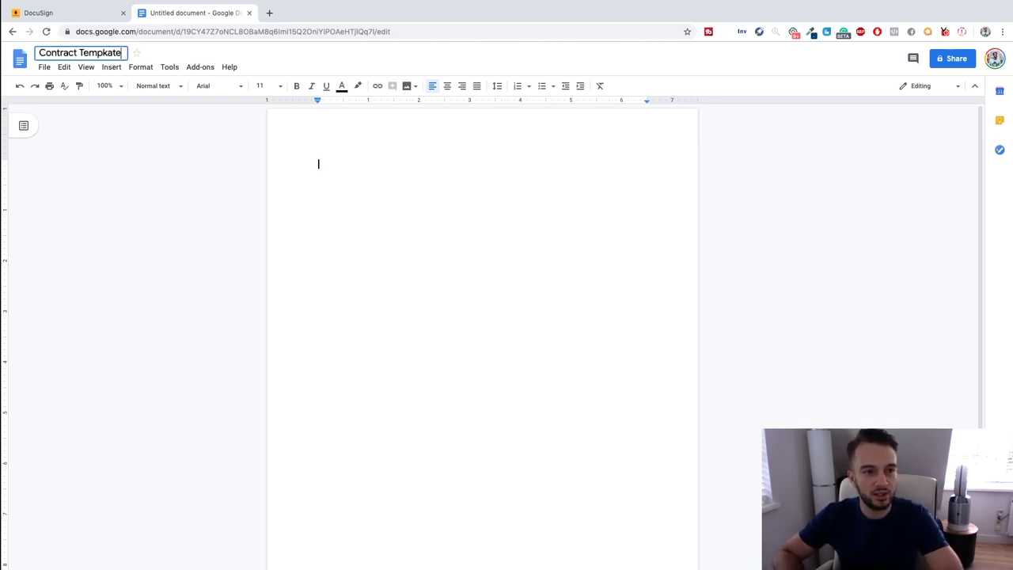
pyautogui.press('BackSpace')
pyautogui.press('BackSpace')
pyautogui.press('BackSpace')
pyautogui.press('BackSpace')
pyautogui.write('late')
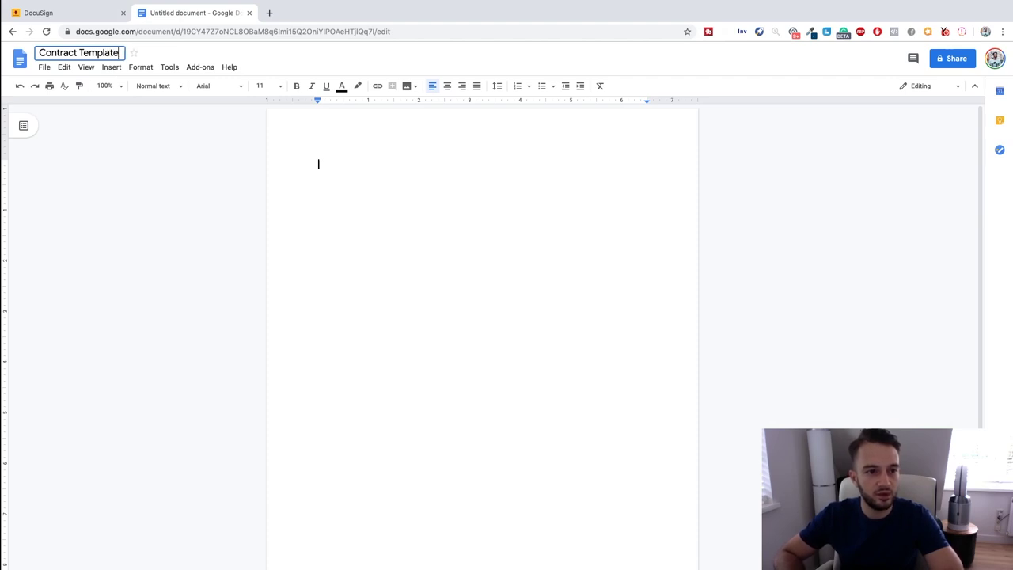
pyautogui.write(' YouTube')
pyautogui.press('Return')
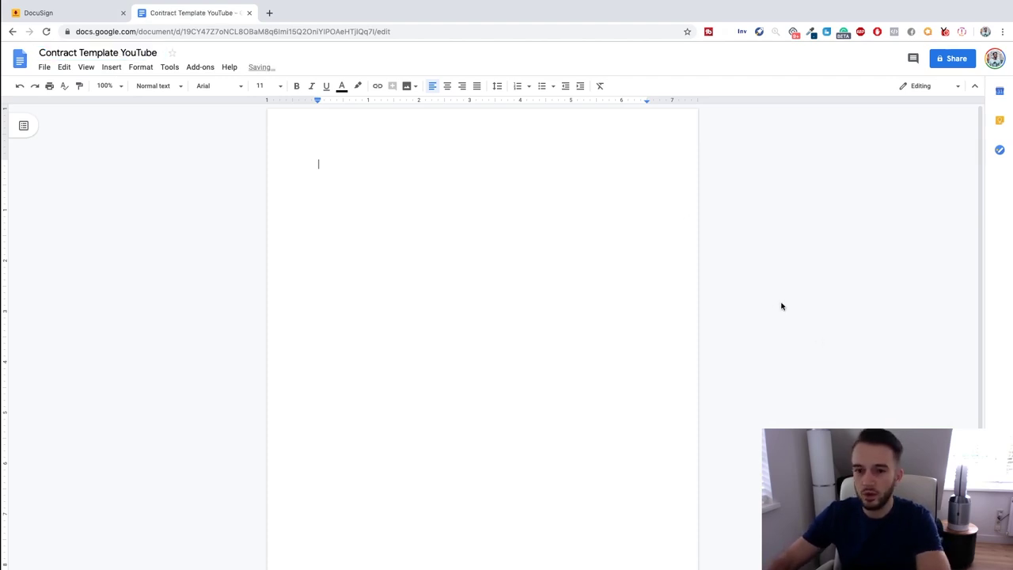
# Add a centred 'Service Contract' heading with a new line below it.
pyautogui.write('Service Contract')
pyautogui.press('super+a')
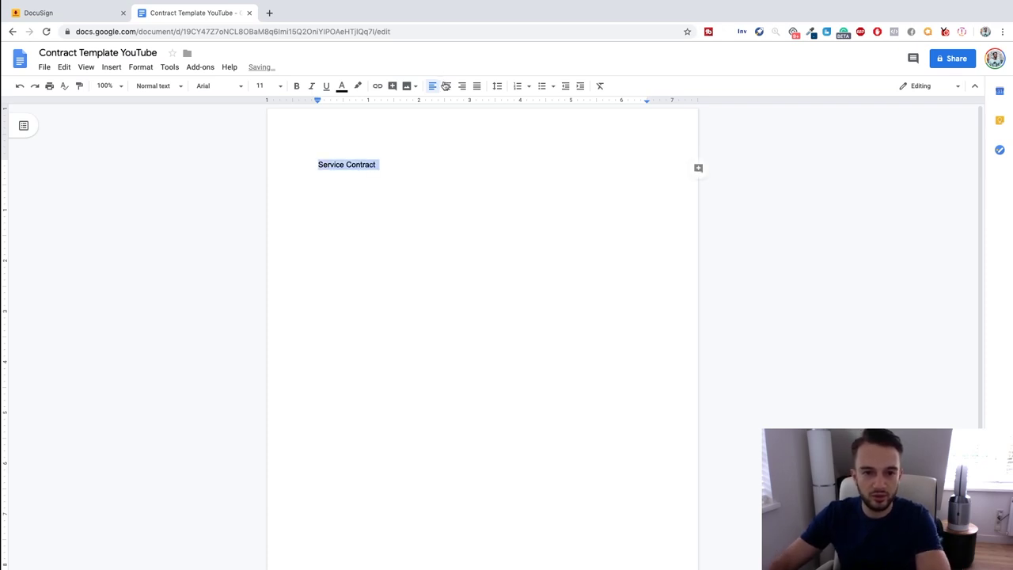
pyautogui.click(445, 87)
pyautogui.click(531, 164)
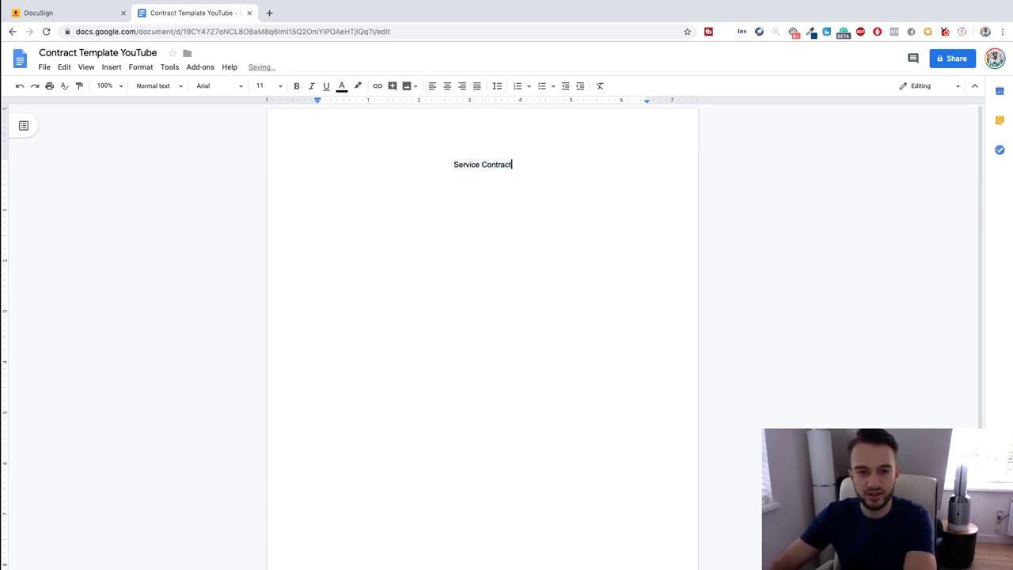
pyautogui.press('Return')
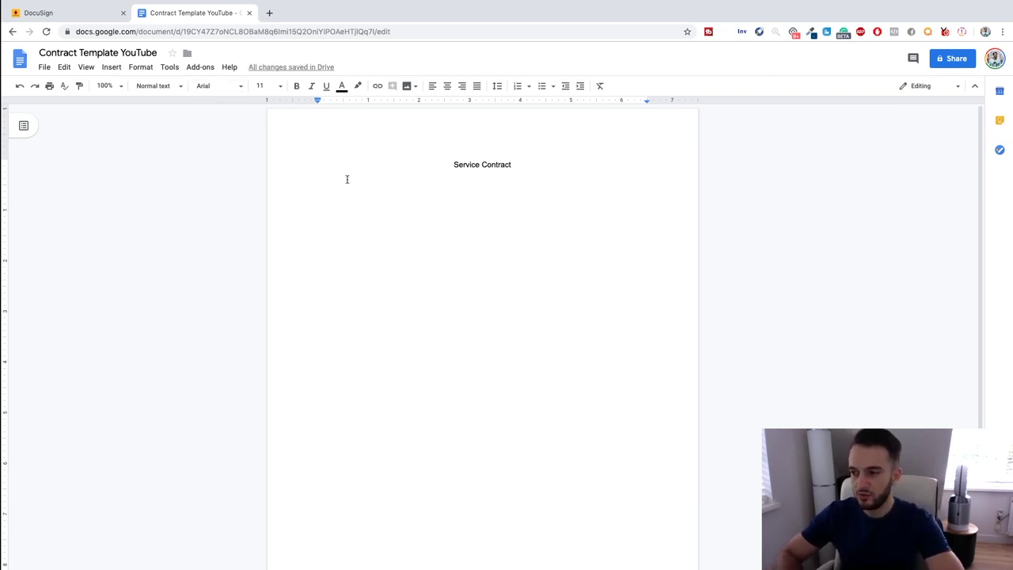
# Type the field lines Company Name, Company Address, Company Email: and Company Website: under the title.
pyautogui.write('Company Name')
pyautogui.press('Return')
pyautogui.write('Company Address')
pyautogui.press('Return')
pyautogui.write('Email:')
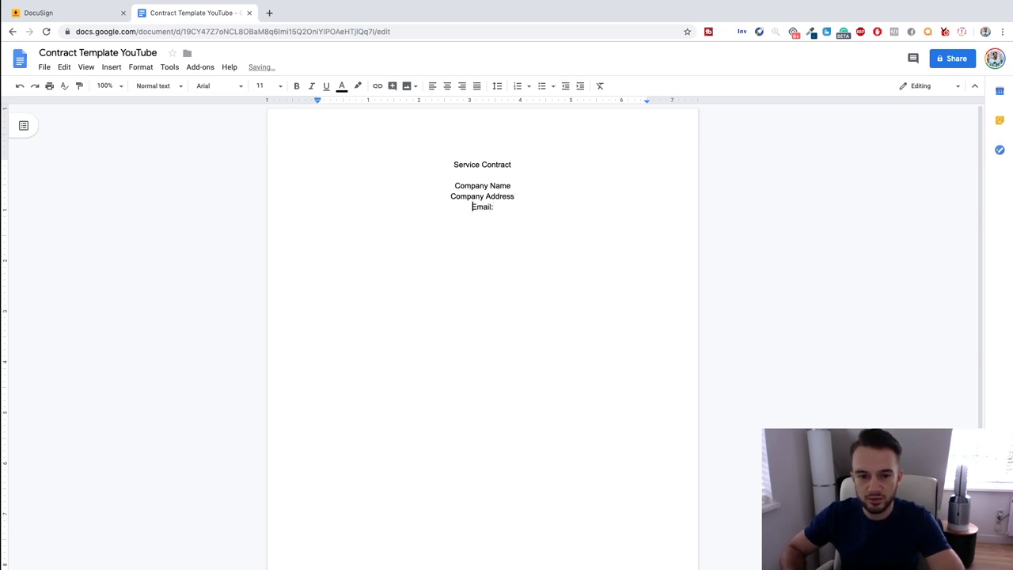
pyautogui.write('Comapny')
pyautogui.press('BackSpace')
pyautogui.press('BackSpace')
pyautogui.press('BackSpace')
pyautogui.press('BackSpace')
pyautogui.press('BackSpace')
pyautogui.write('pany')
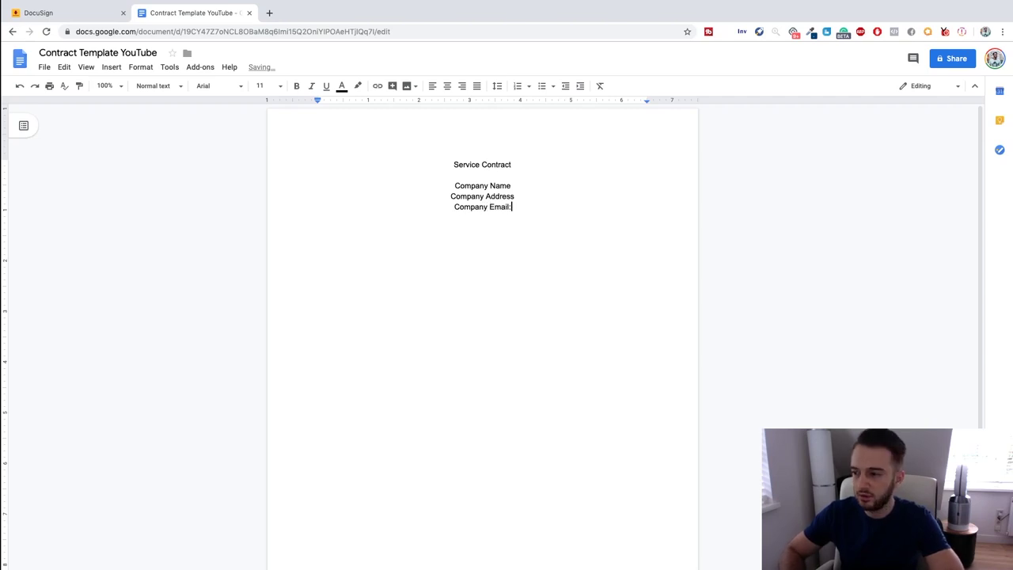
pyautogui.press('Return')
pyautogui.write('Company')
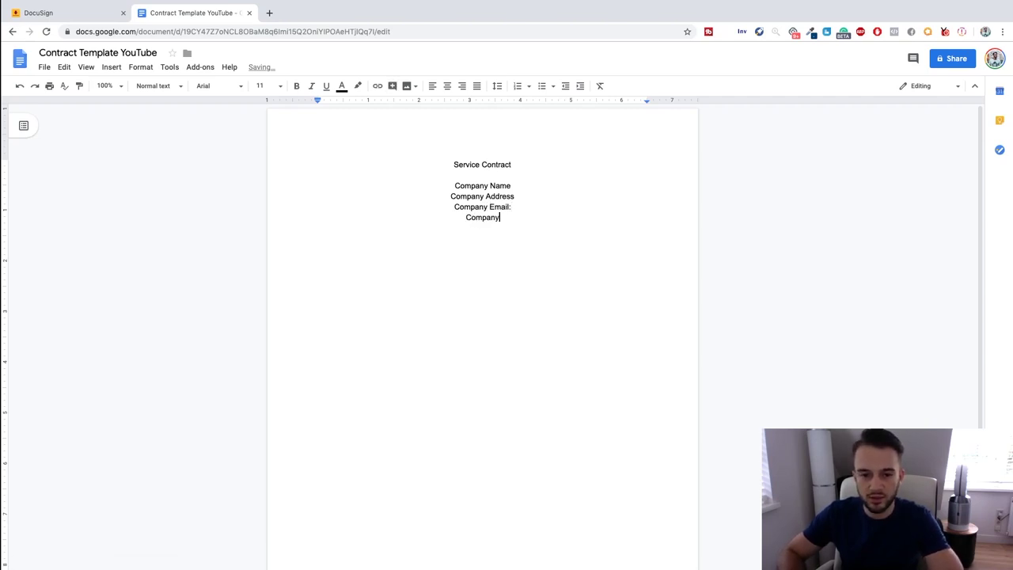
pyautogui.write(' website')
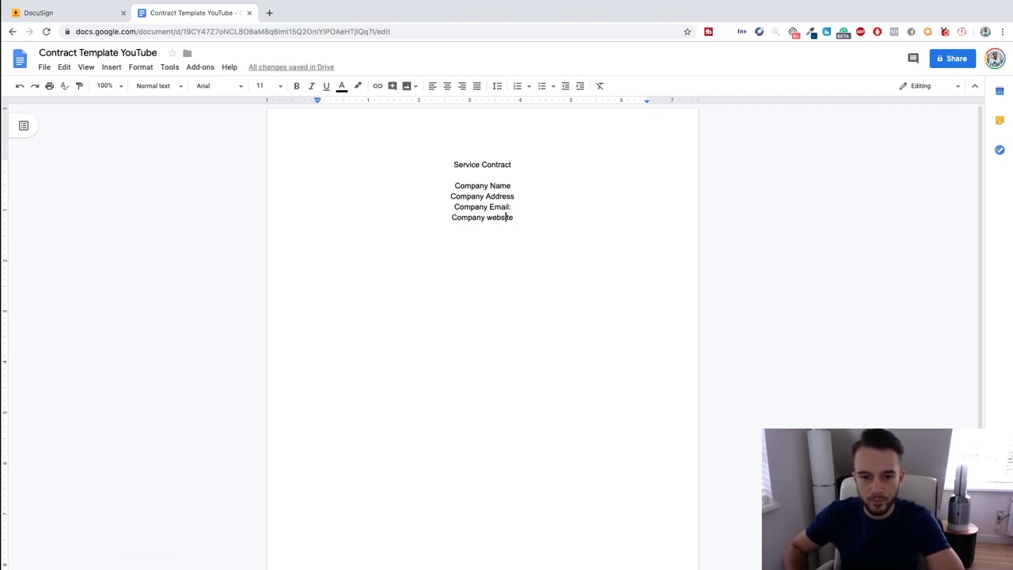
pyautogui.doubleClick(497, 217)
pyautogui.write('Website')
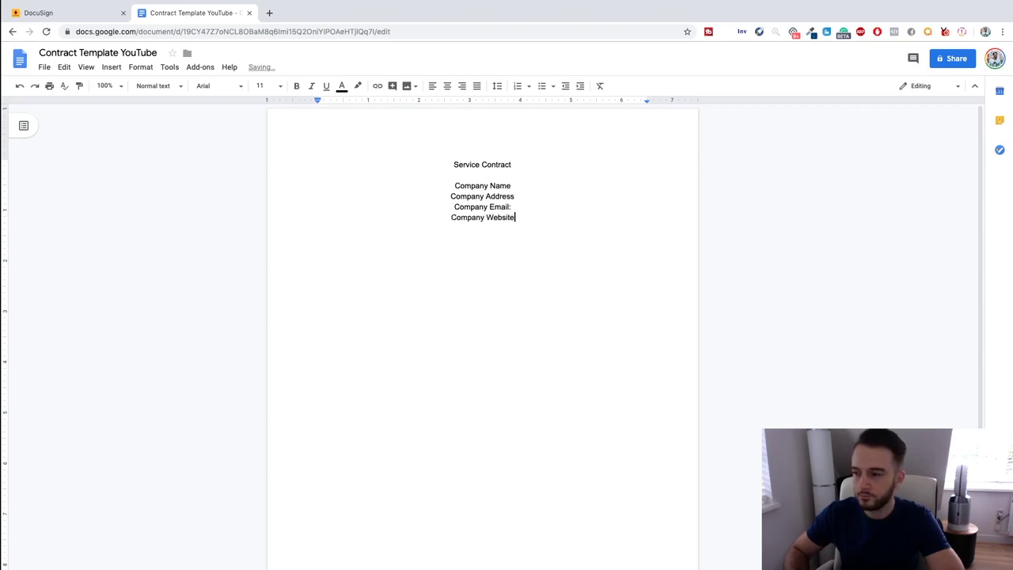
pyautogui.write(':')
pyautogui.press('Return')
# Add the field lines Telephone:, Bank Account Number: and Sort Code:.
pyautogui.write('Telephone:')
pyautogui.press('Return')
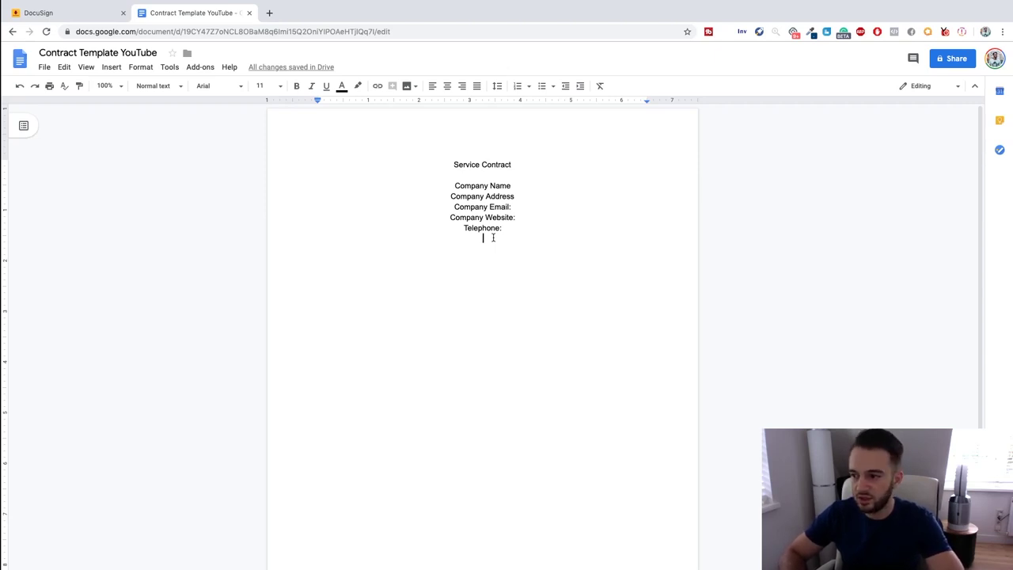
pyautogui.write('Sor')
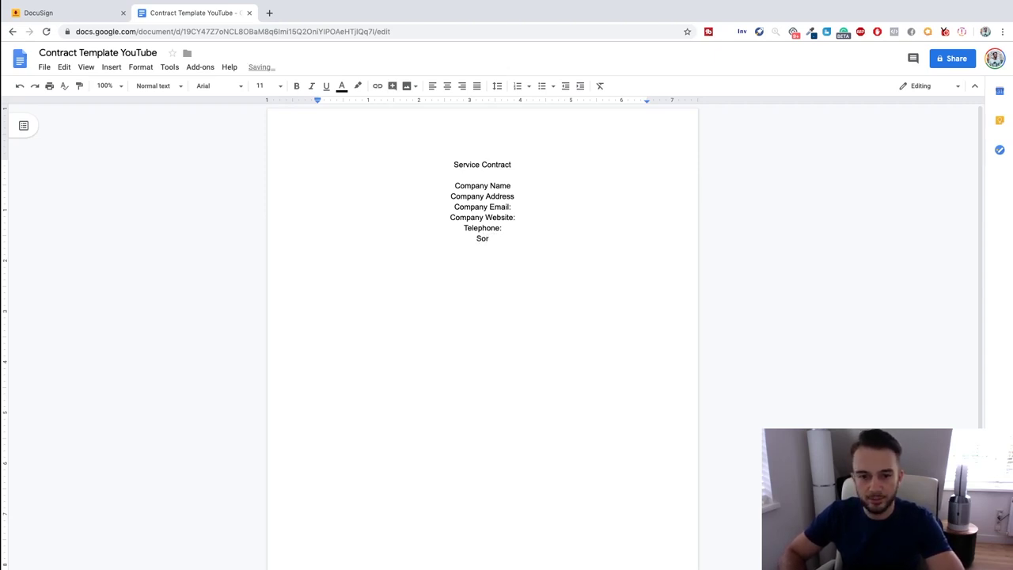
pyautogui.press('BackSpace')
pyautogui.press('BackSpace')
pyautogui.press('BackSpace')
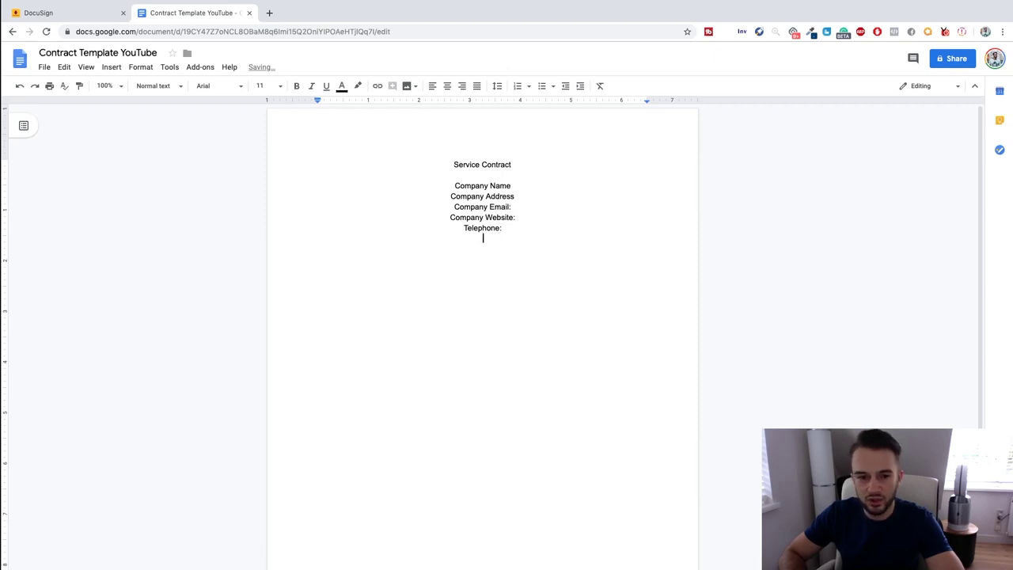
pyautogui.write('Bank')
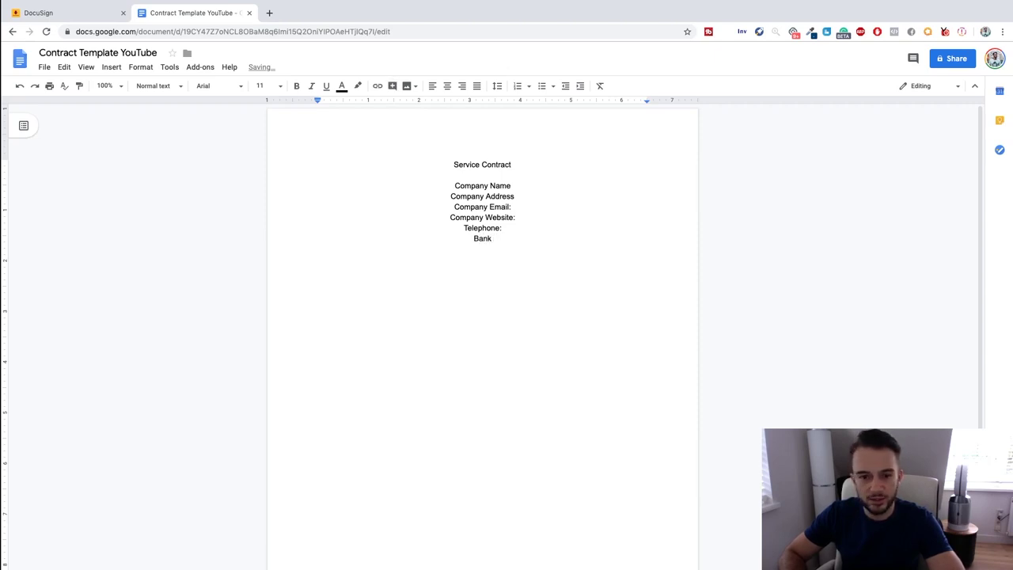
pyautogui.write(' Account Num')
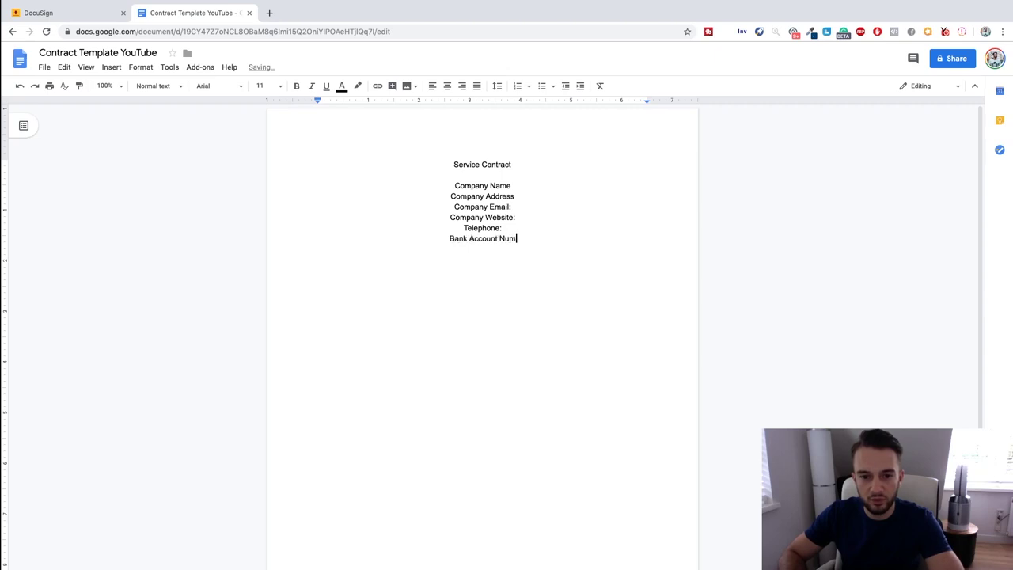
pyautogui.write('ber:')
pyautogui.press('Return')
pyautogui.write('Sort Code')
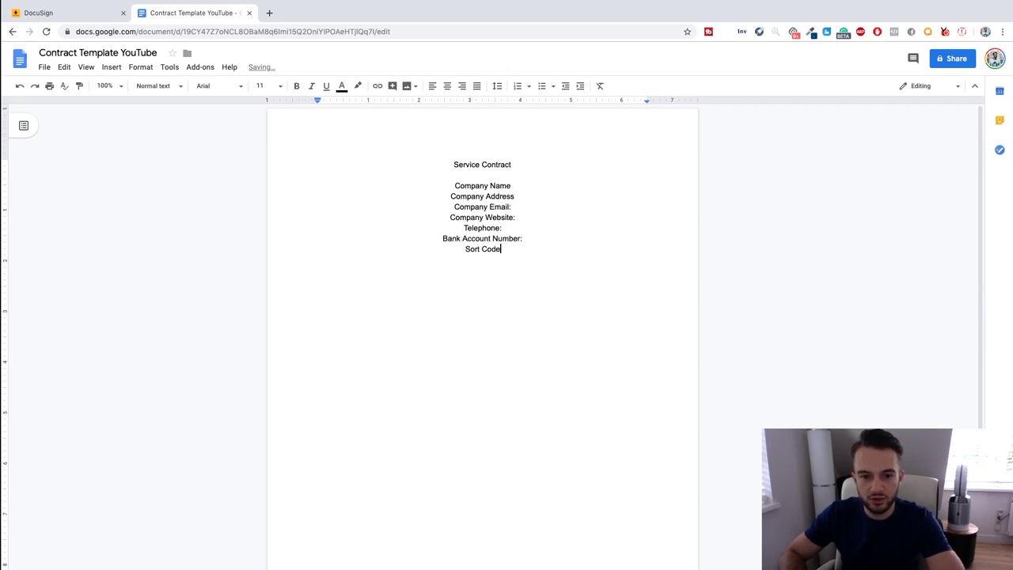
pyautogui.write(':')
# Left-align the field lines from Company Name to Sort Code:.
pyautogui.moveTo(524, 252); pyautogui.dragTo(430, 182)
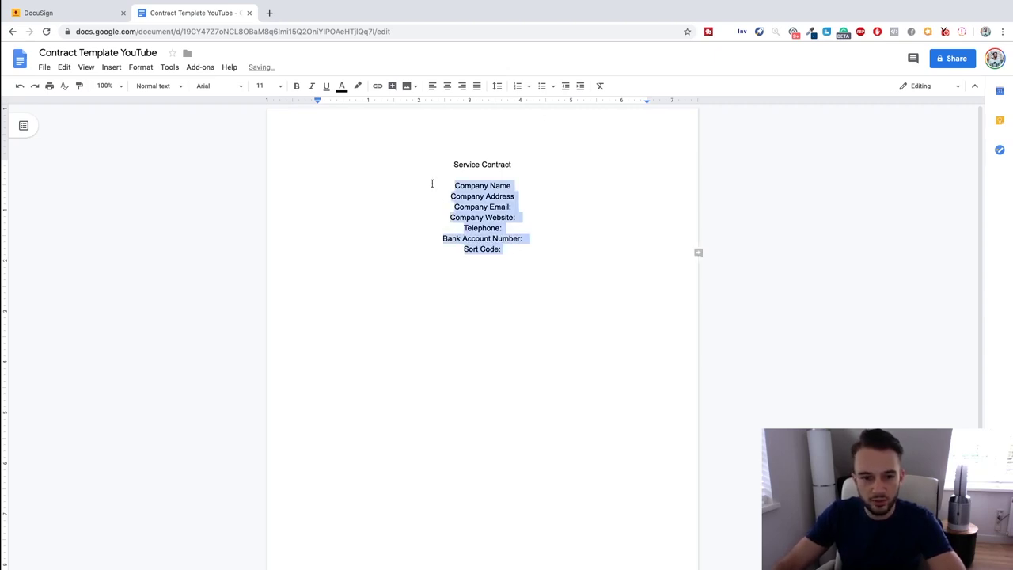
pyautogui.click(432, 86)
pyautogui.click(422, 265)
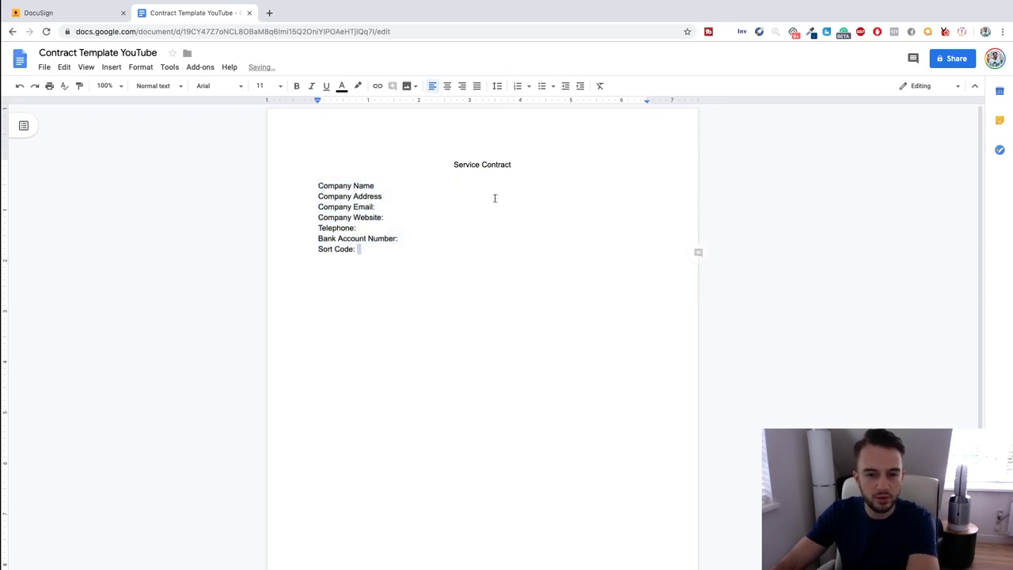
# Add the intro 'This contract/agreement is concluded between (hereinafter referred to as the client)' below the title.
pyautogui.click(526, 162)
pyautogui.press('Return')
pyautogui.press('Return')
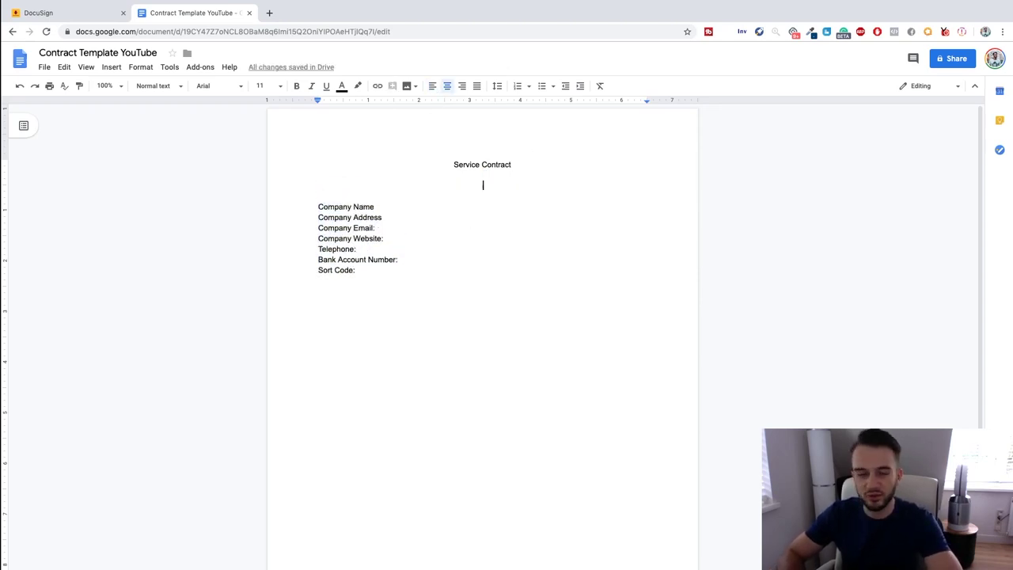
pyautogui.write('This contract/a')
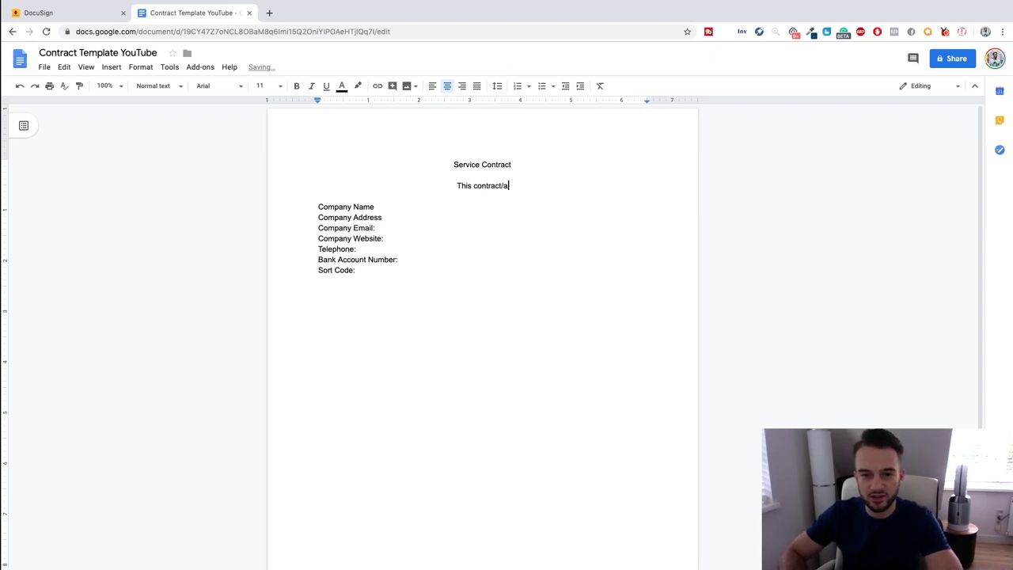
pyautogui.write('greement is concluded between ')
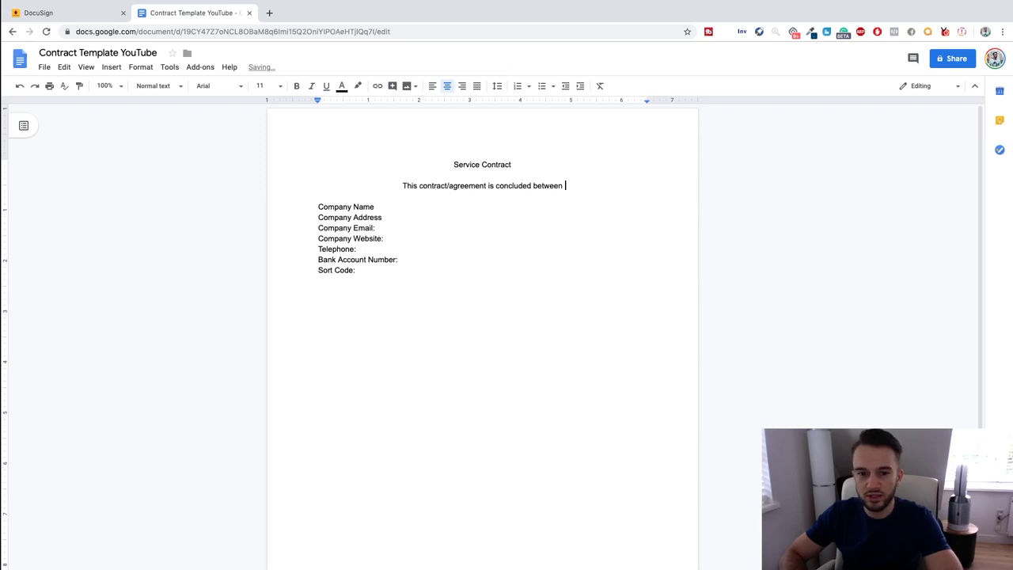
pyautogui.write('(')
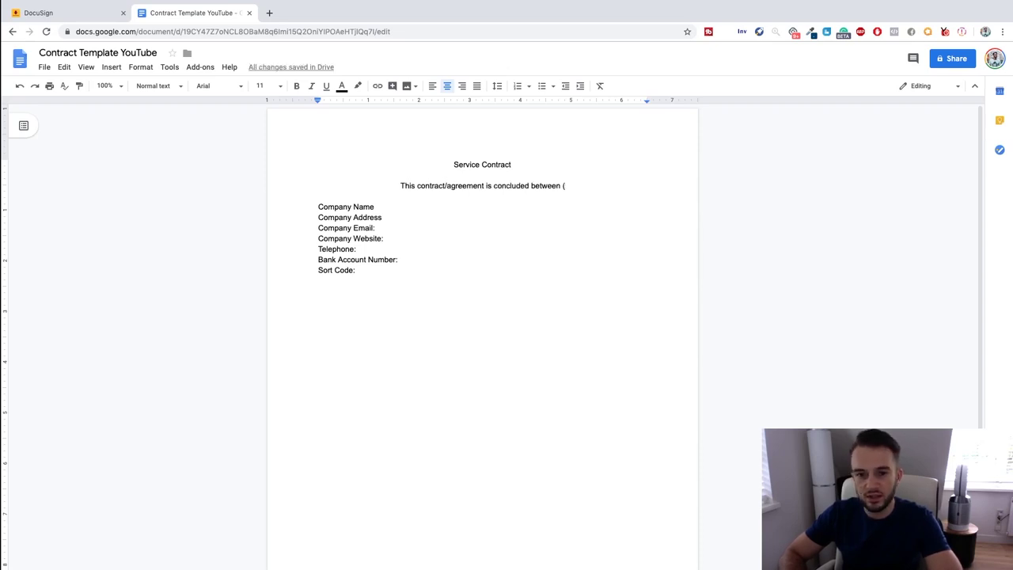
pyautogui.write('her')
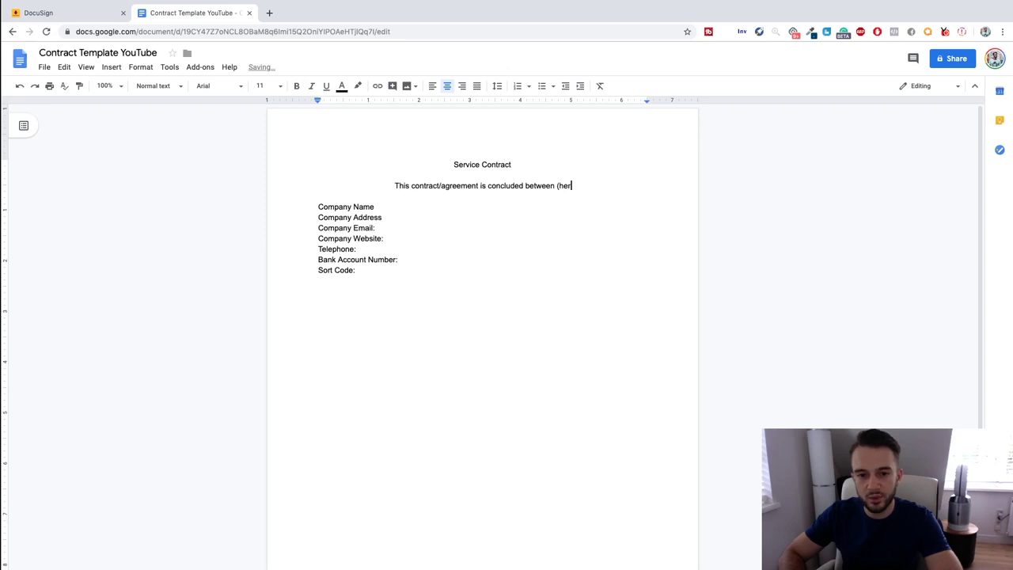
pyautogui.write('einafter referred to ')
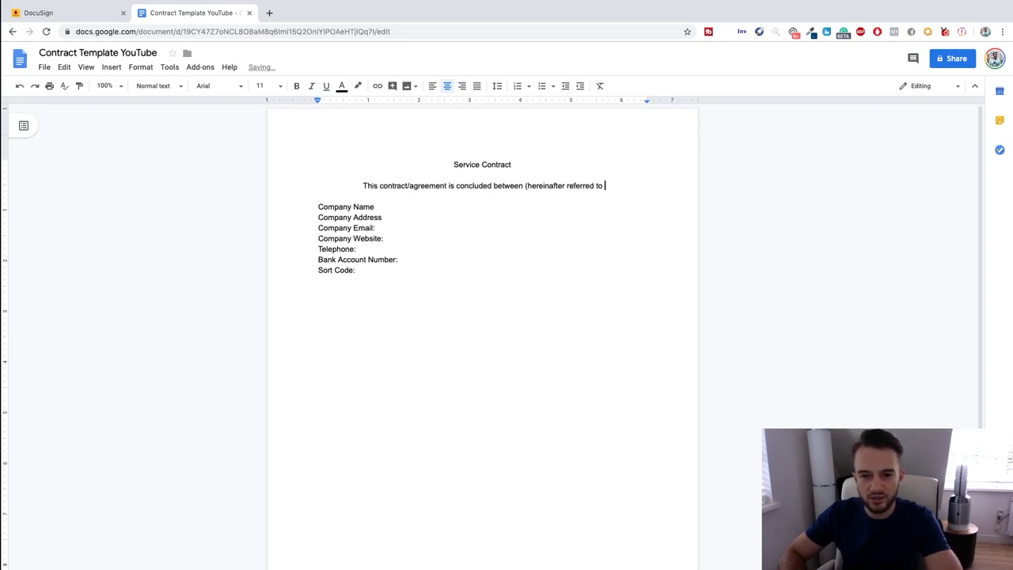
pyautogui.write('as the cl')
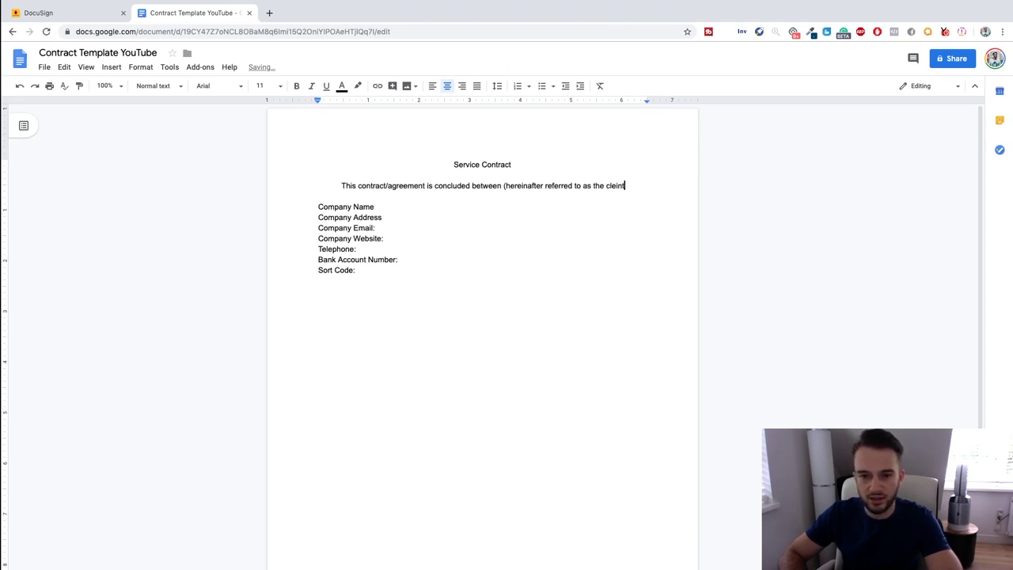
pyautogui.write('ient).')
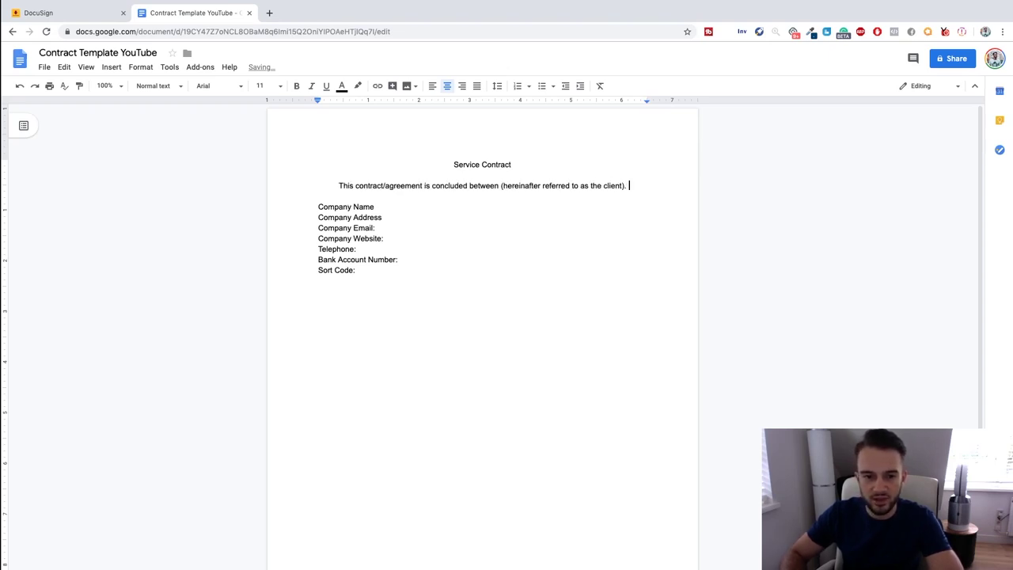
# Add colons after Company Name and Company Address, leaving an empty line below the list.
pyautogui.click(468, 206)
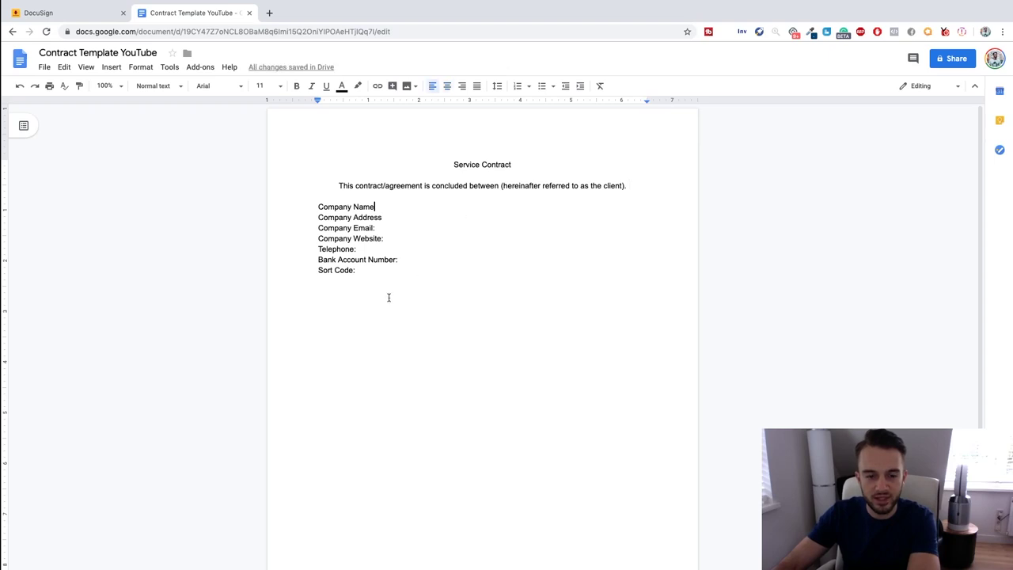
pyautogui.click(388, 297)
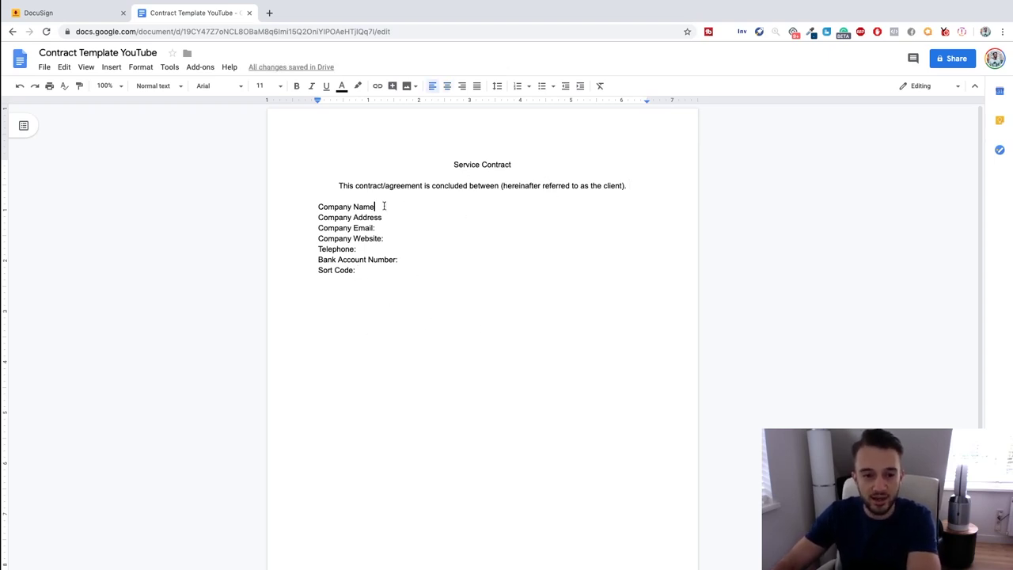
pyautogui.write(':')
pyautogui.press('Down')
pyautogui.press('End')
pyautogui.write(':')
pyautogui.press('Return')
pyautogui.press('Return')
# Duplicate the seven field labels below the original block, separated by a blank line.
pyautogui.moveTo(401, 282); pyautogui.dragTo(298, 206)
pyautogui.hotkey('ctrl', 'c')
pyautogui.click(335, 308)
pyautogui.hotkey('ctrl', 'v')
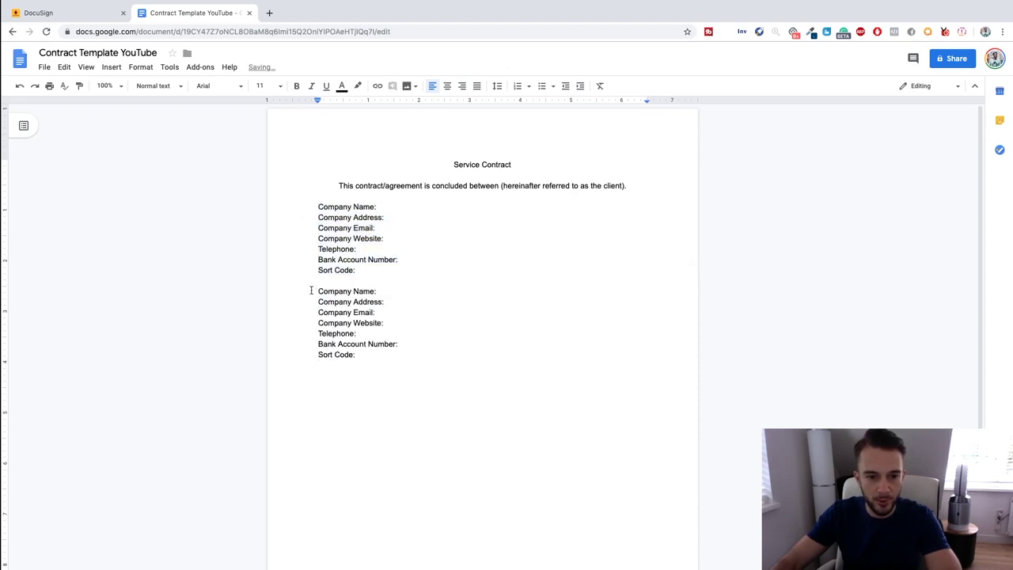
pyautogui.click(314, 290)
pyautogui.press('Return')
pyautogui.click(400, 301)
pyautogui.write('Brandpeneur')
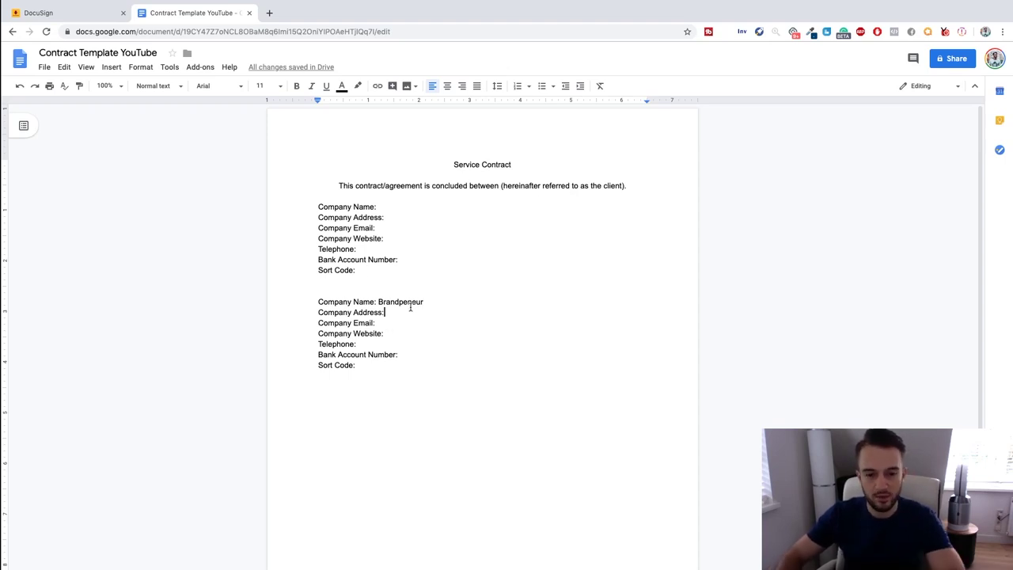
pyautogui.write('Bea')
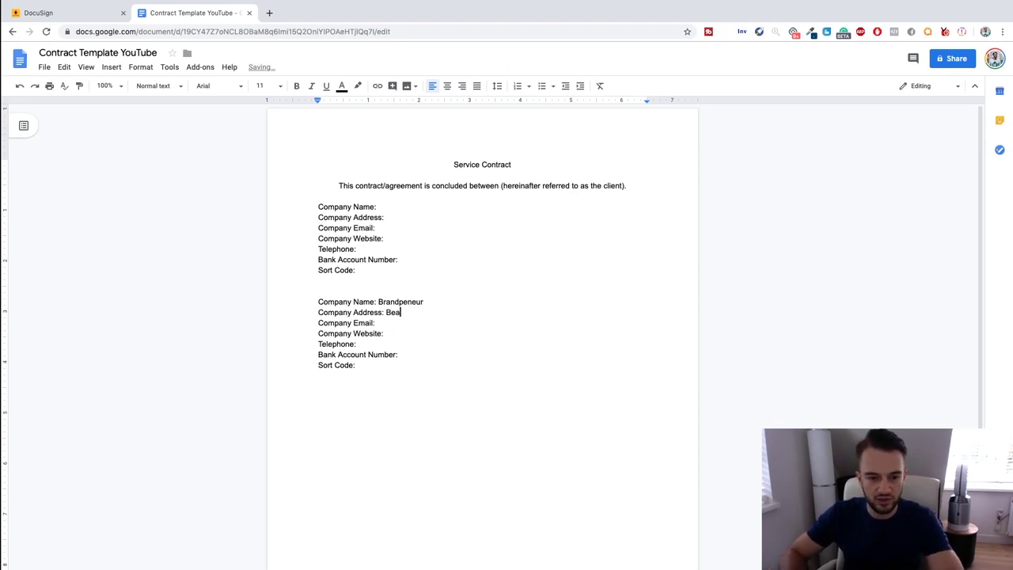
pyautogui.press('BackSpace')
pyautogui.write('randpeneur St. 1')
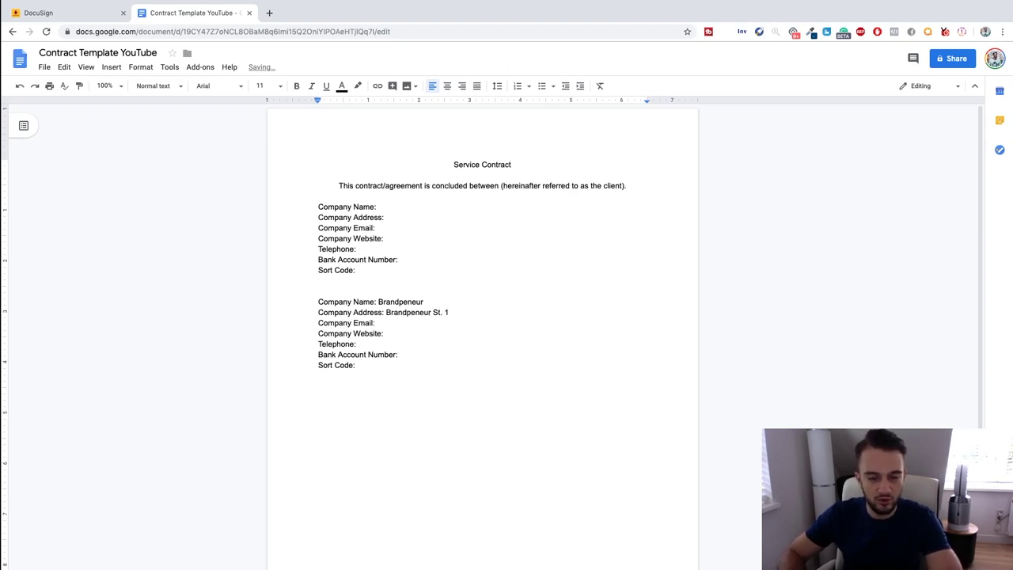
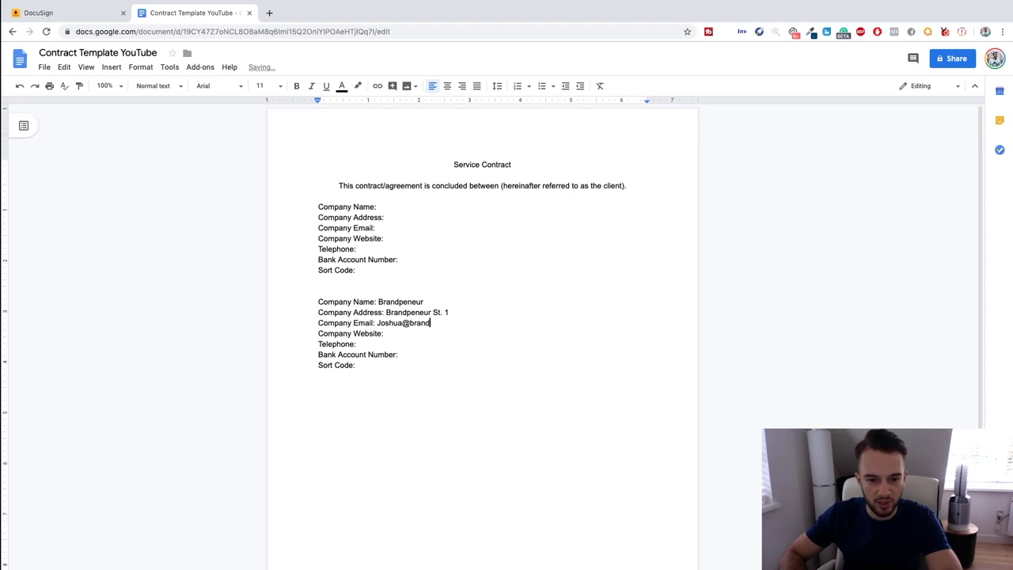
pyautogui.click(385, 333)
pyautogui.write('www.brandpeneur.com')
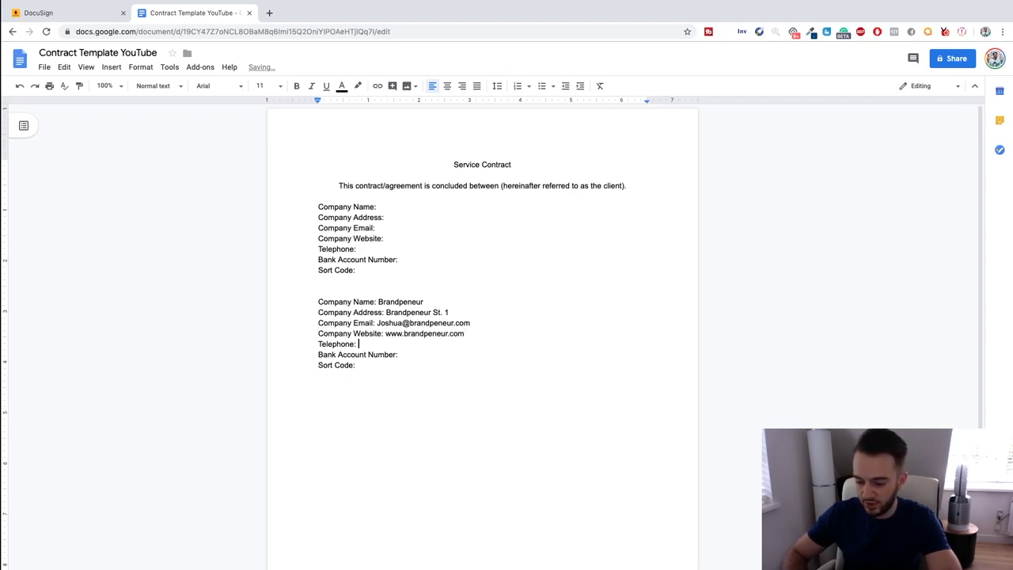
pyautogui.write('34567890')
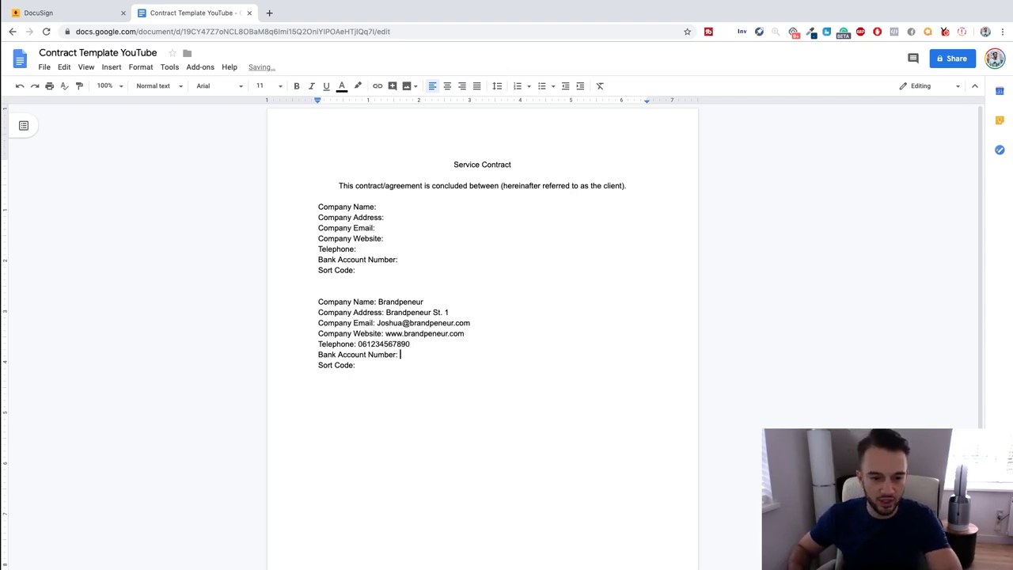
pyautogui.write('1234567890')
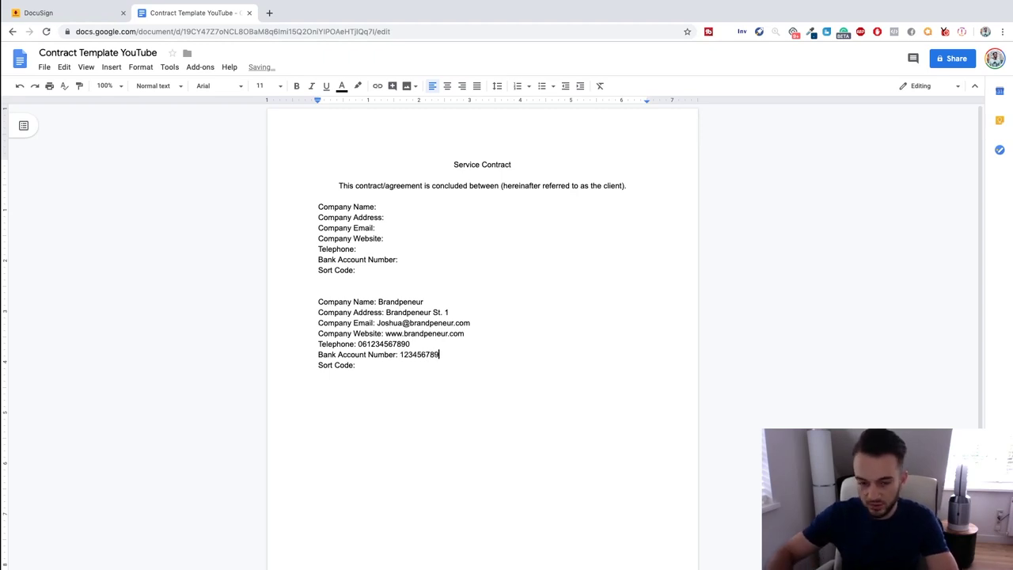
pyautogui.write('234567890')
pyautogui.press('Return')
pyautogui.press('Return')
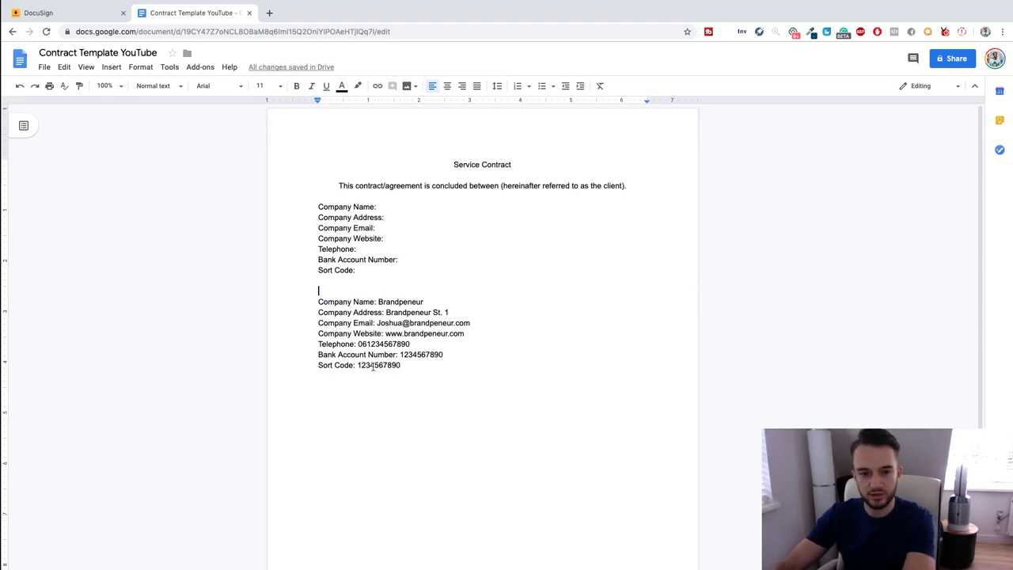
# Add the section headings Term:, Service/Duties: and Payment: below the Brandpeneur block.
pyautogui.press('BackSpace')
pyautogui.scroll(-1, 402, 392)
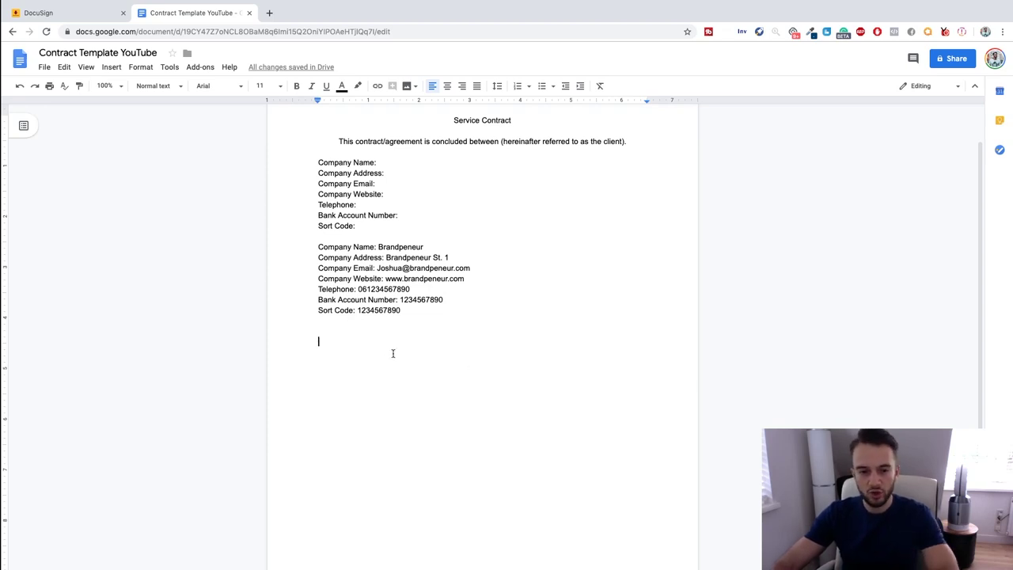
pyautogui.click(365, 329)
pyautogui.write('Ter')
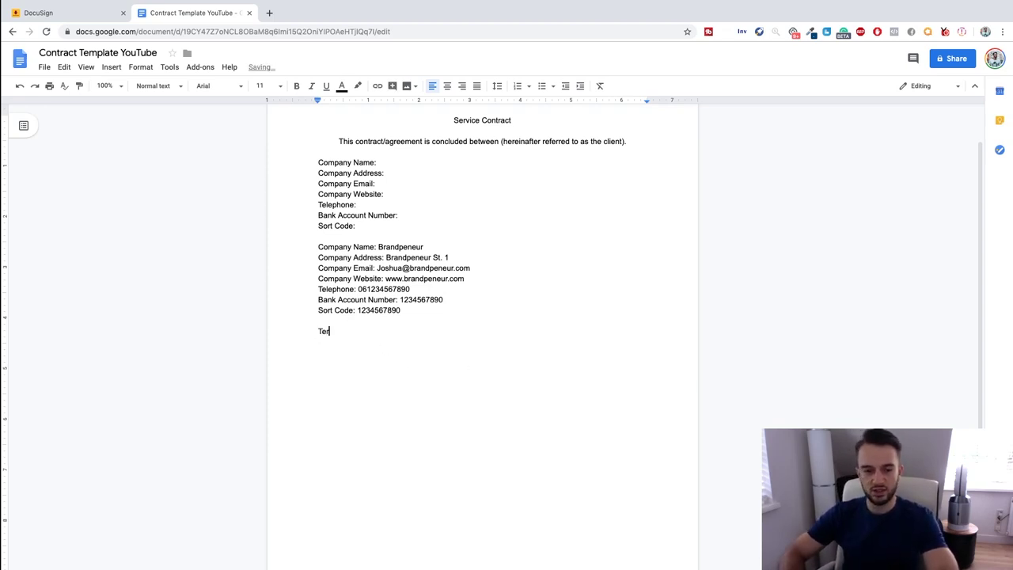
pyautogui.write('m:')
pyautogui.press('Return')
pyautogui.write('Service')
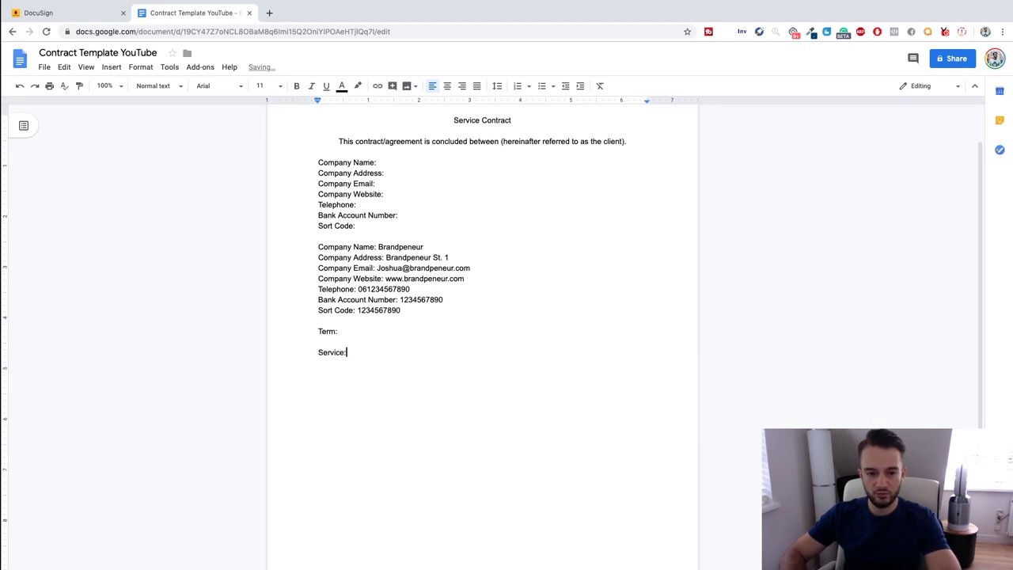
pyautogui.write('/Duties:')
pyautogui.press('Return')
pyautogui.press('Return')
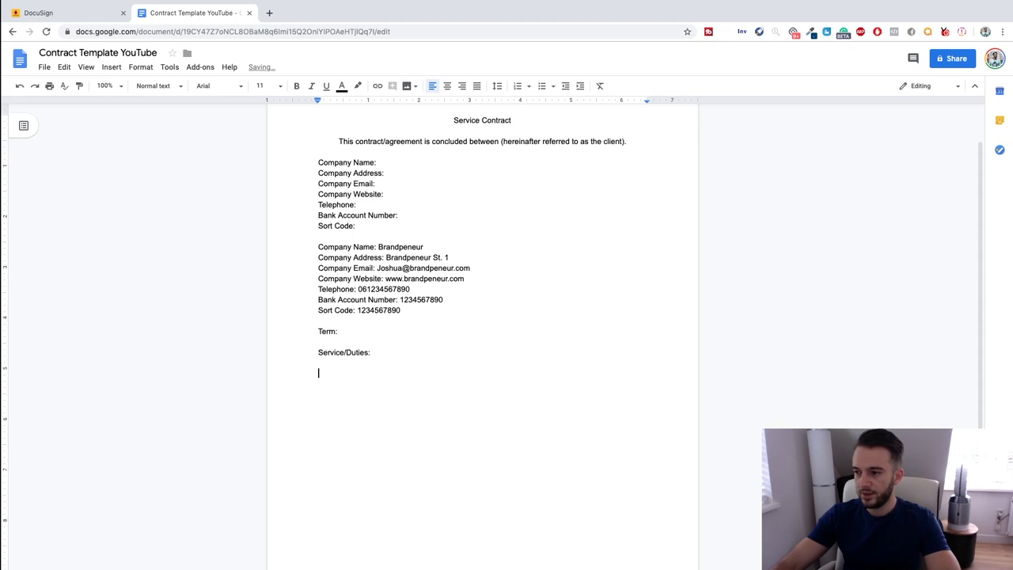
pyautogui.write('Payment:')
pyautogui.press('Return')
pyautogui.press('Return')
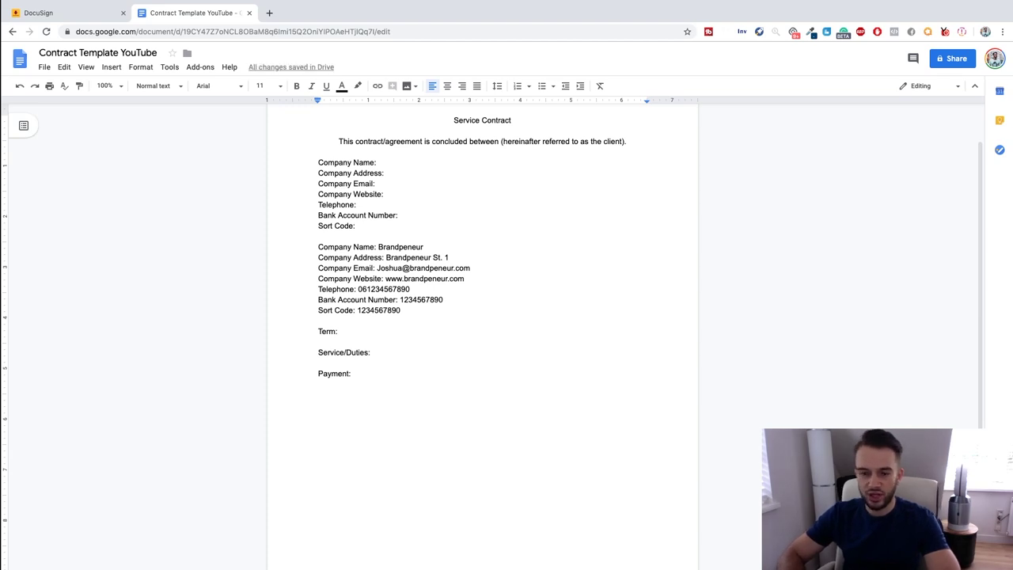
# Add a 'Non disclosure agreement:' heading with a blank line beneath it.
pyautogui.write('NDA:')
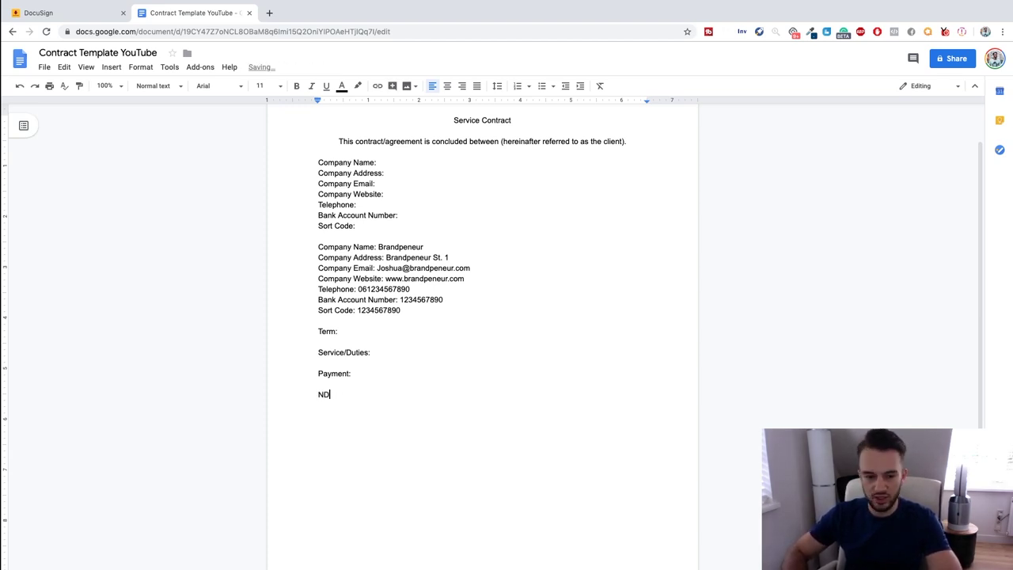
pyautogui.press('BackSpace')
pyautogui.write('on di')
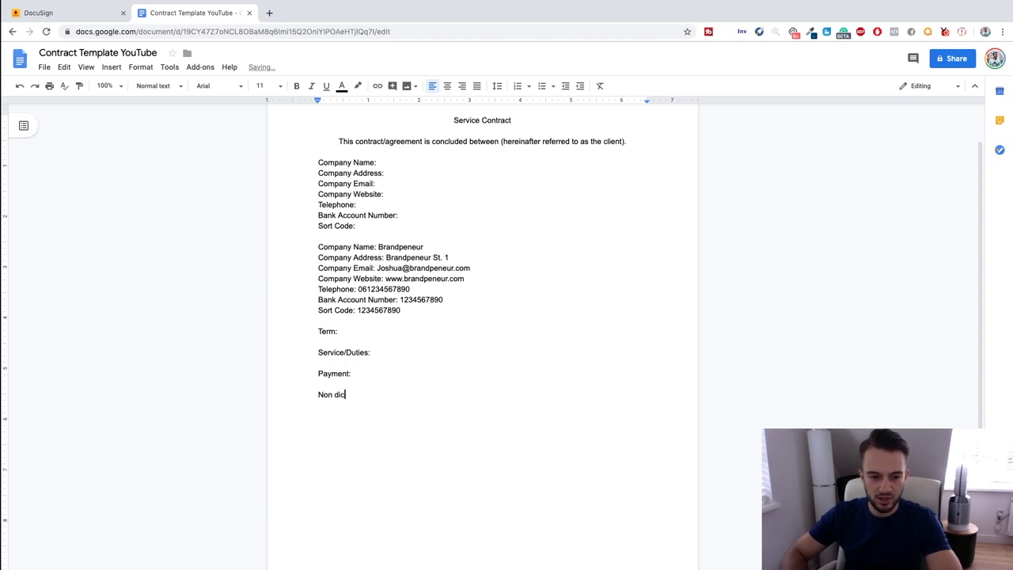
pyautogui.write('sclosure agreemet')
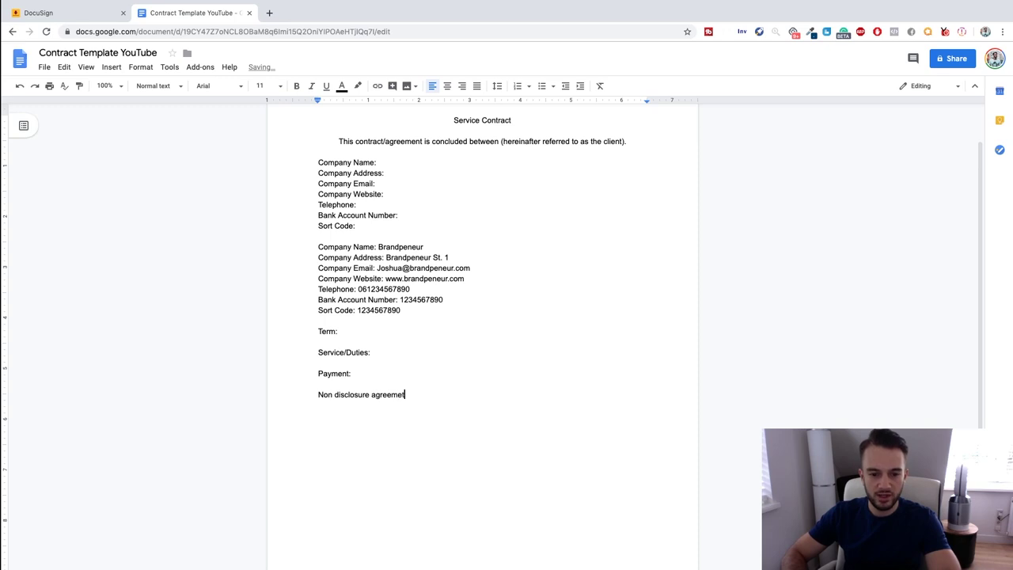
pyautogui.press('BackSpace')
pyautogui.write('nt:')
pyautogui.press('Return')
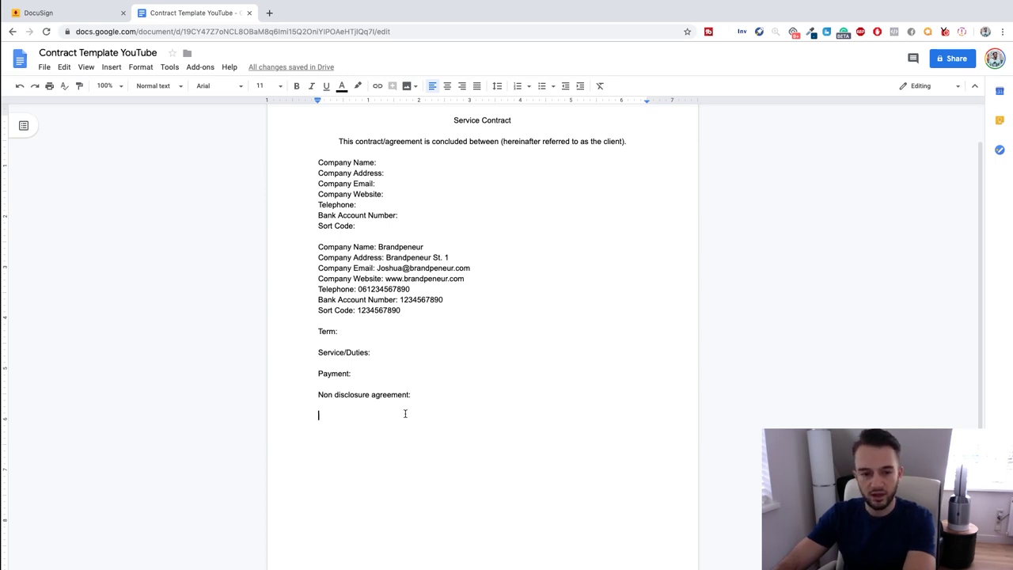
pyautogui.press('Up')
pyautogui.press('Up')
pyautogui.press('Up')
pyautogui.press('Up')
pyautogui.press('Up')
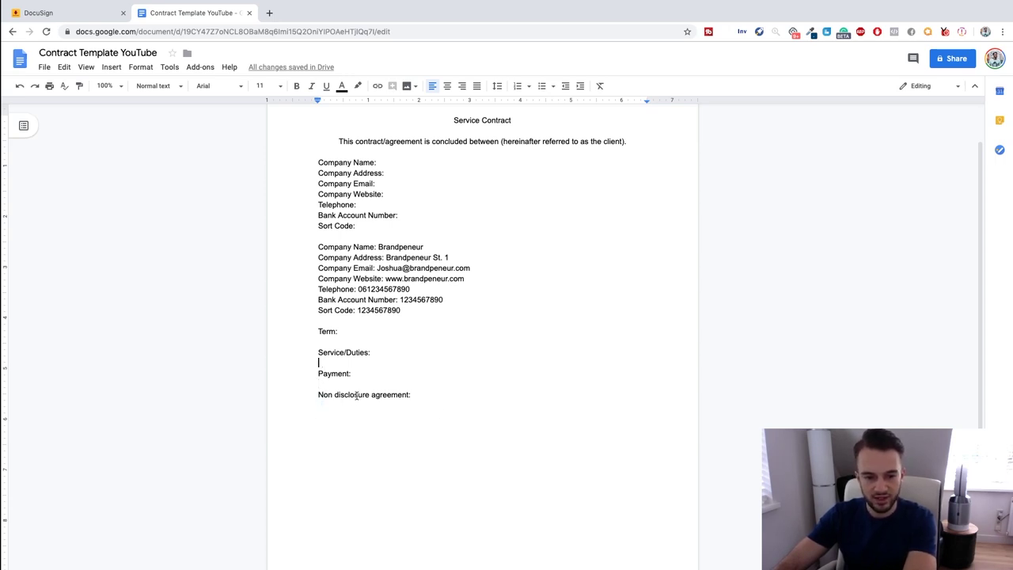
pyautogui.click(330, 408)
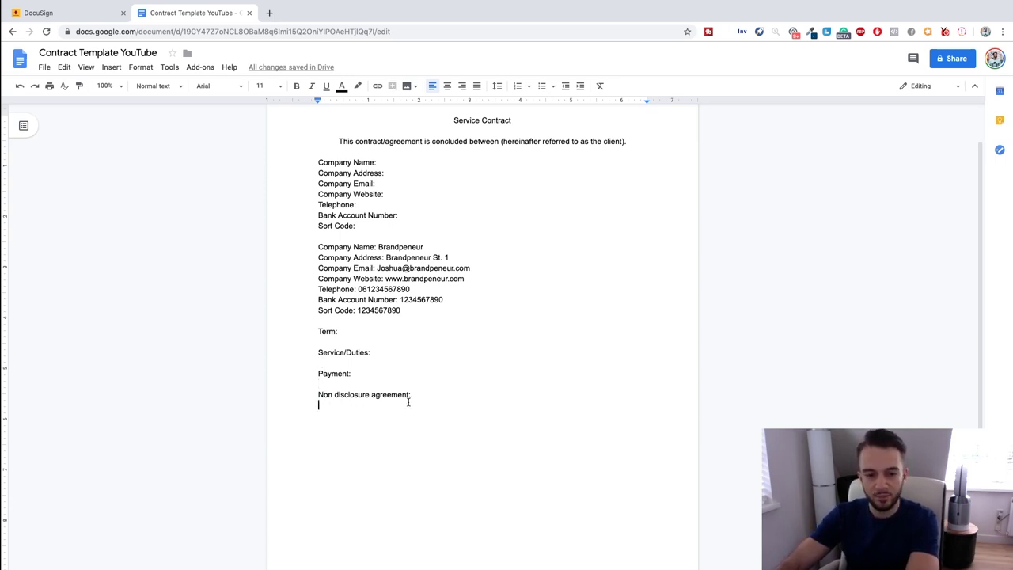
pyautogui.scroll(-2, 408, 402)
pyautogui.scroll(2, 409, 402)
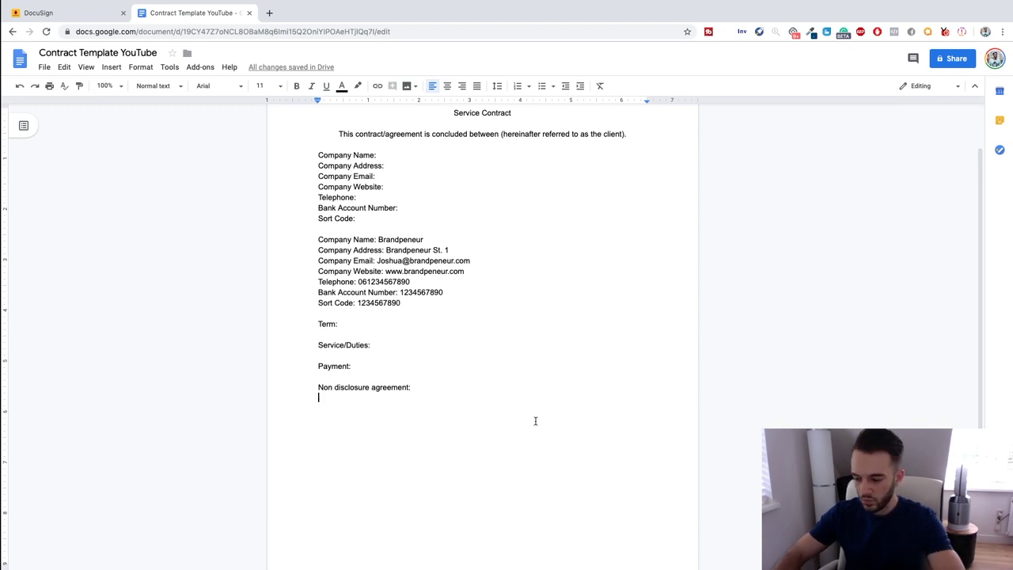
pyautogui.press('Return')
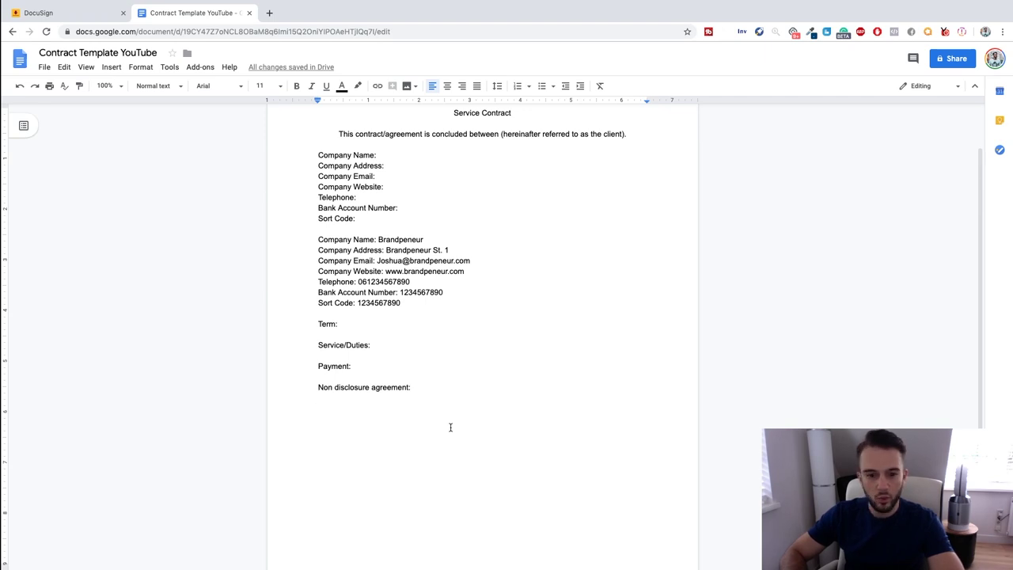
# Type the client signature block with 'Name company:', 'Signature:' and 'Date:' lines.
pyautogui.write('Bran')
pyautogui.press('BackSpace')
pyautogui.write('Name company:')
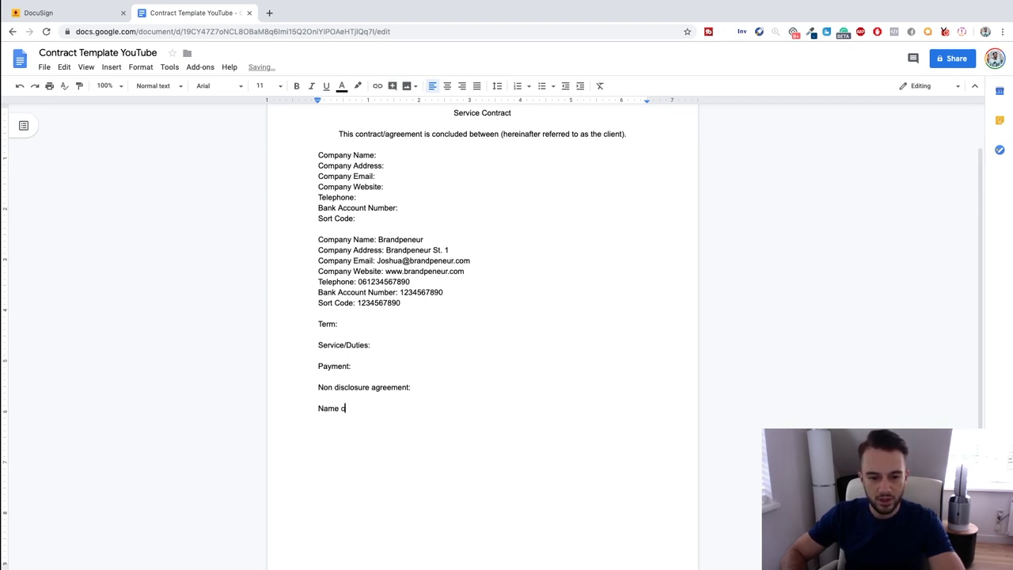
pyautogui.press('Return')
pyautogui.write('Signau')
pyautogui.press('BackSpace')
pyautogui.press('BackSpace')
pyautogui.write('ature:')
pyautogui.press('Return')
pyautogui.write('Date:')
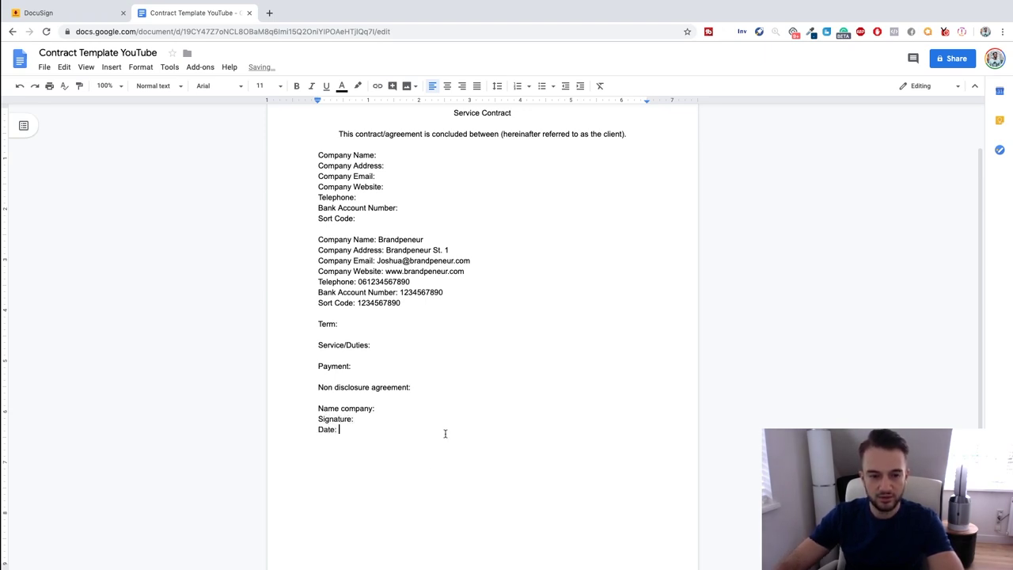
pyautogui.press('Return')
# Paste a copy of the signature block below and rename its heading to 'Brandpeneur'.
pyautogui.moveTo(320, 440); pyautogui.dragTo(313, 412)
pyautogui.hotkey('ctrl', 'c')
pyautogui.click(352, 463)
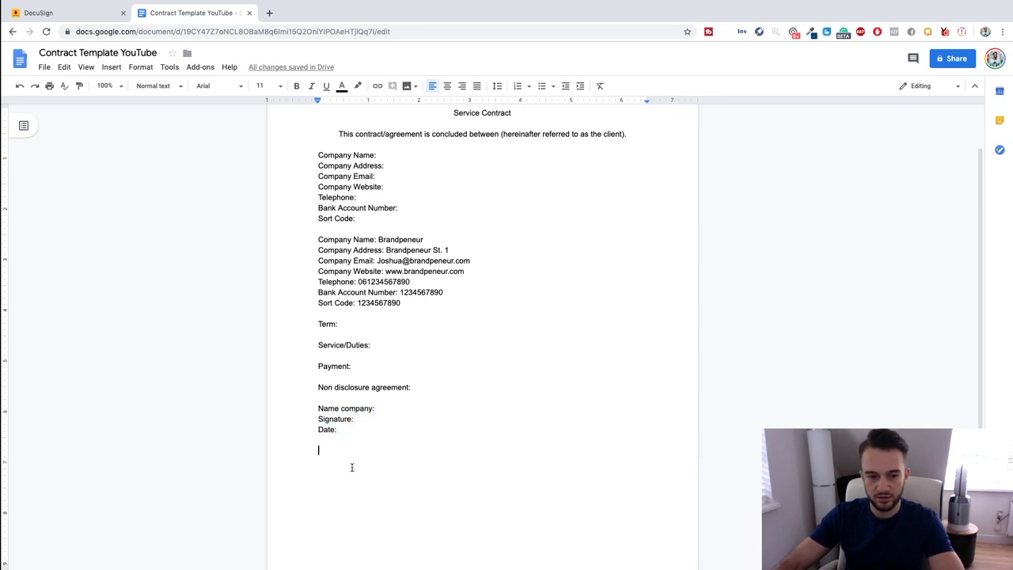
pyautogui.press('Return')
pyautogui.hotkey('ctrl', 'v')
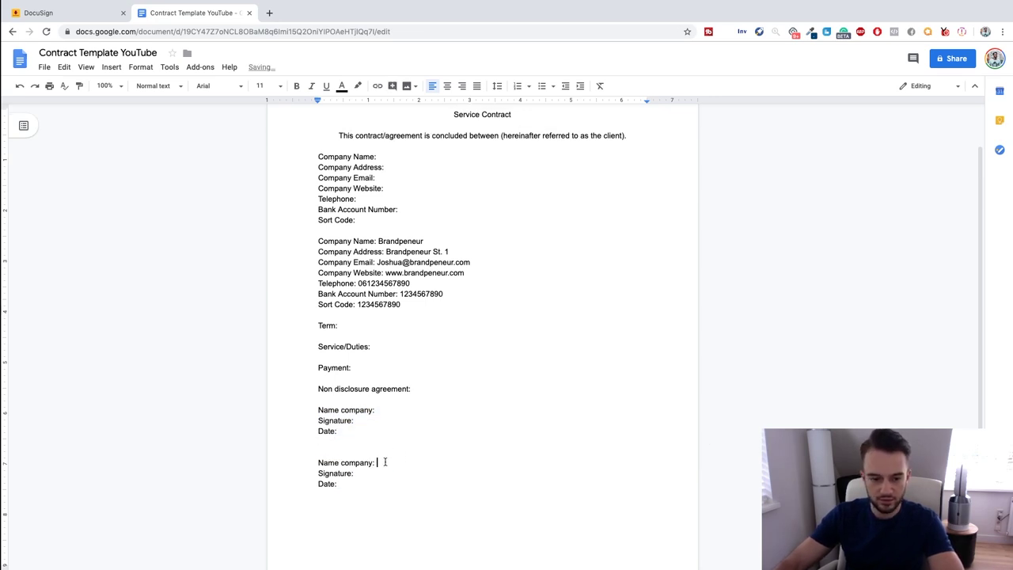
pyautogui.moveTo(318, 457); pyautogui.dragTo(355, 471)
pyautogui.click(360, 453)
pyautogui.tripleClick(391, 452)
pyautogui.write('Brandpeneur')
pyautogui.press('Down')
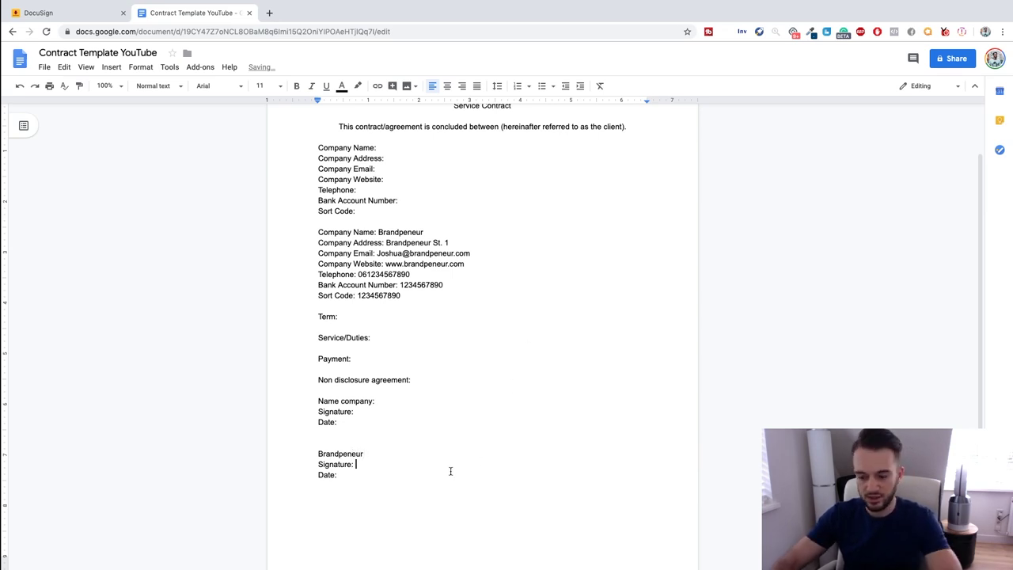
# Add underscore lines after the Signature and Date labels in both signature blocks.
pyautogui.write('_________________________')
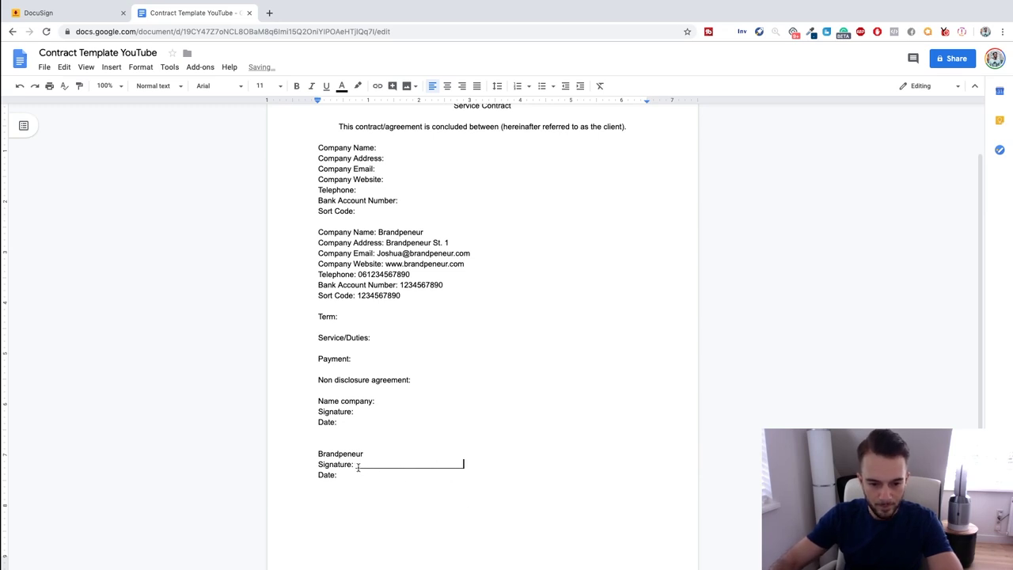
pyautogui.moveTo(356, 467); pyautogui.dragTo(465, 467)
pyautogui.press('super+c')
pyautogui.click(391, 477)
pyautogui.press('super+v')
pyautogui.write('______________________')
pyautogui.click(357, 422)
pyautogui.write('______________________')
# Align the Signature and Date underlines in both blocks using tab indents.
pyautogui.press('Tab')
pyautogui.press('Tab')
pyautogui.press('BackSpace')
pyautogui.press('BackSpace')
pyautogui.press('Up')
pyautogui.press('Tab')
pyautogui.press('Tab')
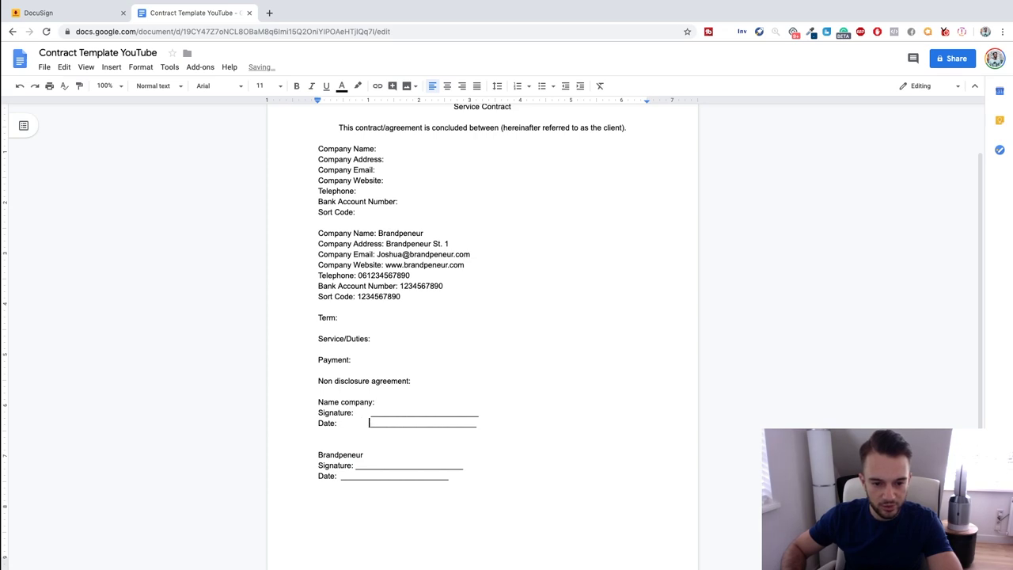
pyautogui.press('Down')
pyautogui.press('Down')
pyautogui.press('Down')
pyautogui.press('Down')
pyautogui.press('Up')
pyautogui.press('Tab')
pyautogui.press('Down')
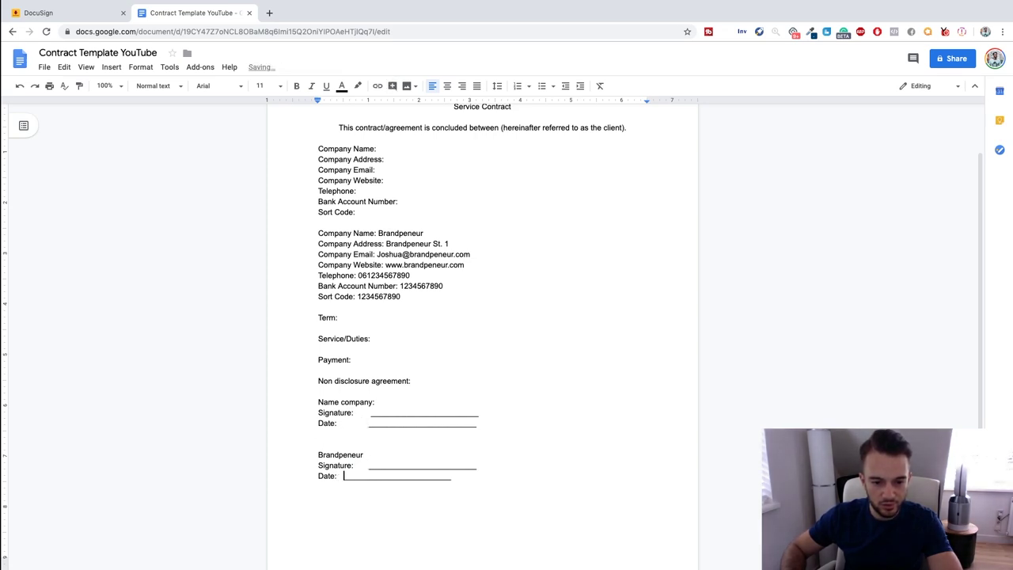
pyautogui.press('Tab')
# Insert blank lines below the Name company, Brandpeneur and Signature lines for spacing.
pyautogui.click(490, 420)
pyautogui.press('Return')
pyautogui.click(480, 477)
pyautogui.press('Return')
pyautogui.click(435, 467)
pyautogui.press('Return')
pyautogui.click(402, 404)
pyautogui.press('Return')
pyautogui.click(402, 404)
pyautogui.hotkey('ctrl', 'v')
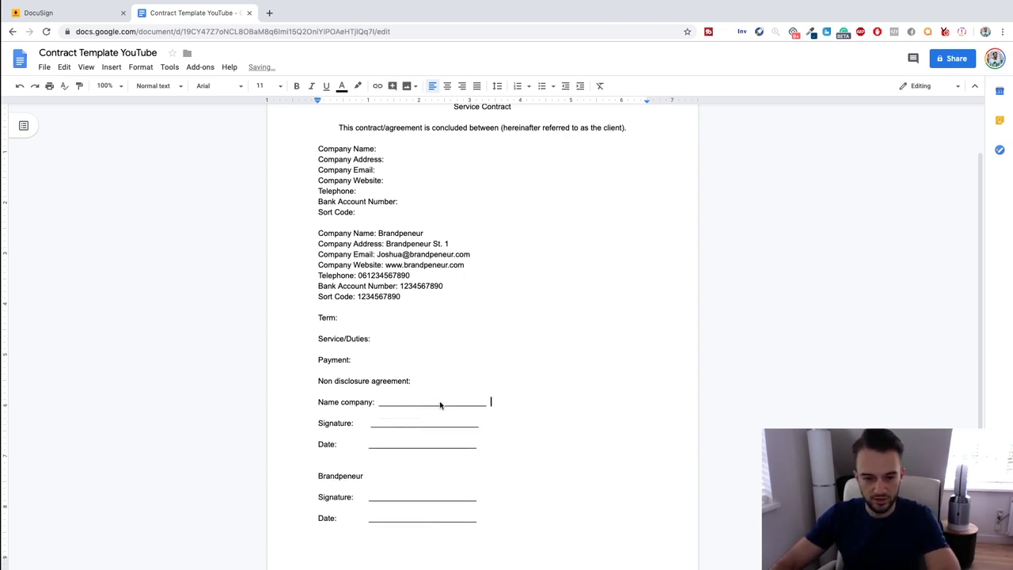
pyautogui.hotkey('ctrl', 'z')
# Start a new empty line beneath the Term heading.
pyautogui.scroll(2, 468, 415)
pyautogui.click(365, 379)
pyautogui.press('Return')
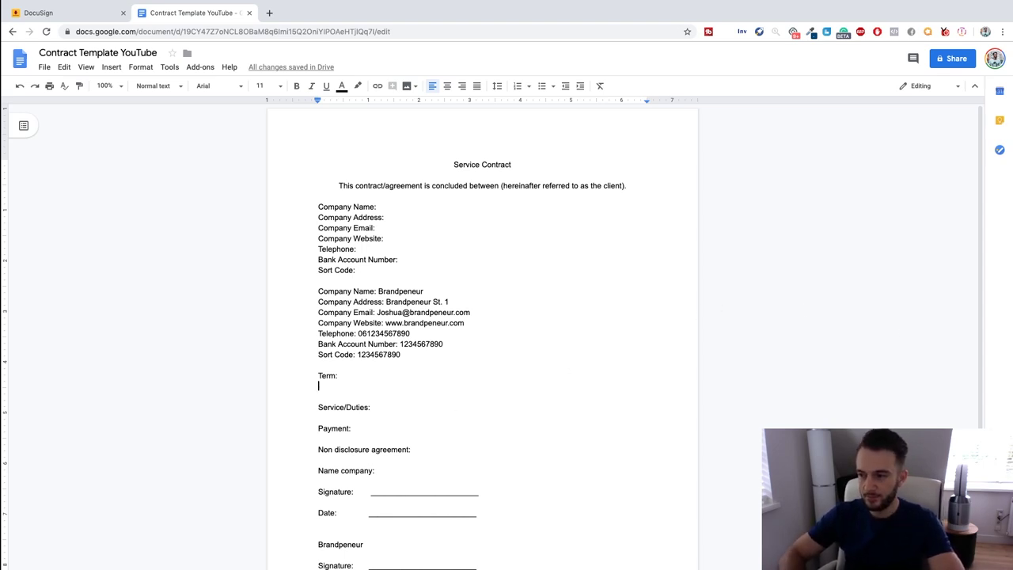
# Begin the Term clause: the client hereby agrees that Brandpeneur shall provide a digital service.
pyautogui.write('The cl')
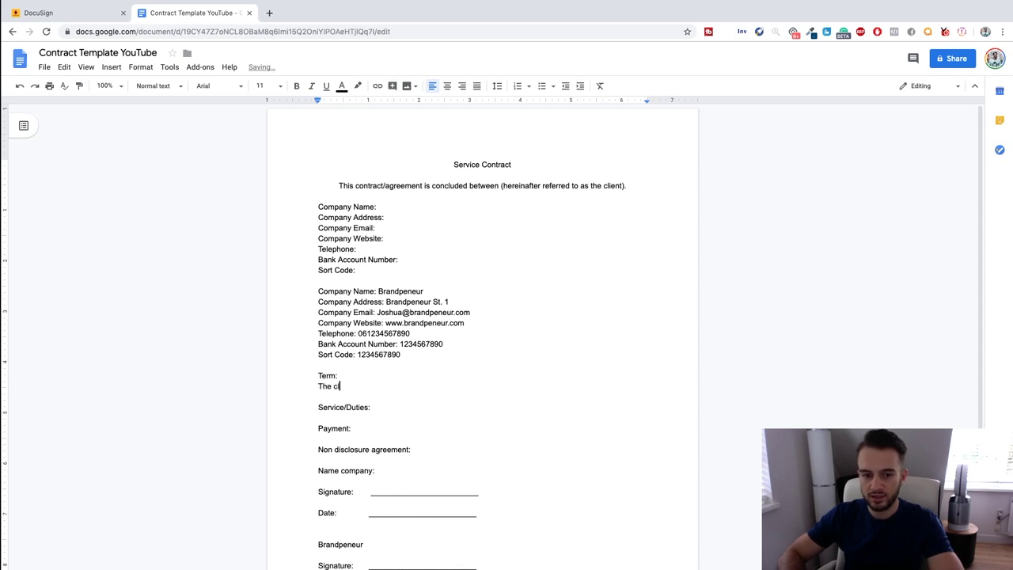
pyautogui.write('ient herebiy agrees')
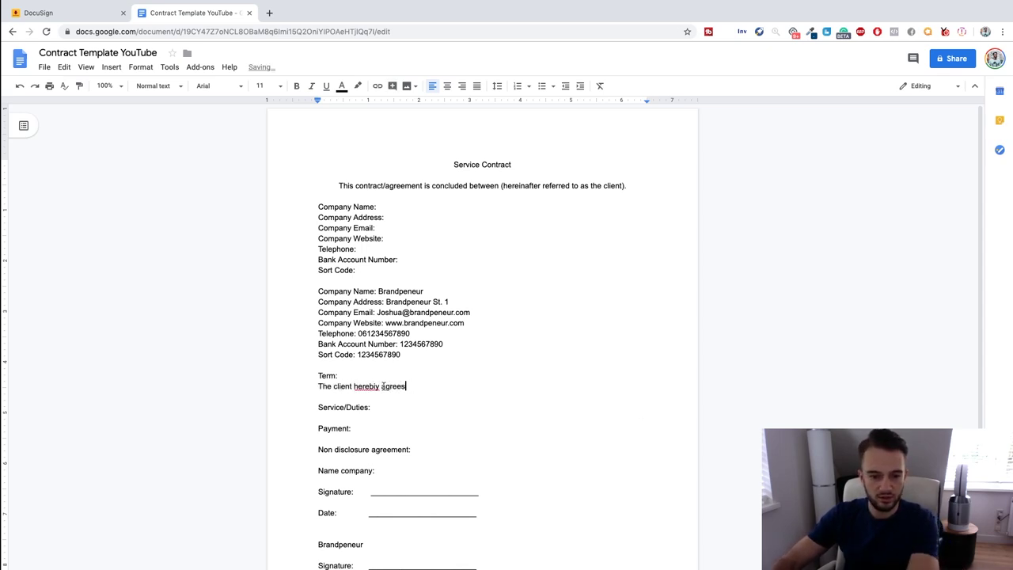
pyautogui.rightClick(376, 385)
pyautogui.click(423, 416)
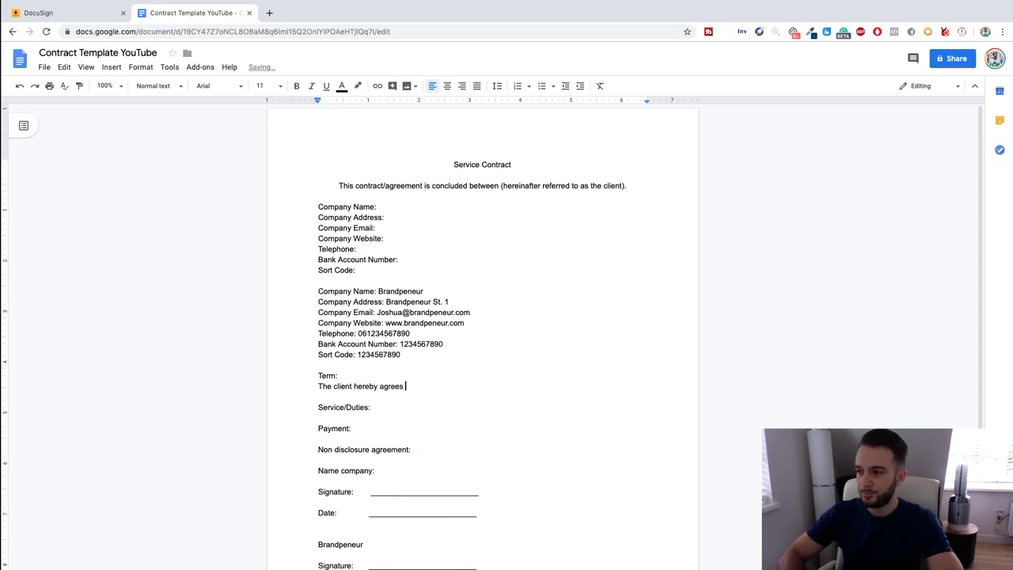
pyautogui.write('and confirms ')
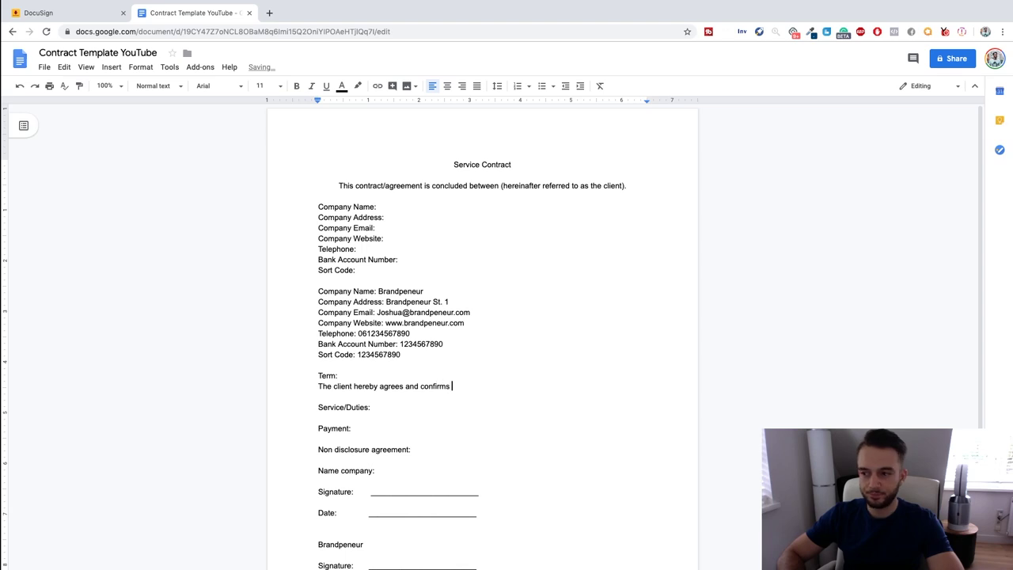
pyautogui.write('the')
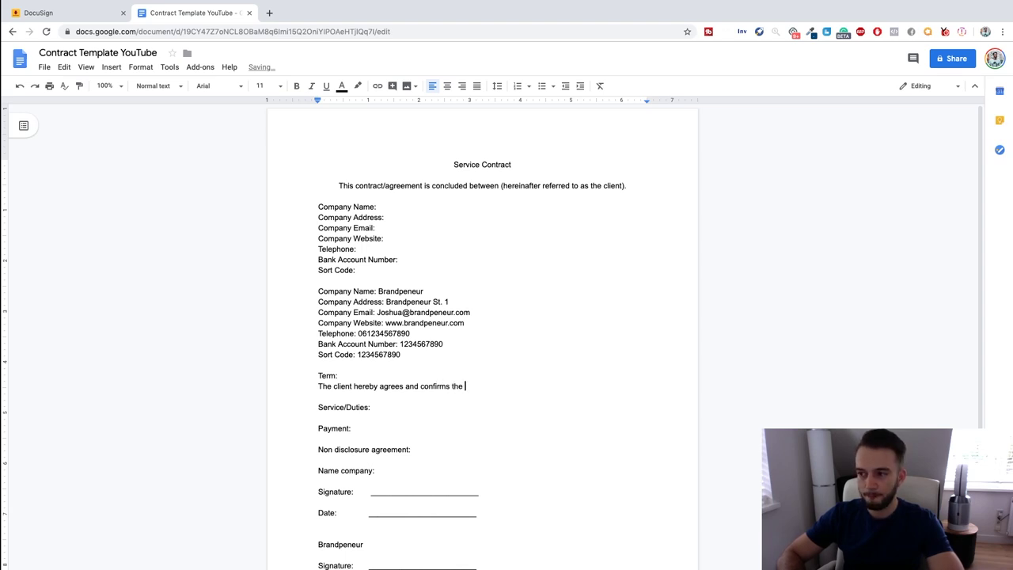
pyautogui.press('BackSpace')
pyautogui.press('BackSpace')
pyautogui.write('hat Brandpeneur shall provide')
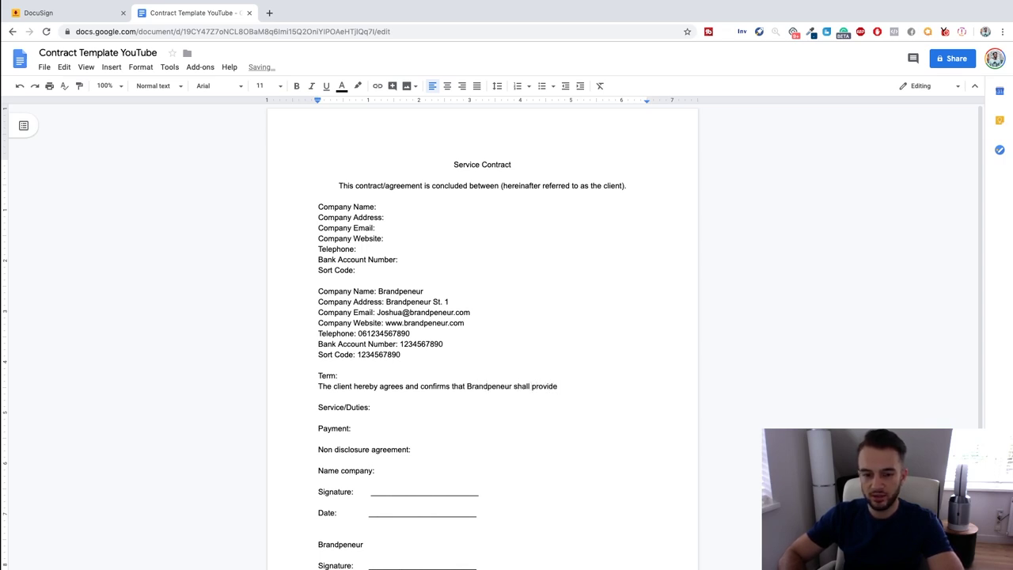
pyautogui.write(' a dig')
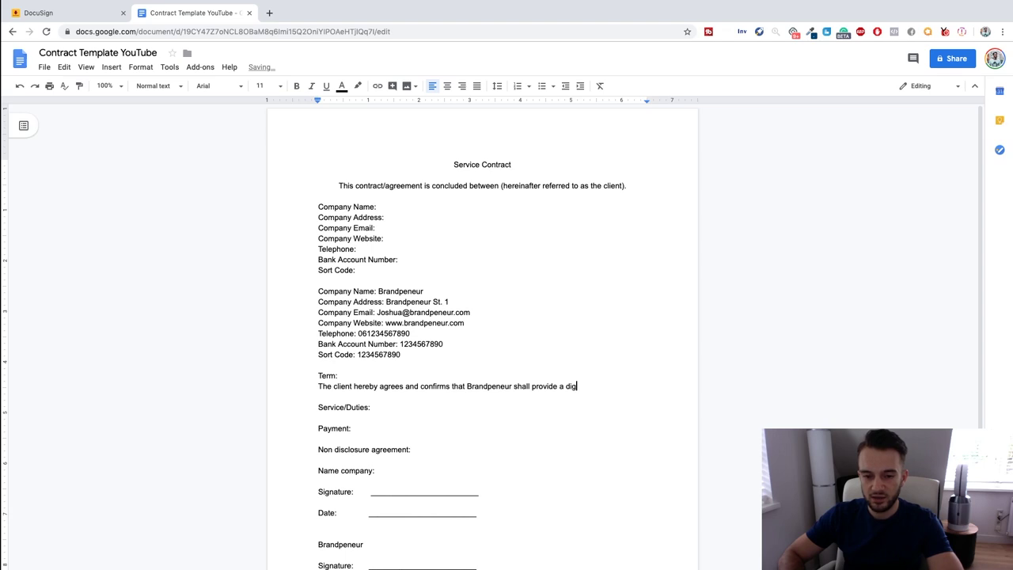
pyautogui.write('itatal')
pyautogui.press('BackSpace')
pyautogui.press('BackSpace')
# Finish it with Facebook/Instagram advertising aiming at a consistent stream of new leads.
pyautogui.write('al marketing service ')
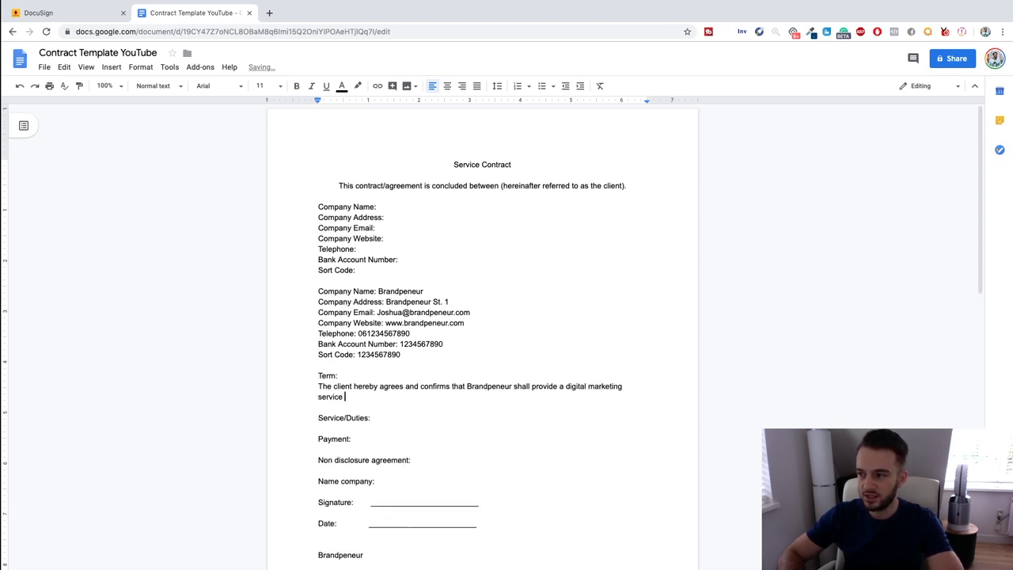
pyautogui.write('in the form of Facebook')
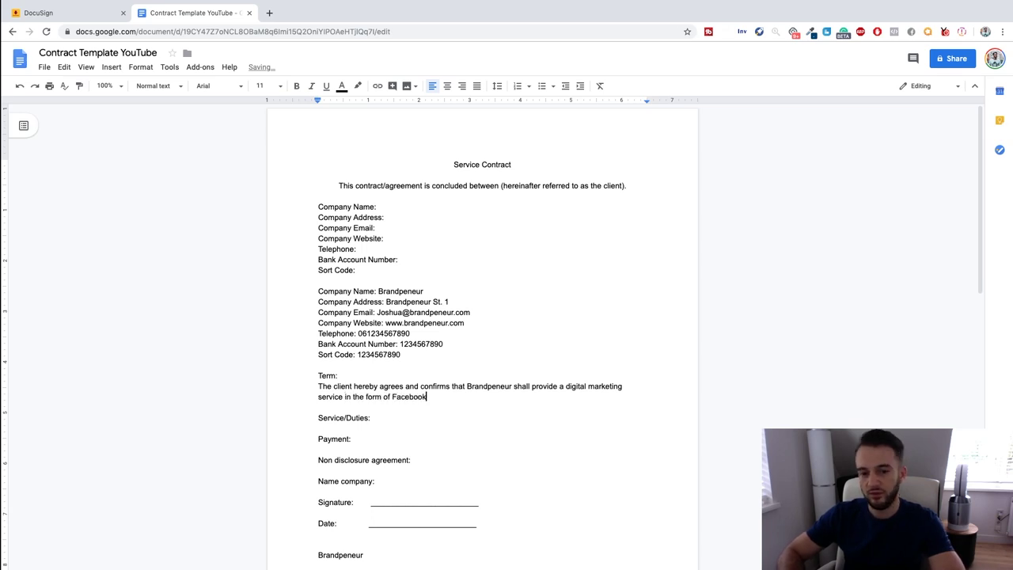
pyautogui.write(' advertising/Instagram advertising. ')
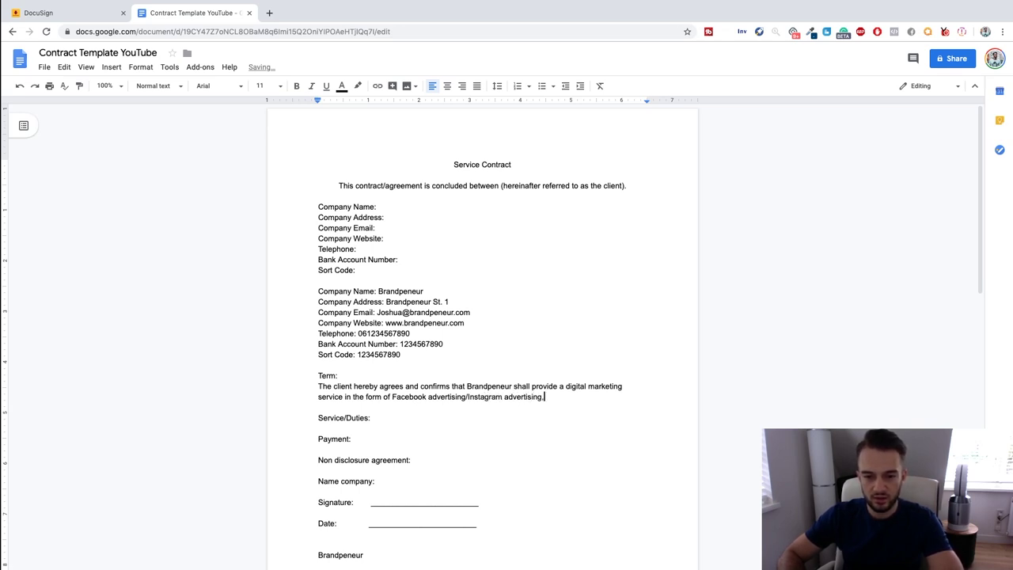
pyautogui.write('  for the so')
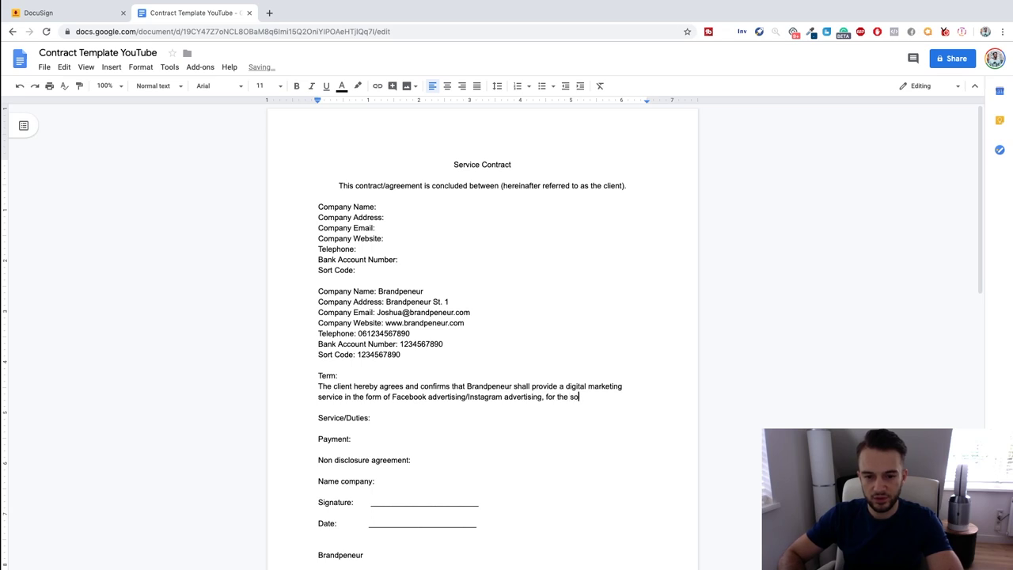
pyautogui.write('le prurpose of generating le')
pyautogui.write('ads for the the c')
pyautogui.write('lient and ')
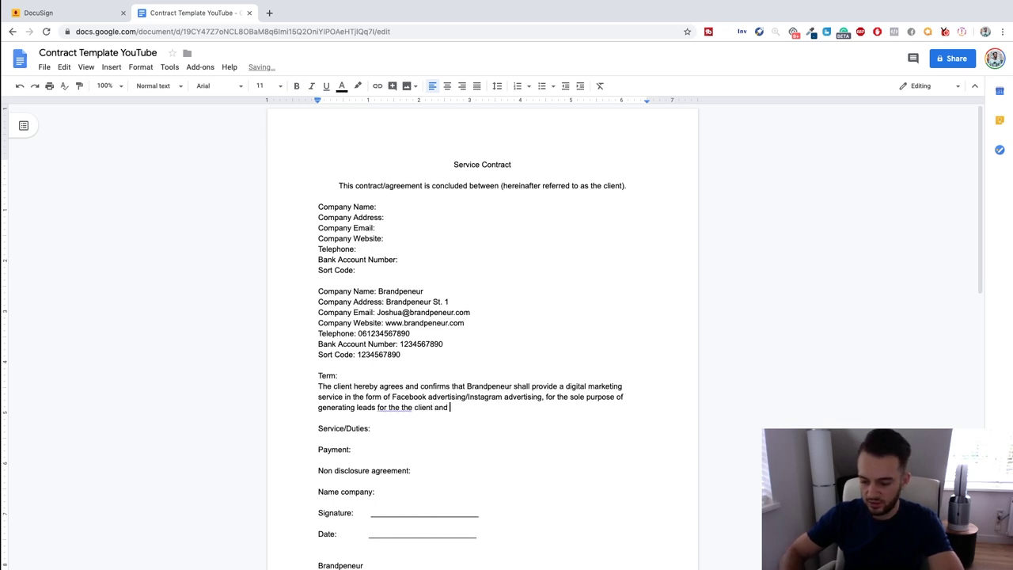
pyautogui.write('pr')
pyautogui.press('BackSpace')
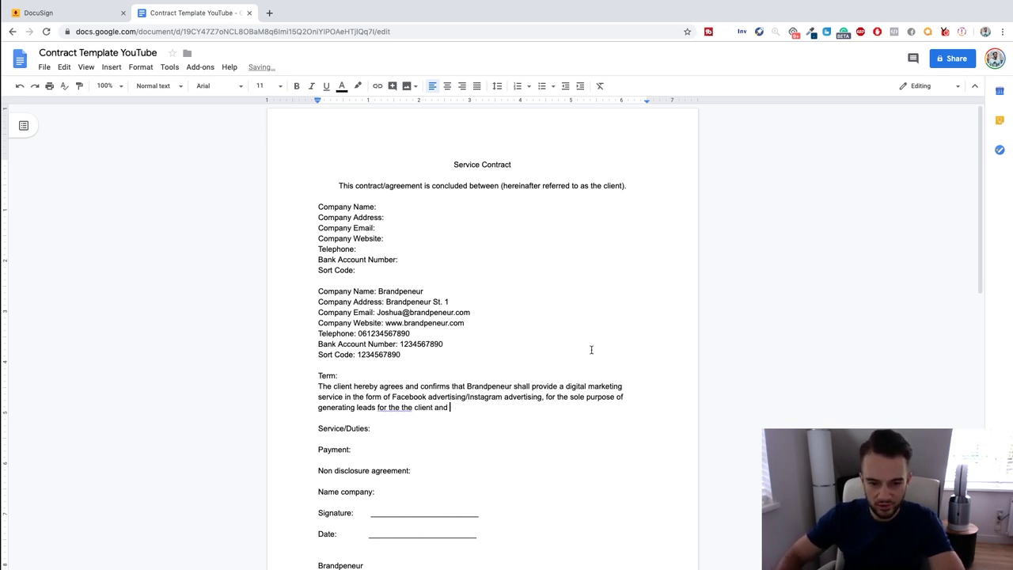
pyautogui.rightClick(385, 409)
pyautogui.click(443, 439)
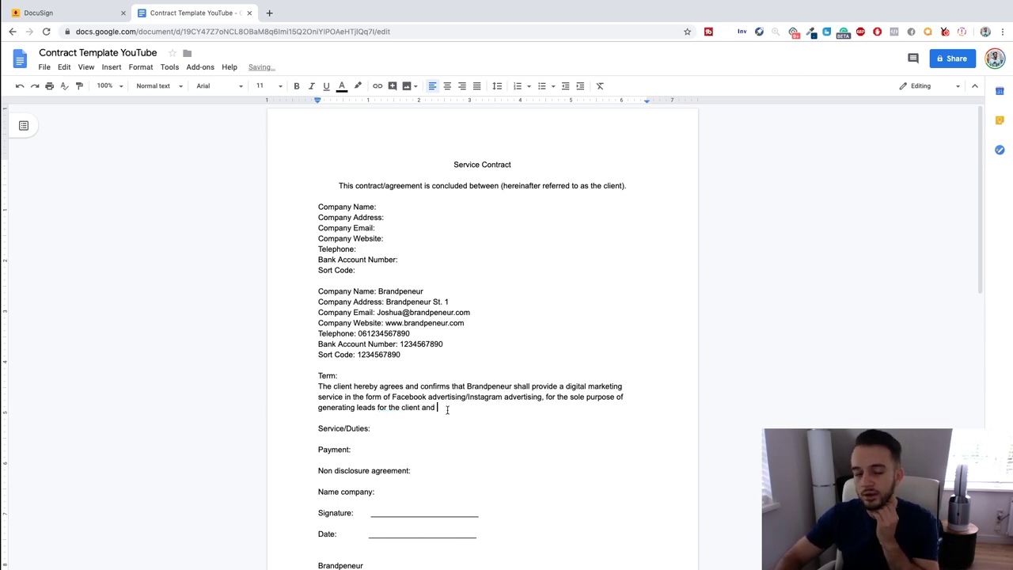
pyautogui.write('ai')
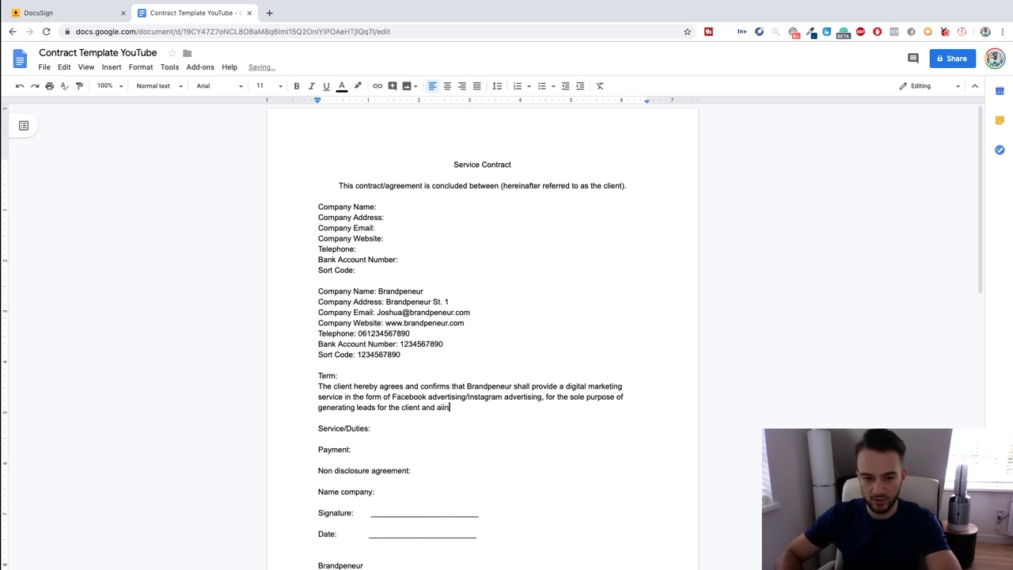
pyautogui.write('ming to')
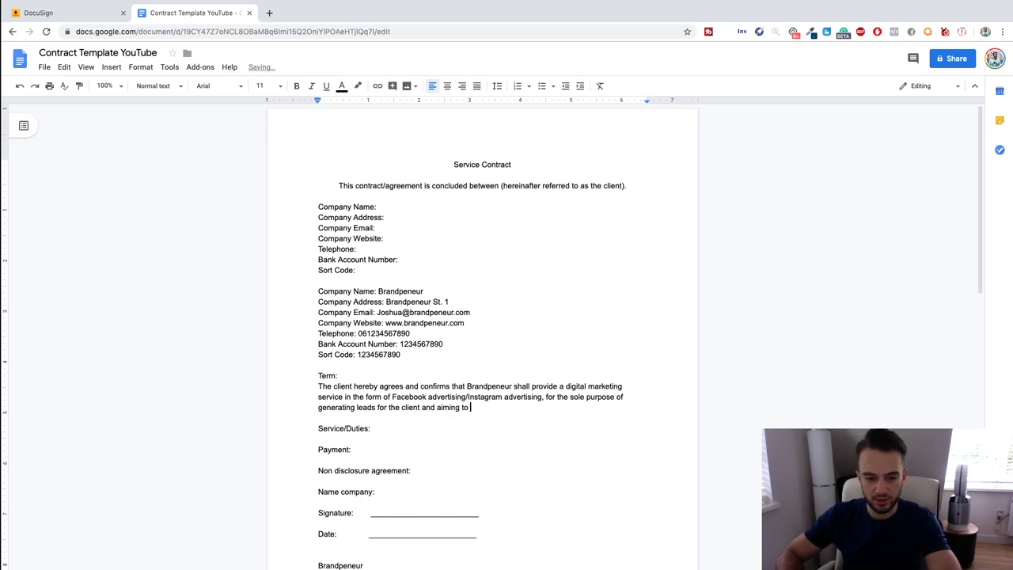
pyautogui.write(' get the cl')
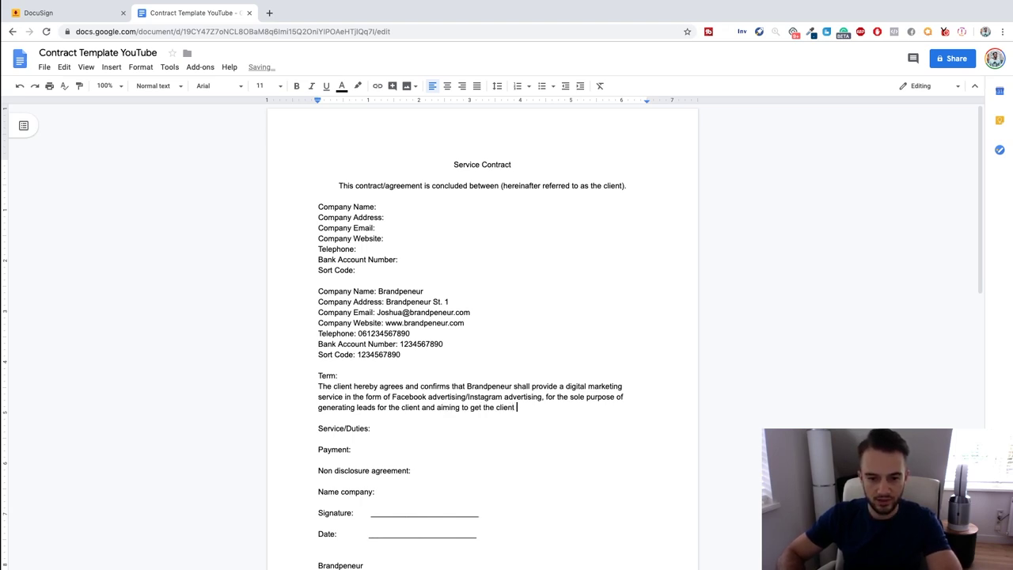
pyautogui.write('ient')
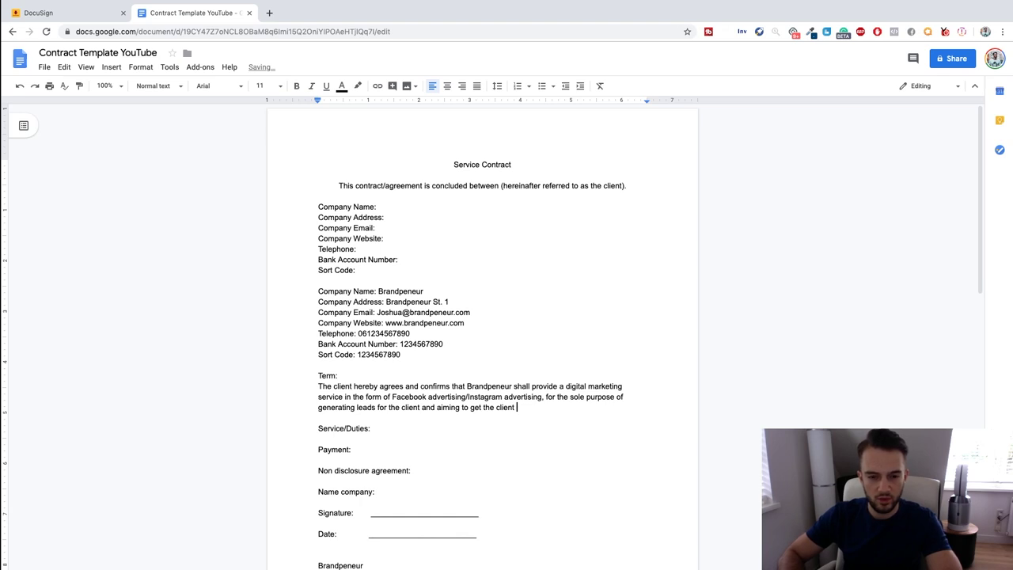
pyautogui.write(' a')
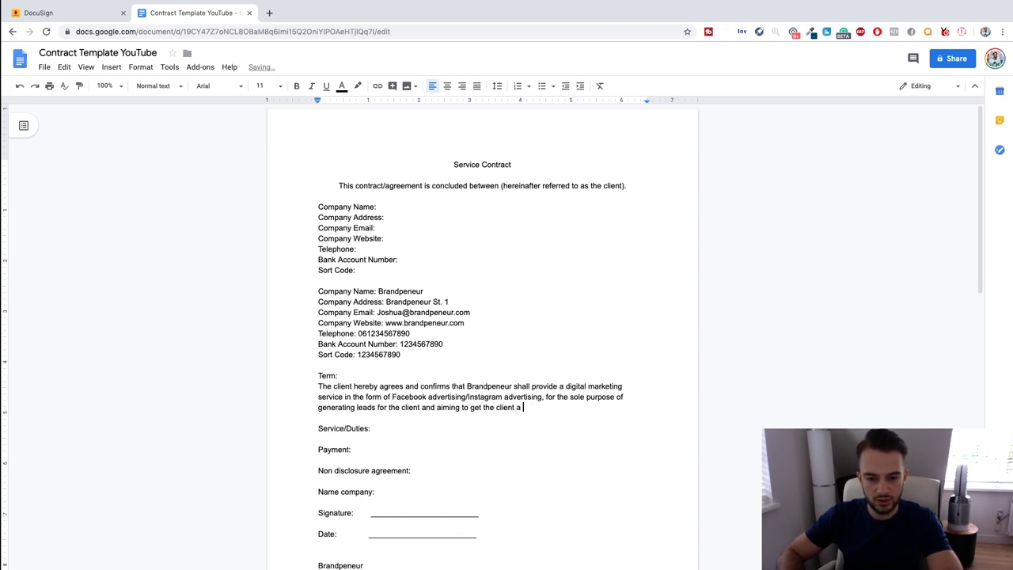
pyautogui.write(' consistent')
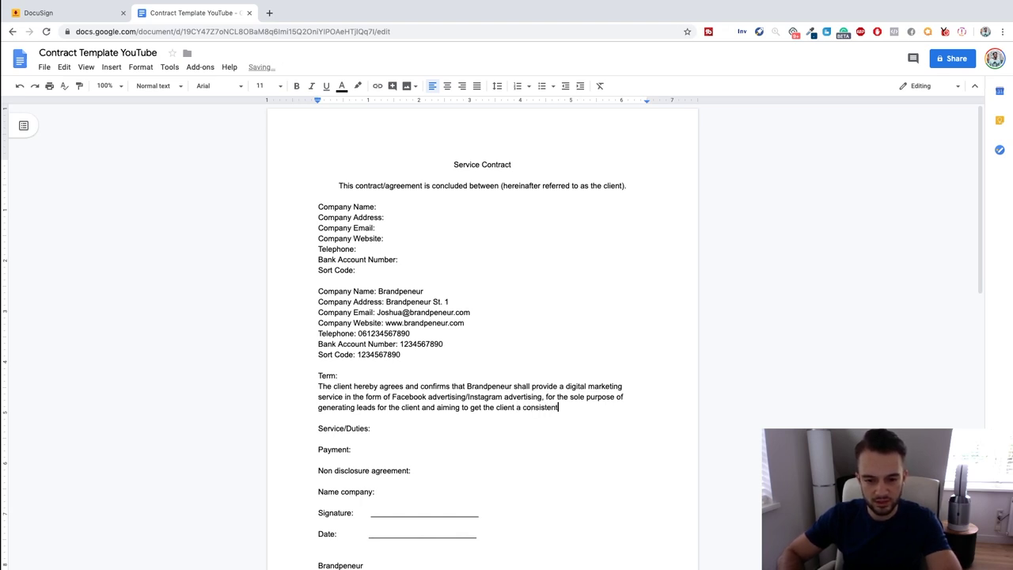
pyautogui.write(' stre')
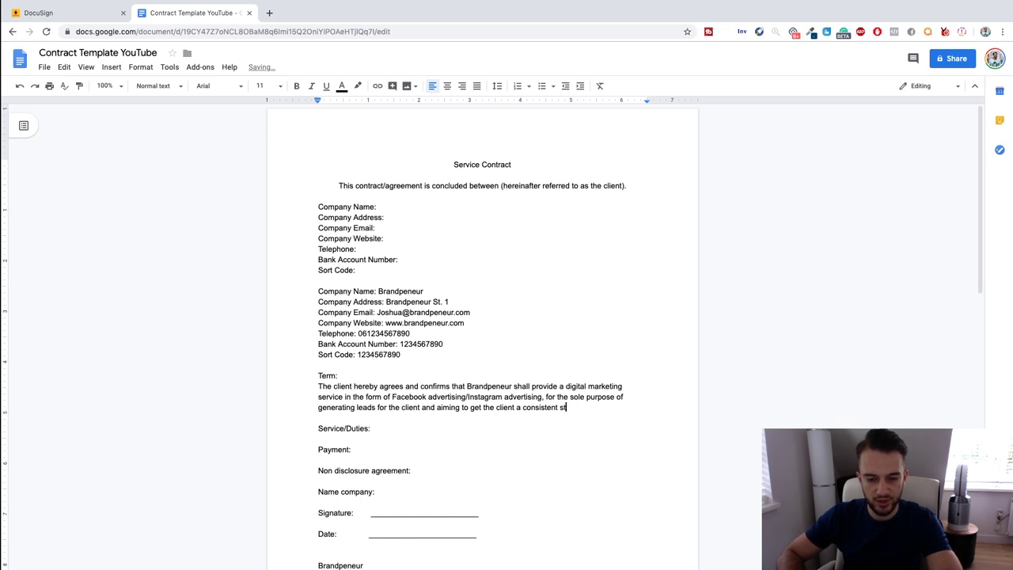
pyautogui.press('BackSpace')
pyautogui.write('tream of')
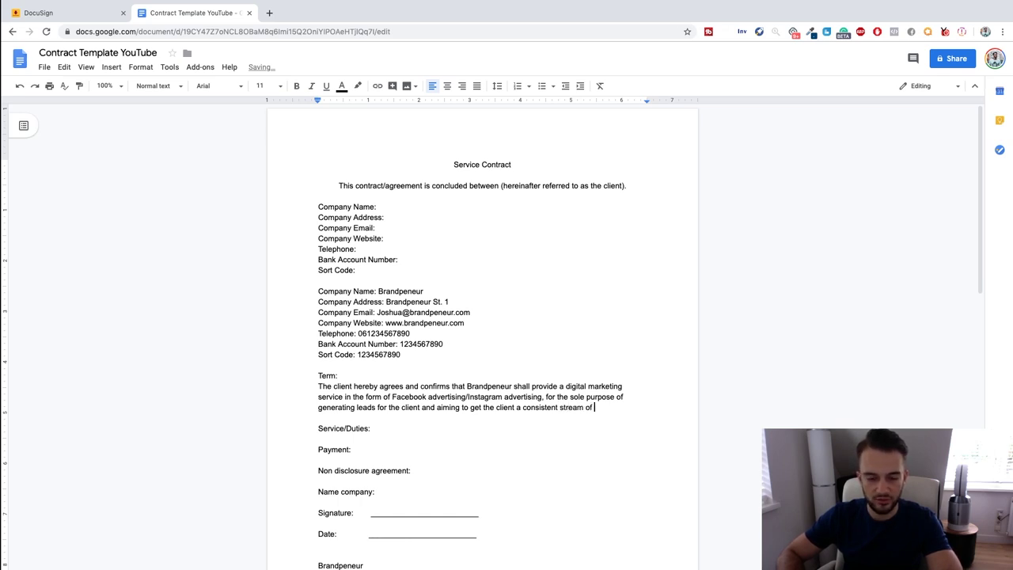
pyautogui.write(' new leads.')
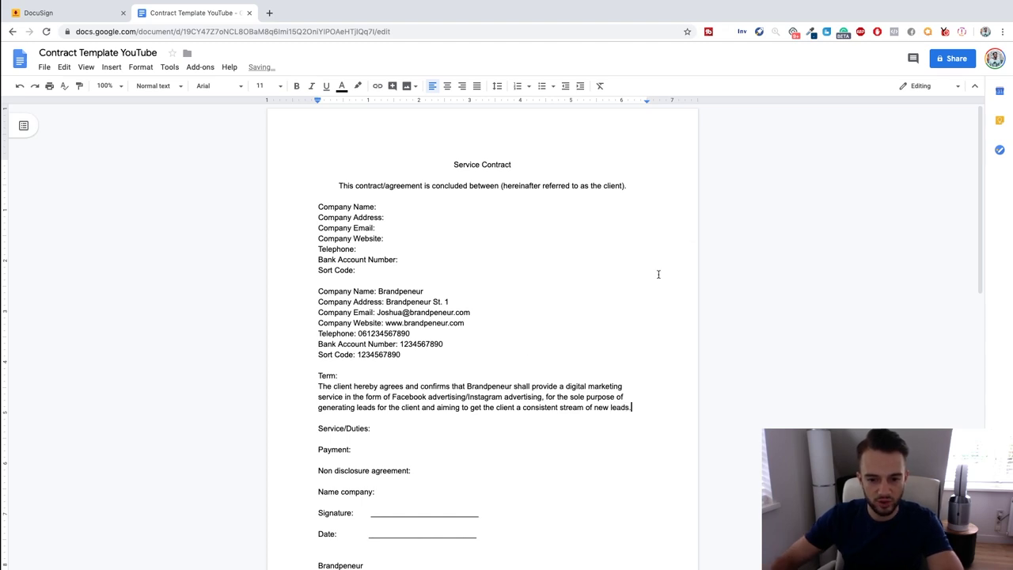
pyautogui.scroll(-1, 618, 376)
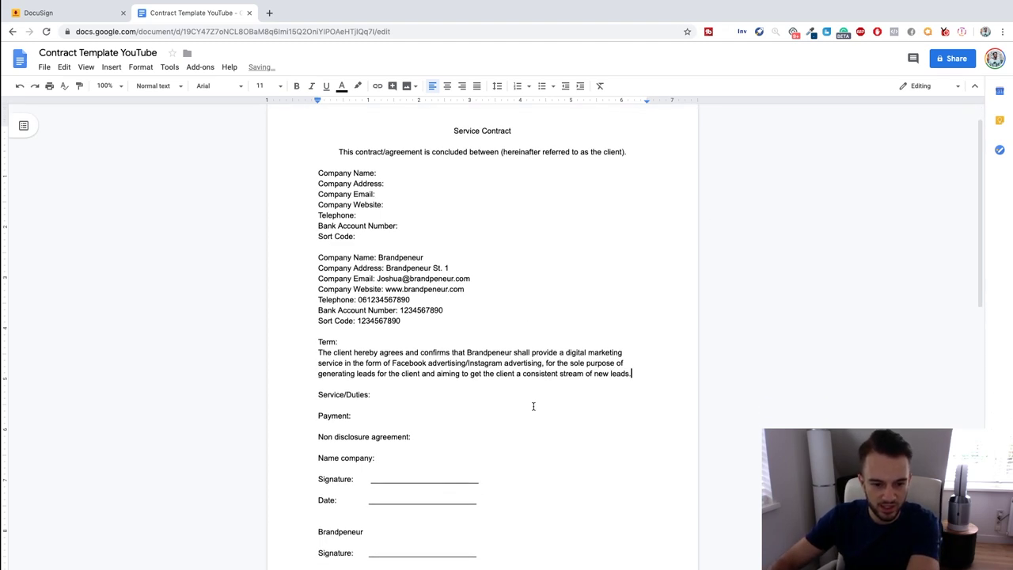
# Add 'Brandpeneur will provide the following services:' and the Facebook campaign management bullet.
pyautogui.click(400, 393)
pyautogui.press('Return')
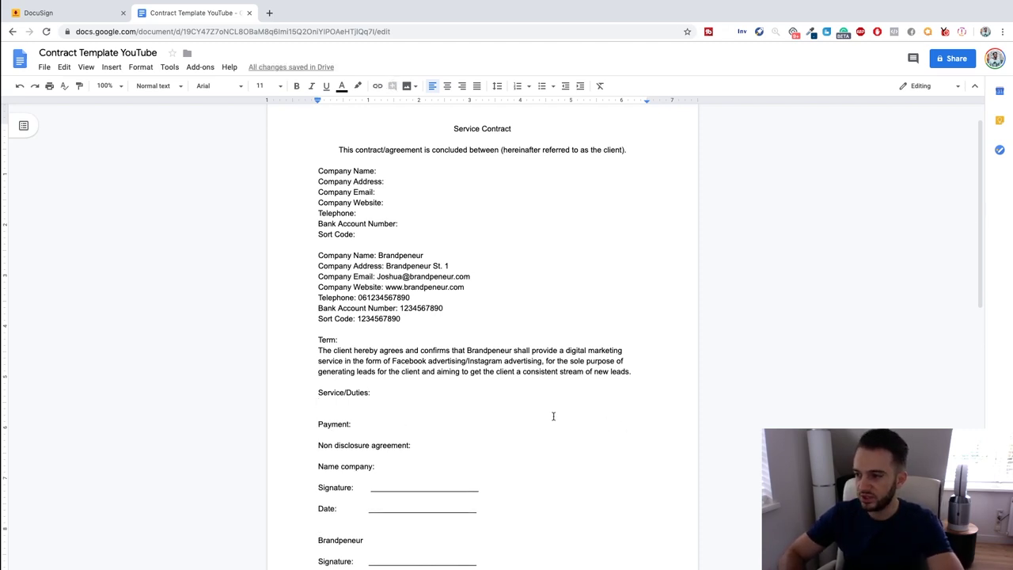
pyautogui.write('Brandpene')
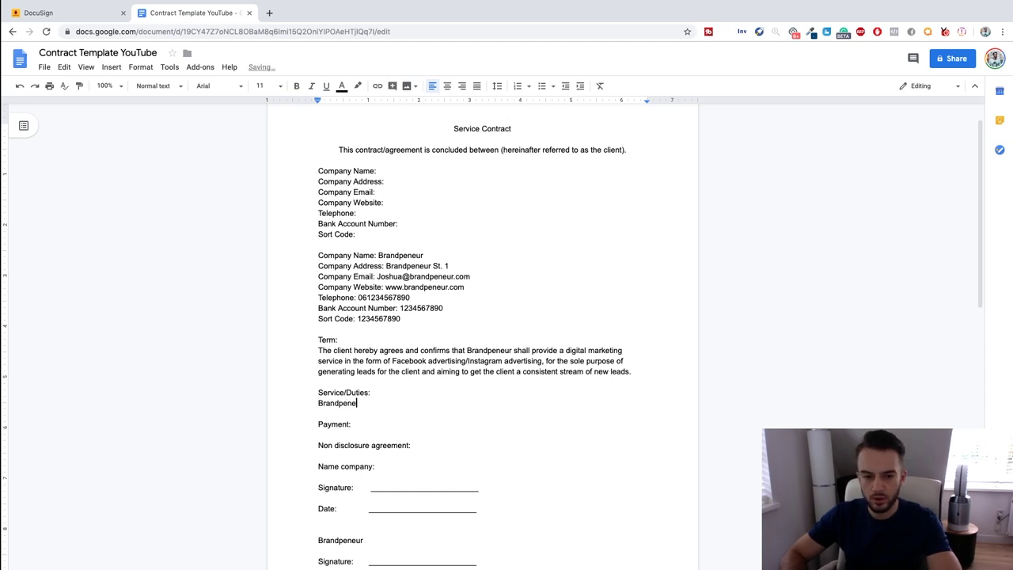
pyautogui.write('ur will provid')
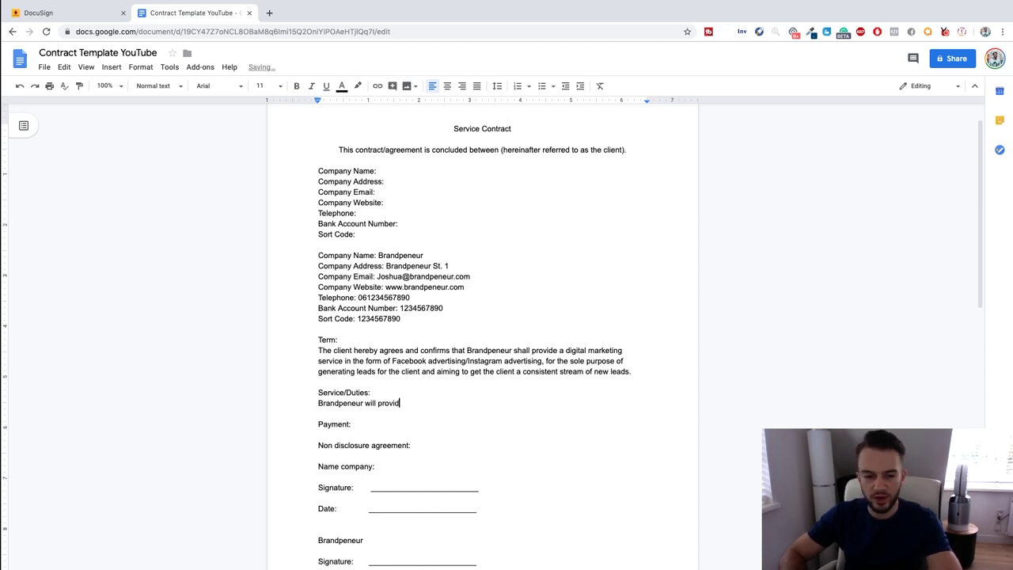
pyautogui.write('e the following services:')
pyautogui.press('Return')
pyautogui.write('-')
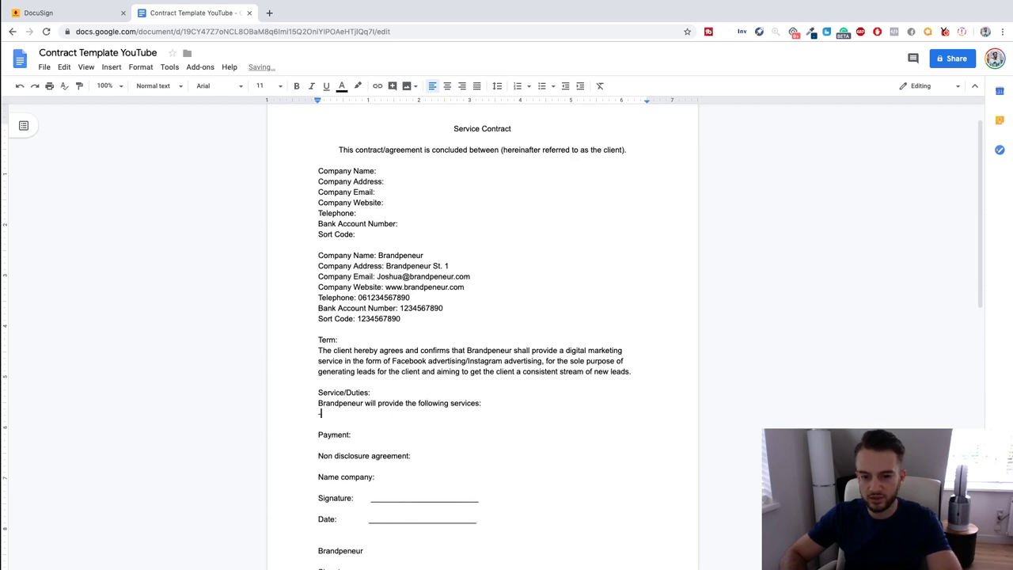
pyautogui.write(' Manage')
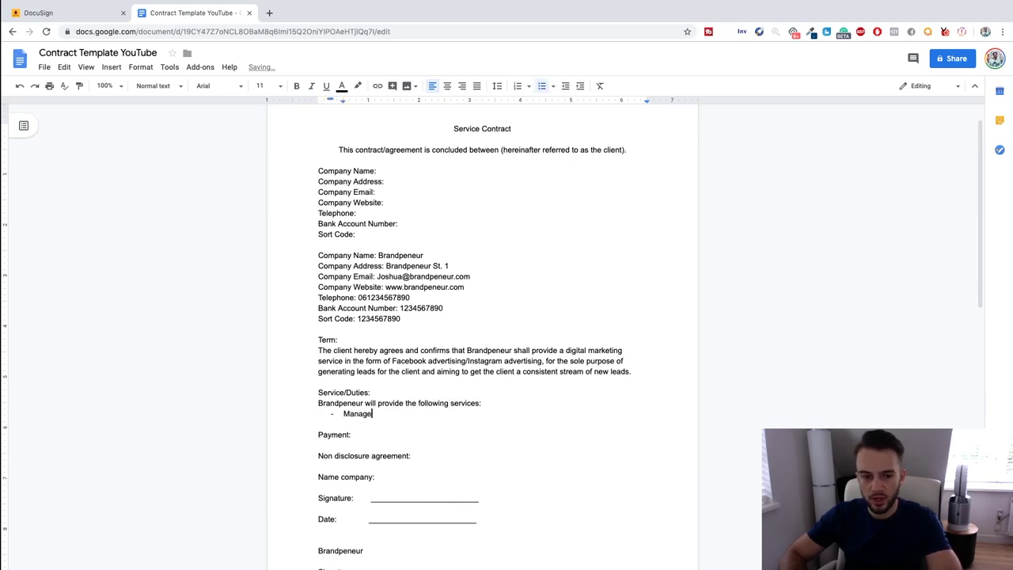
pyautogui.write('ment of all Facebook advertising campaigns')
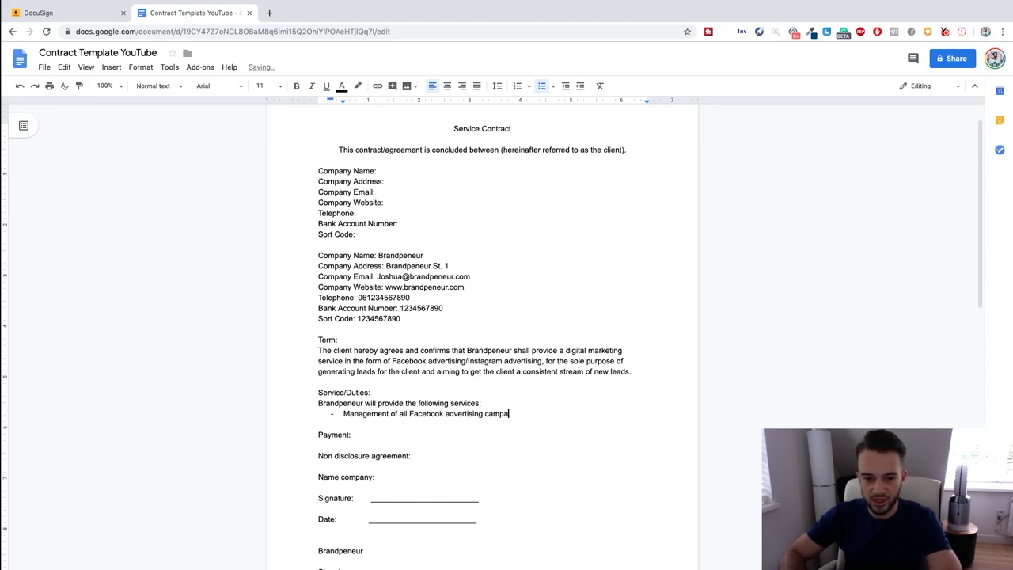
pyautogui.press('Return')
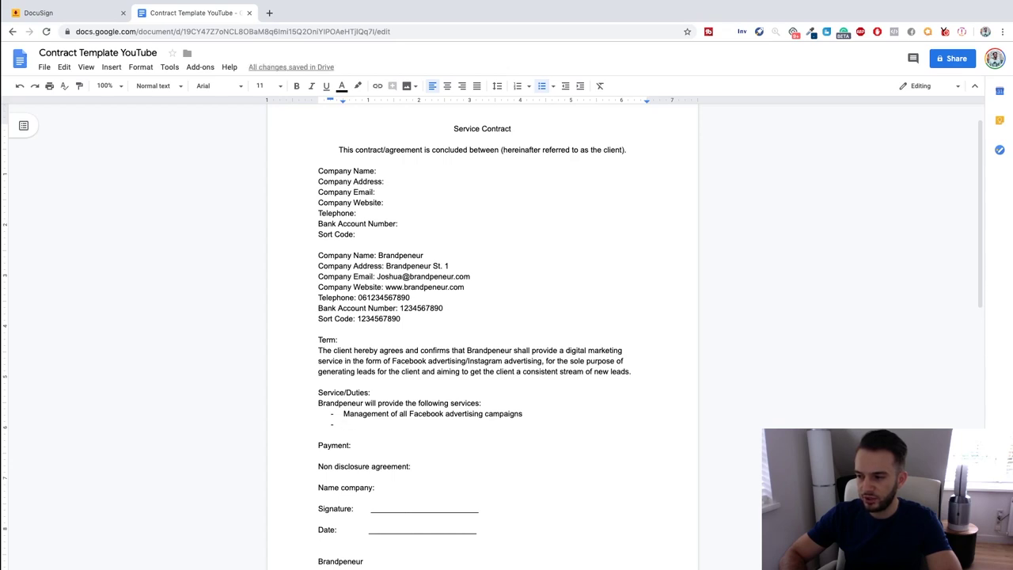
# Add bullets for end-of-month results reporting and consulting on further monetising the brand.
pyautogui.write('Report')
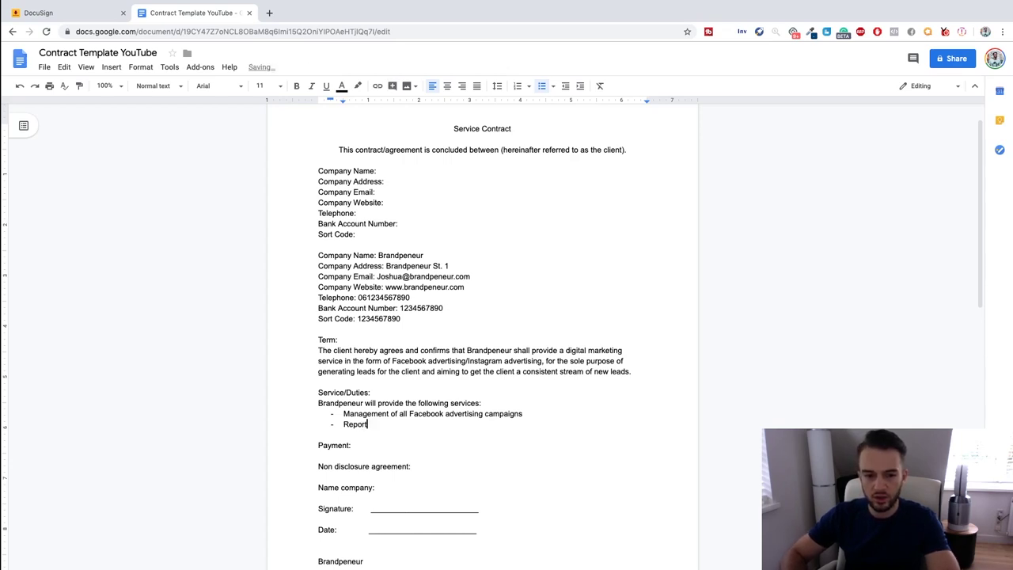
pyautogui.write('ing of all res')
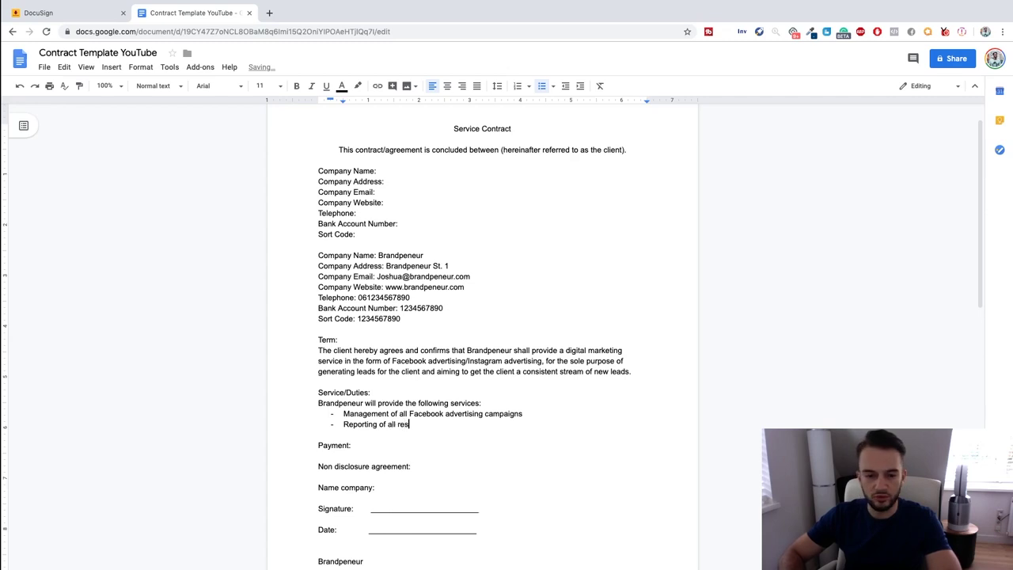
pyautogui.write('ults at the end o')
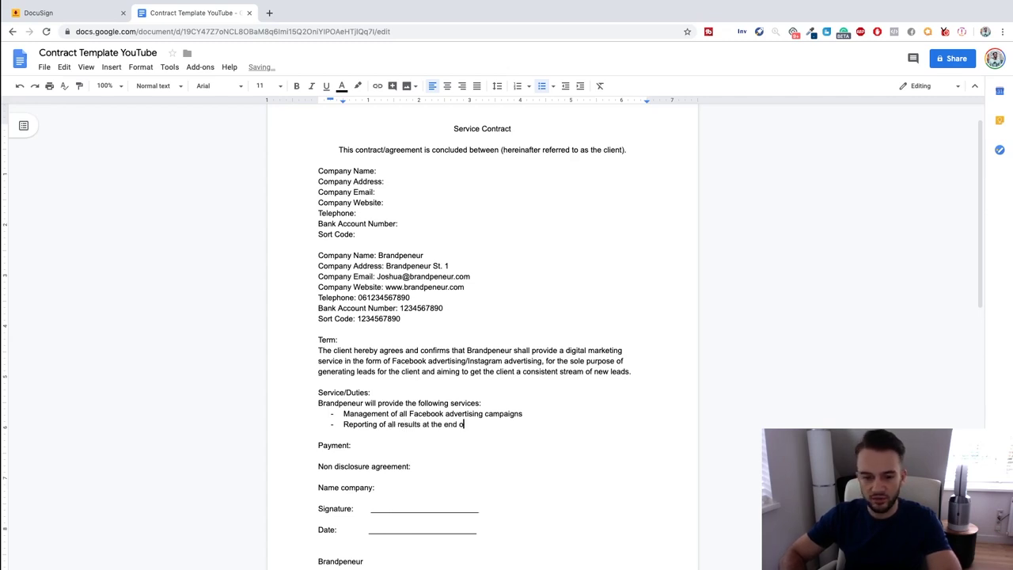
pyautogui.write('f hte mon')
pyautogui.press('BackSpace')
pyautogui.press('BackSpace')
pyautogui.press('BackSpace')
pyautogui.press('BackSpace')
pyautogui.write('t')
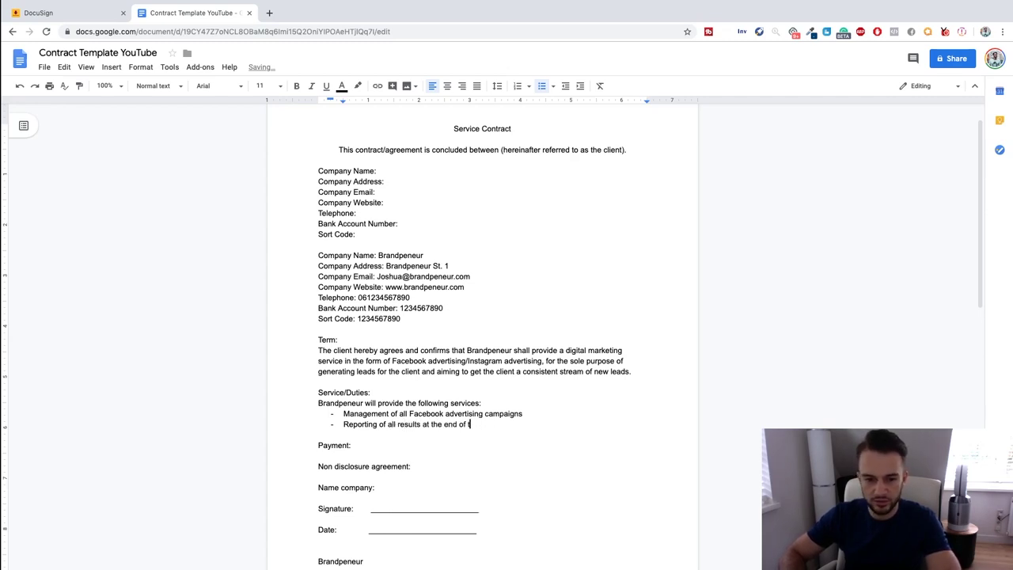
pyautogui.write('he month')
pyautogui.press('Return')
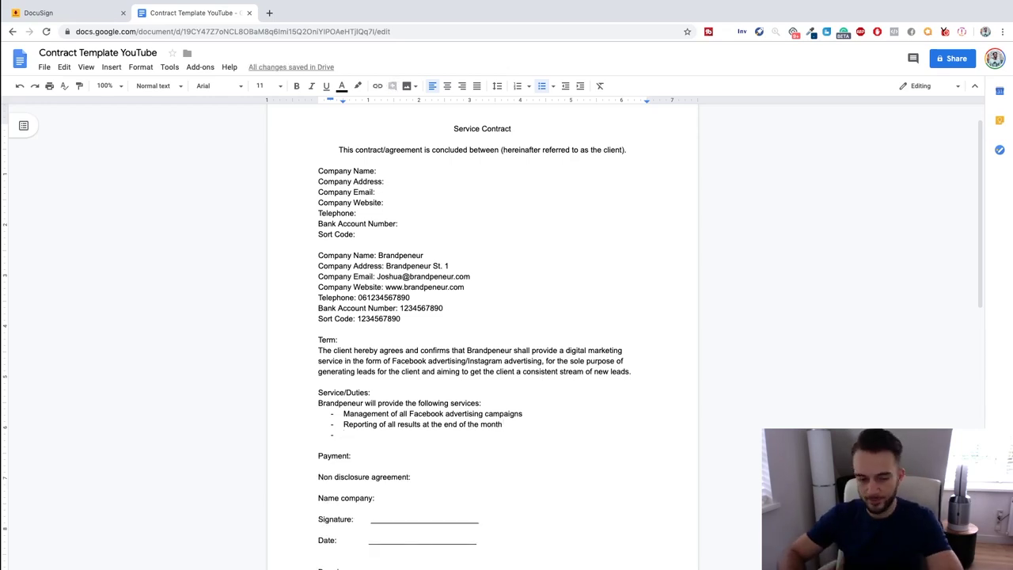
pyautogui.write('Consulting on')
pyautogui.write(' th')
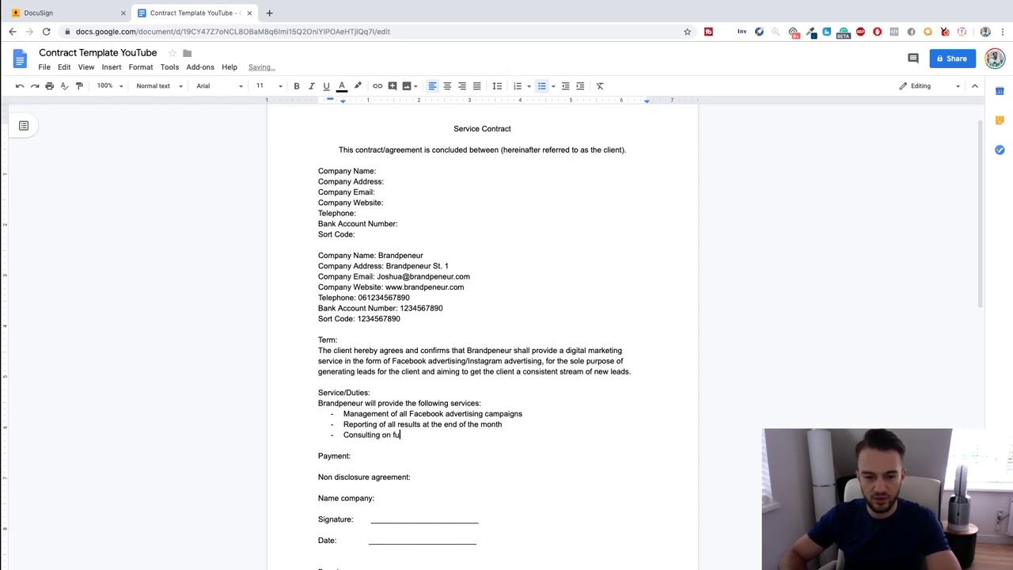
pyautogui.write('rther mone')
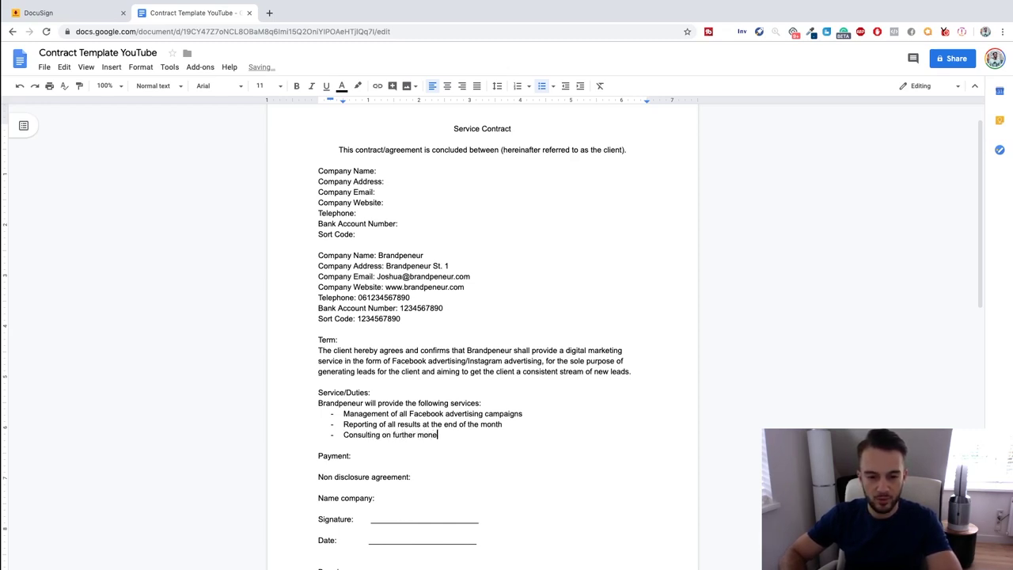
pyautogui.write('tising the brand of hte cl')
pyautogui.press('BackSpace')
pyautogui.press('BackSpace')
pyautogui.press('BackSpace')
pyautogui.press('BackSpace')
pyautogui.press('BackSpace')
pyautogui.write('the lc')
pyautogui.press('BackSpace')
pyautogui.press('BackSpace')
# Complete the consulting bullet and write the automatic payment sentence with a '____' amount blank.
pyautogui.write('client')
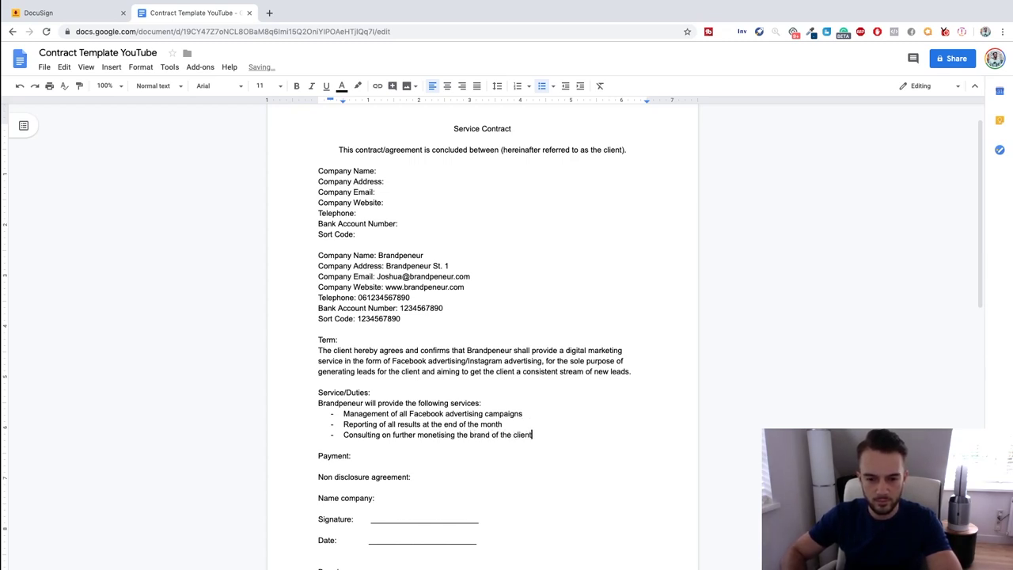
pyautogui.click(319, 466)
pyautogui.press('Return')
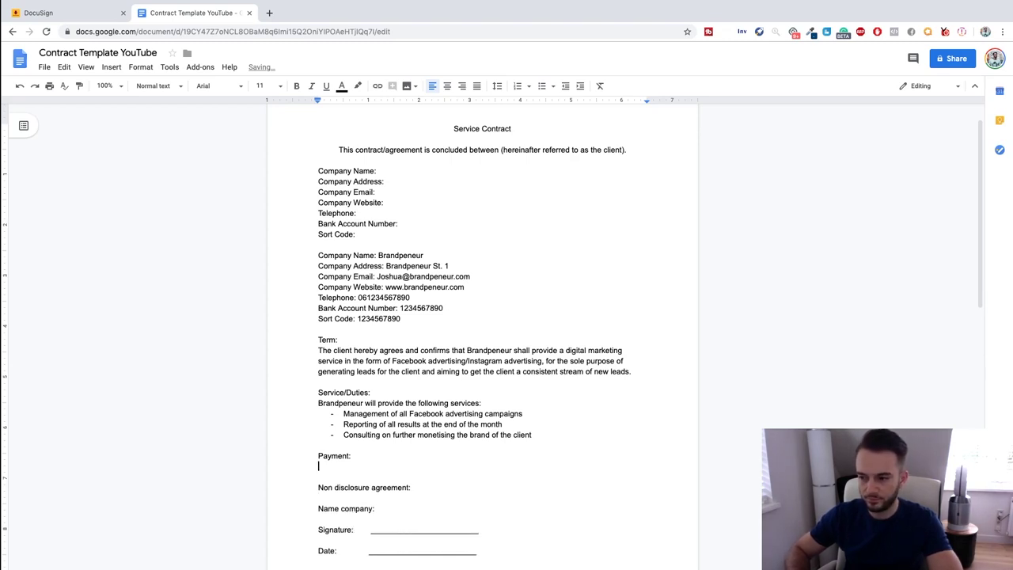
pyautogui.write('Brandpenuer shal')
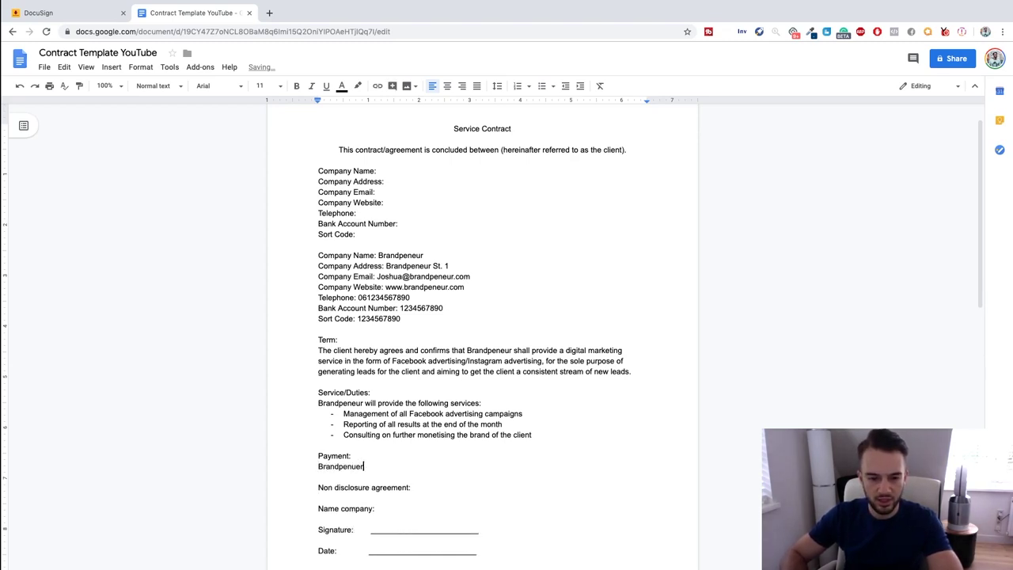
pyautogui.press('BackSpace')
pyautogui.press('BackSpace')
pyautogui.press('BackSpace')
pyautogui.press('BackSpace')
pyautogui.press('BackSpace')
pyautogui.press('BackSpace')
pyautogui.press('BackSpace')
pyautogui.press('BackSpace')
pyautogui.write('eur hshall set ')
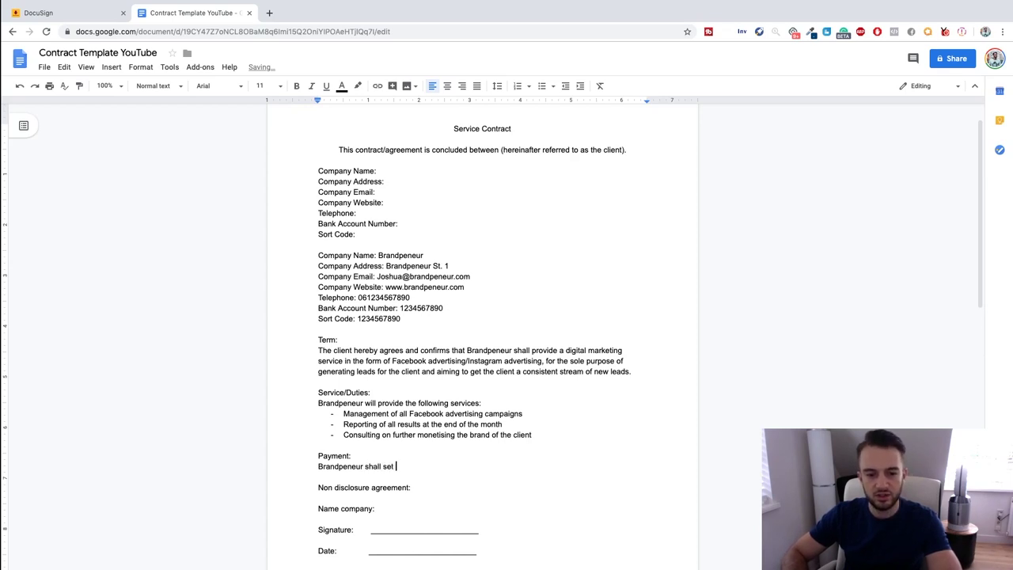
pyautogui.write('up an auatom')
pyautogui.press('BackSpace')
pyautogui.press('BackSpace')
pyautogui.press('BackSpace')
pyautogui.write('atic pay')
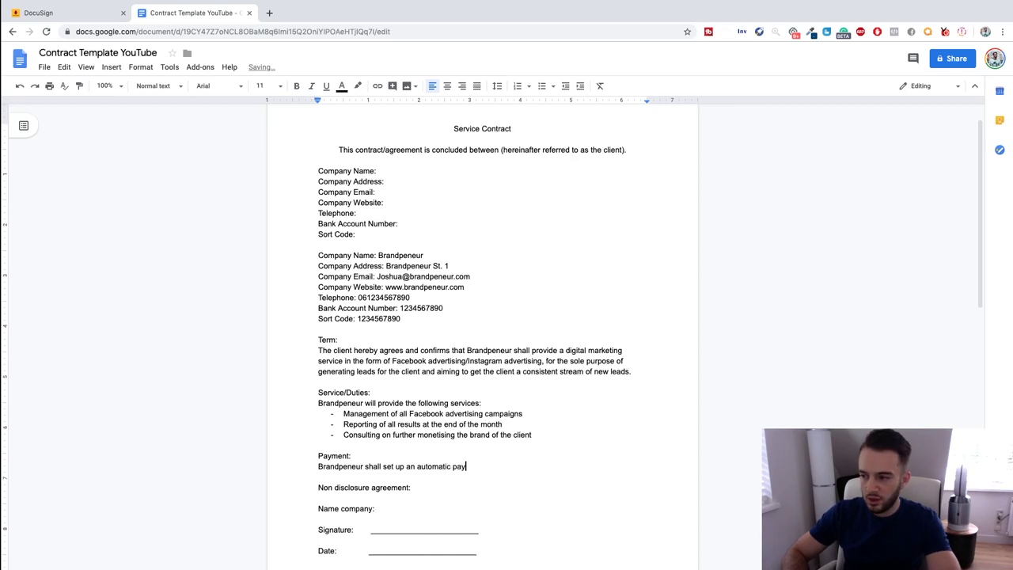
pyautogui.write('ment of the agreed amount of ______')
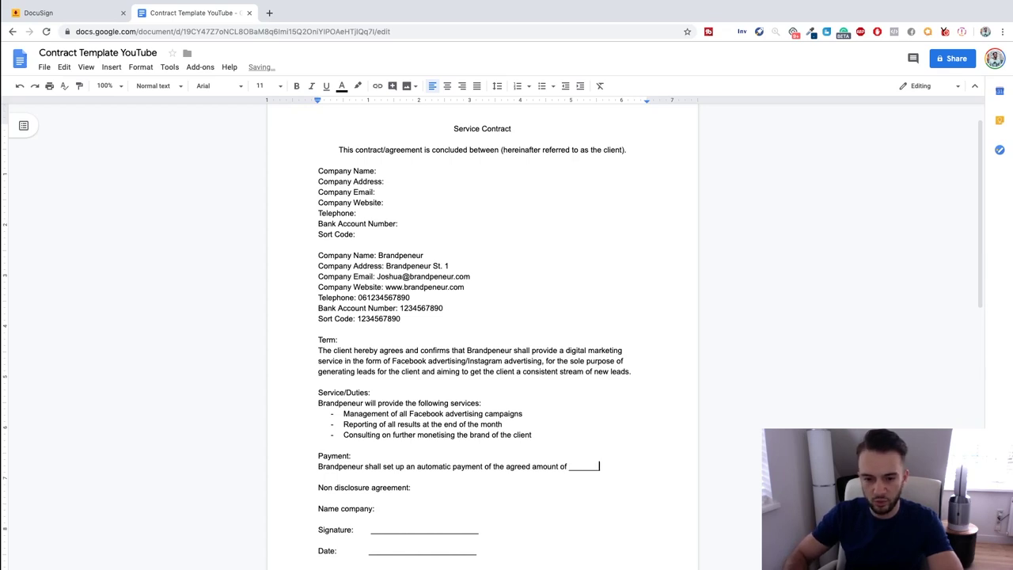
pyautogui.write('__')
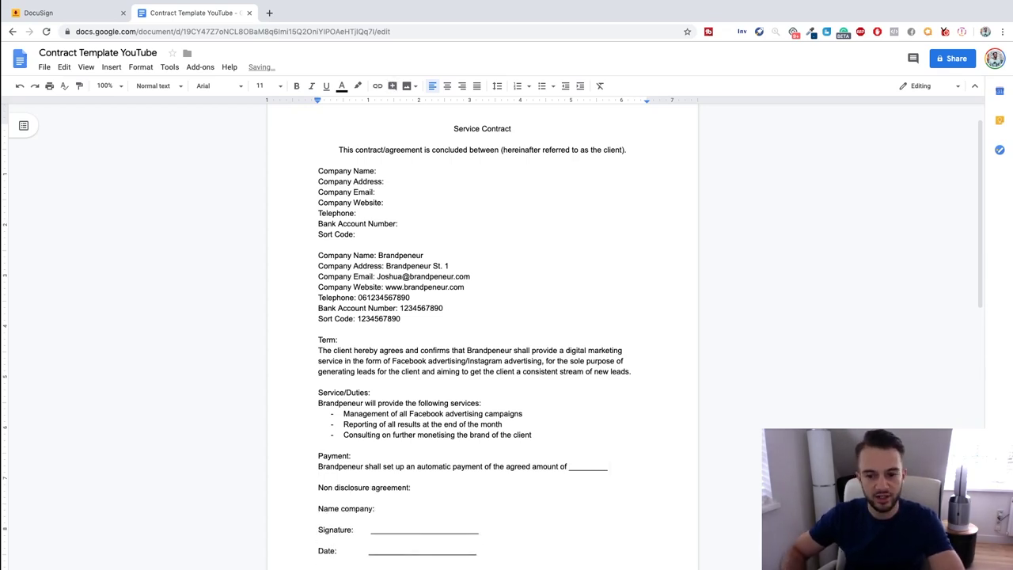
# Add that payment is made in full before the service starts, covering that work month.
pyautogui.press('Return')
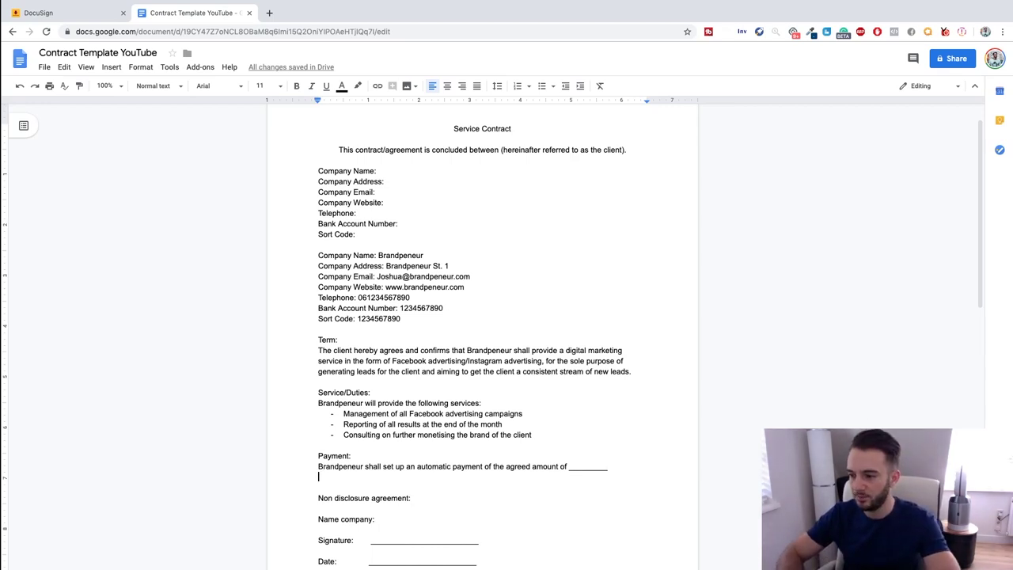
pyautogui.write('th')
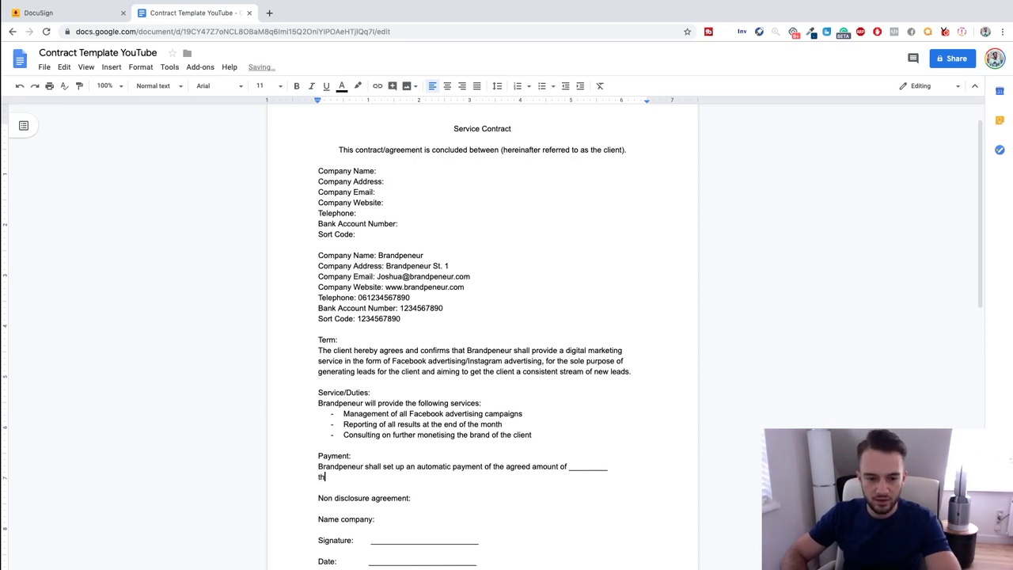
pyautogui.press('BackSpace')
pyautogui.press('BackSpace')
pyautogui.write('This shall be paid in full')
pyautogui.write(' prior to work')
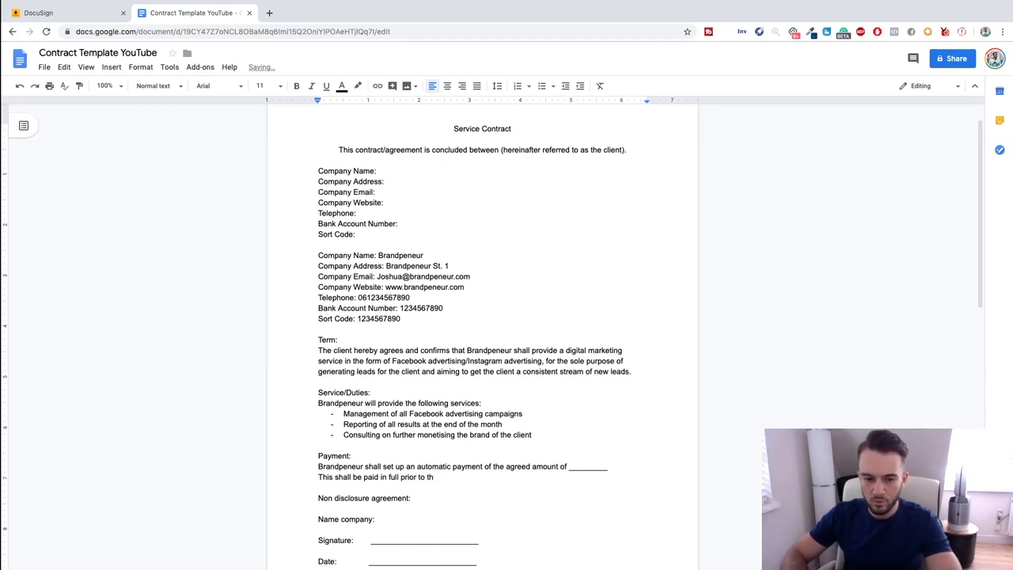
pyautogui.press('BackSpace')
pyautogui.press('BackSpace')
pyautogui.write('the start of the service a')
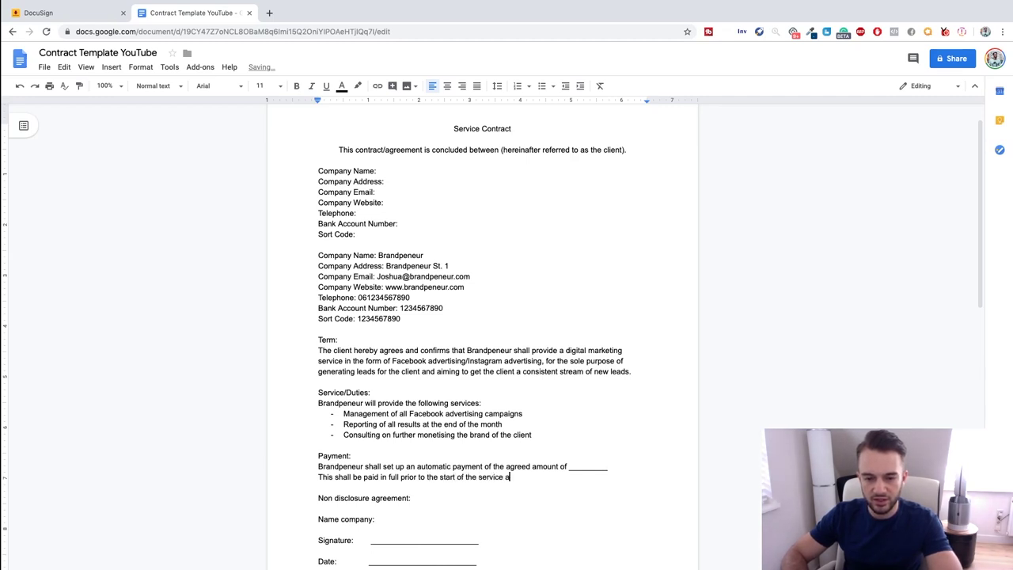
pyautogui.write('nd this shall be seen as pa')
pyautogui.press('BackSpace')
pyautogui.write('payment ')
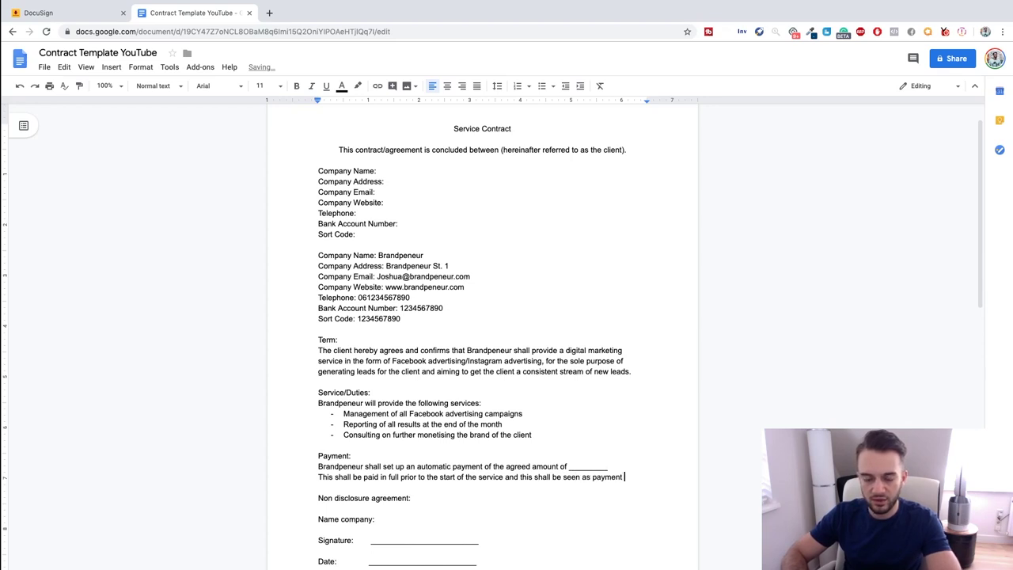
pyautogui.write('for that work month.')
pyautogui.scroll(-3, 516, 439)
# Correct to 'that month' and begin the NDA: Brandpeneur treats information strictly confidentially.
pyautogui.rightClick(366, 384)
pyautogui.click(393, 407)
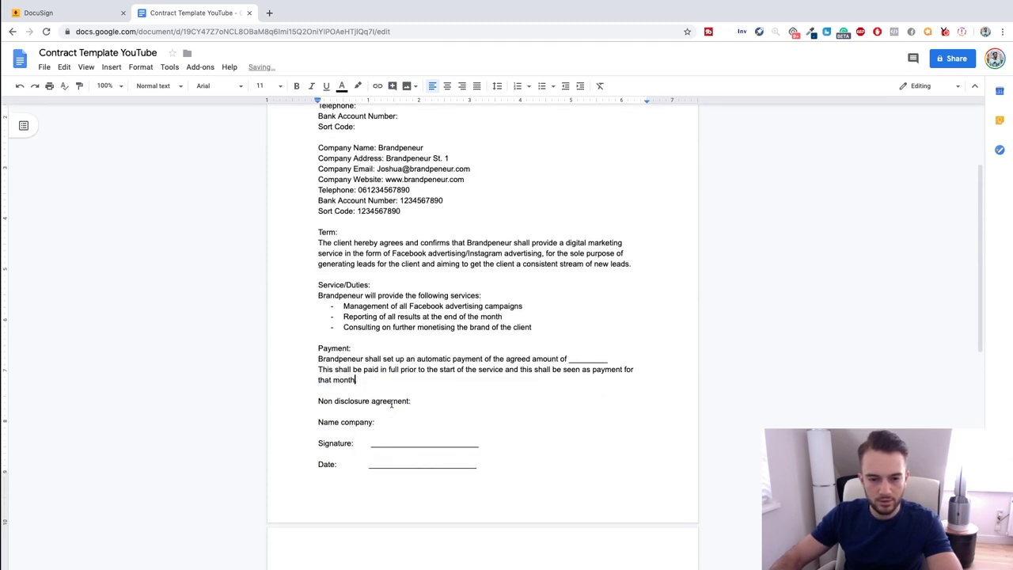
pyautogui.press('Return')
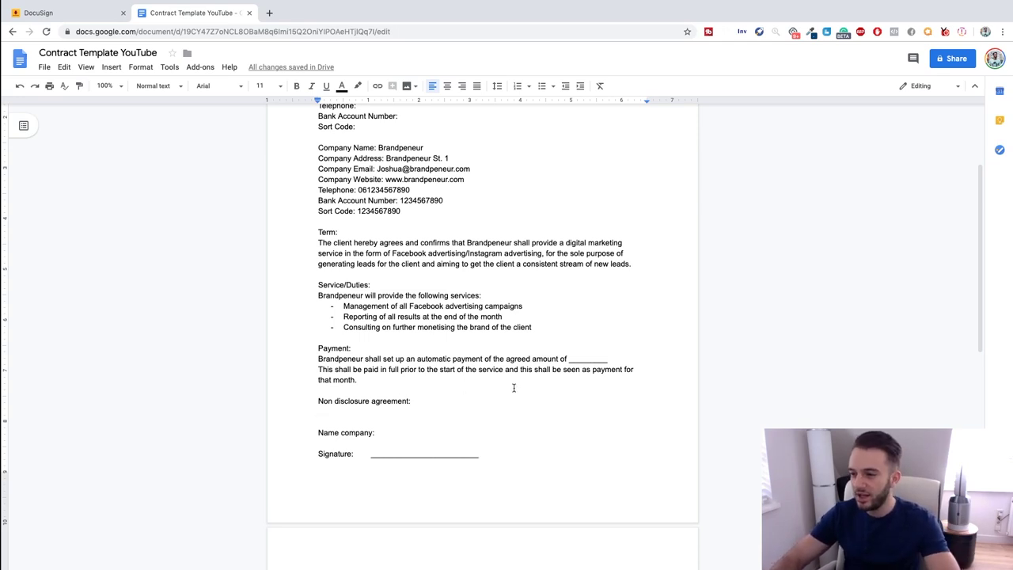
pyautogui.write('Brandpeneur ')
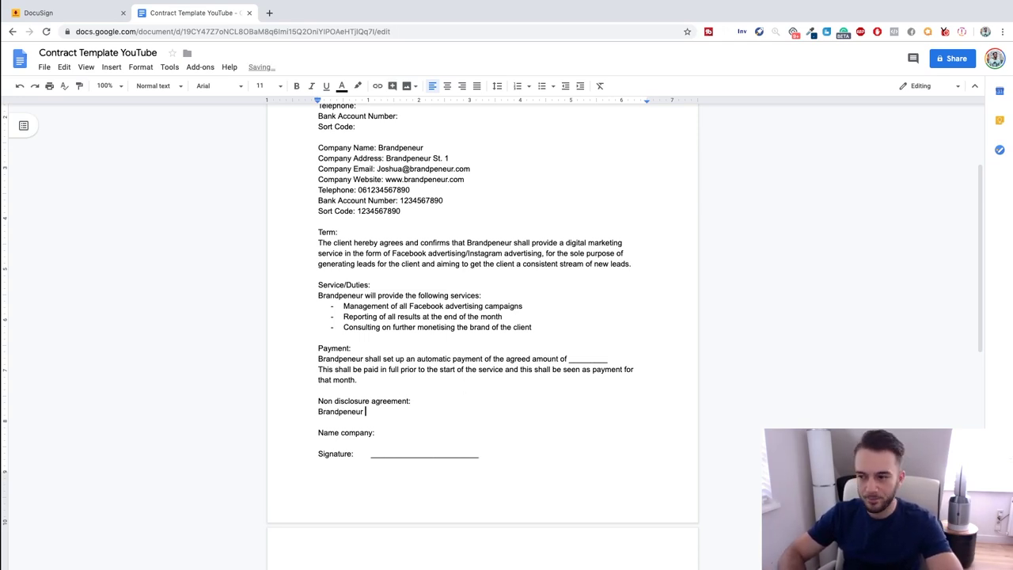
pyautogui.write('undertakes to t')
pyautogui.press('BackSpace')
pyautogui.press('BackSpace')
pyautogui.write('to treat in')
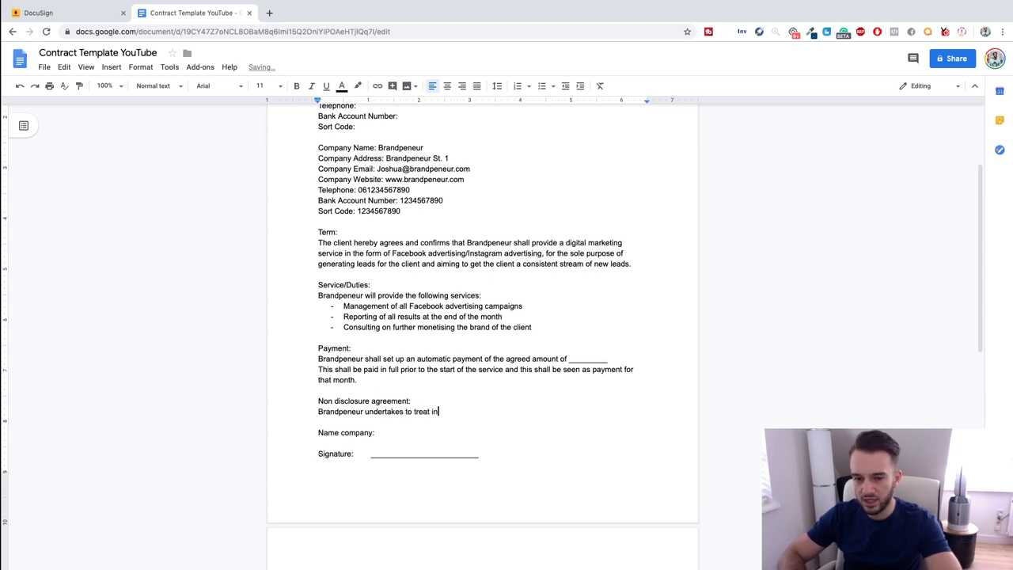
pyautogui.write(' a strictly con')
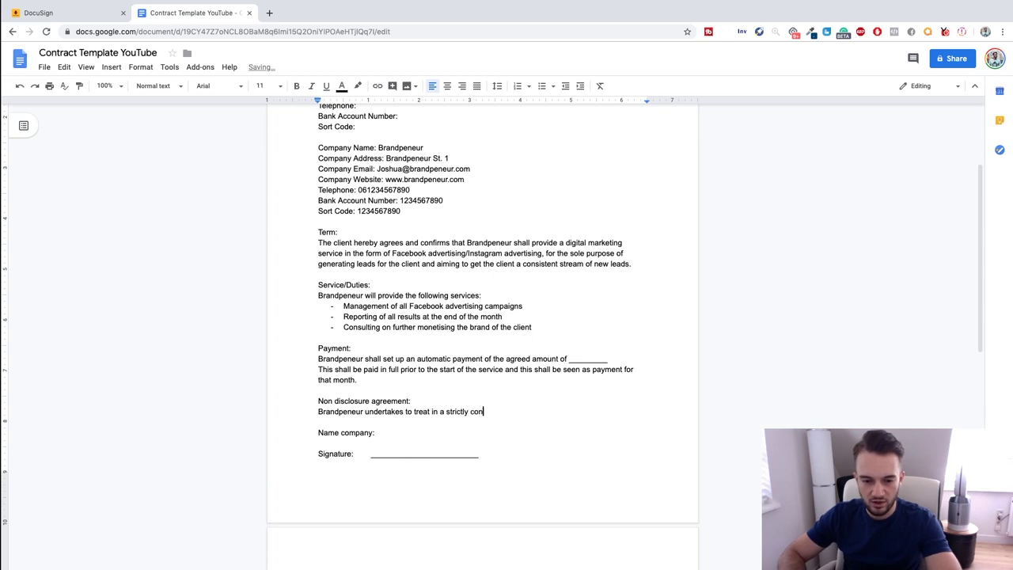
pyautogui.write('fidenital manner')
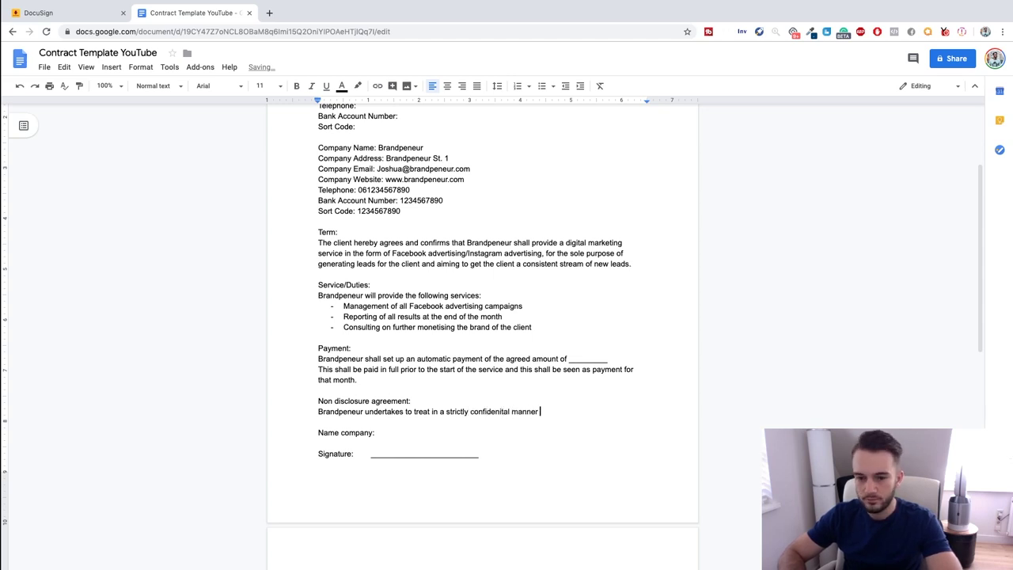
pyautogui.rightClick(500, 413)
pyautogui.click(530, 439)
# Finish the NDA with client data ownership after termination, changing 'document' to 'documentation'.
pyautogui.click(541, 412)
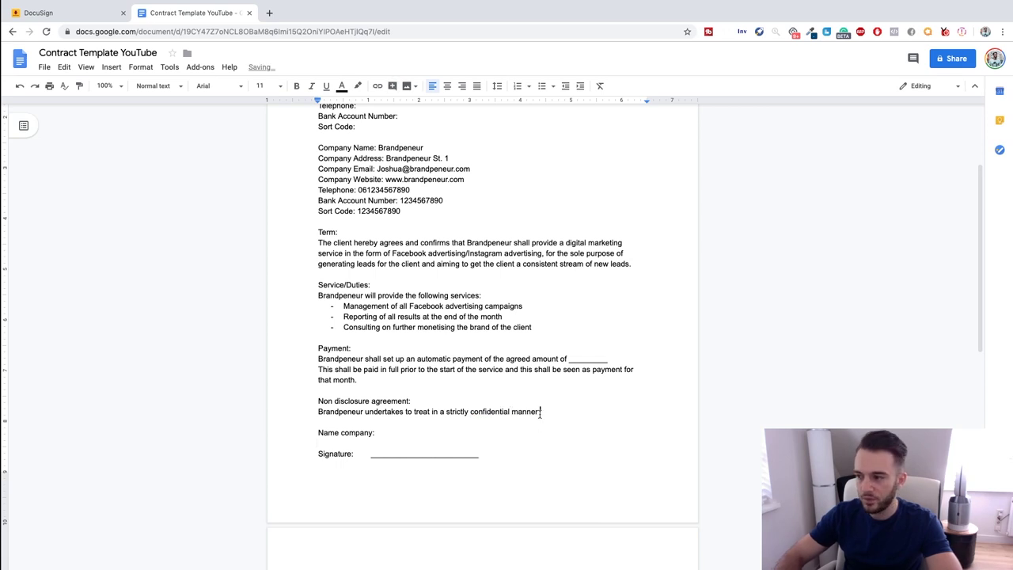
pyautogui.write('any informa')
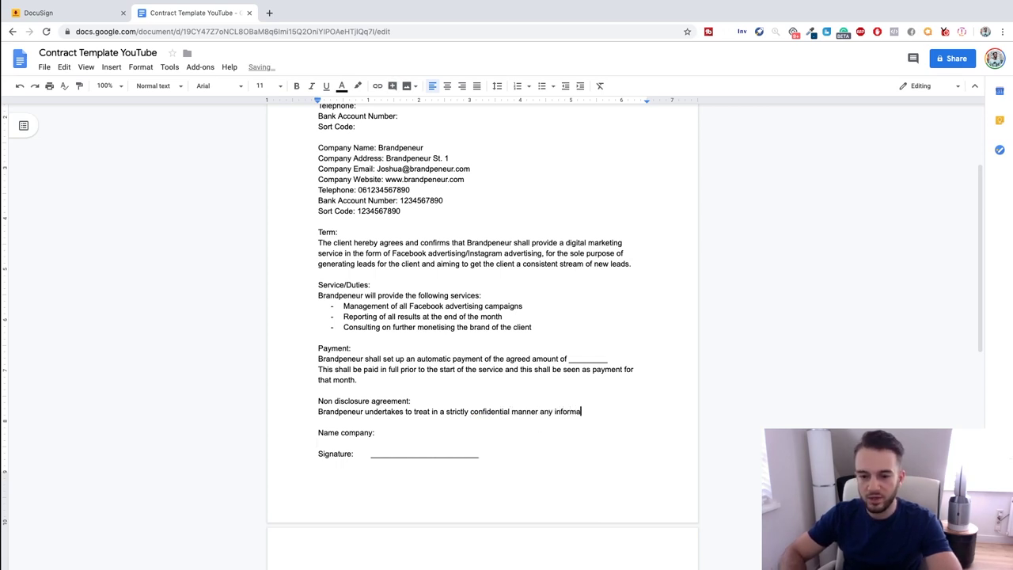
pyautogui.write('tion and any docu')
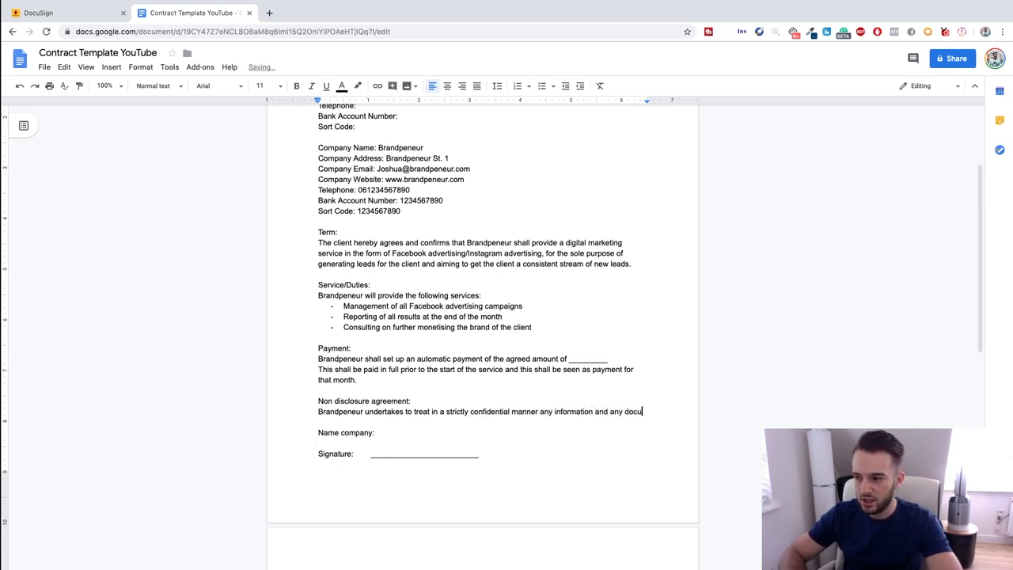
pyautogui.write('ment beiogning t')
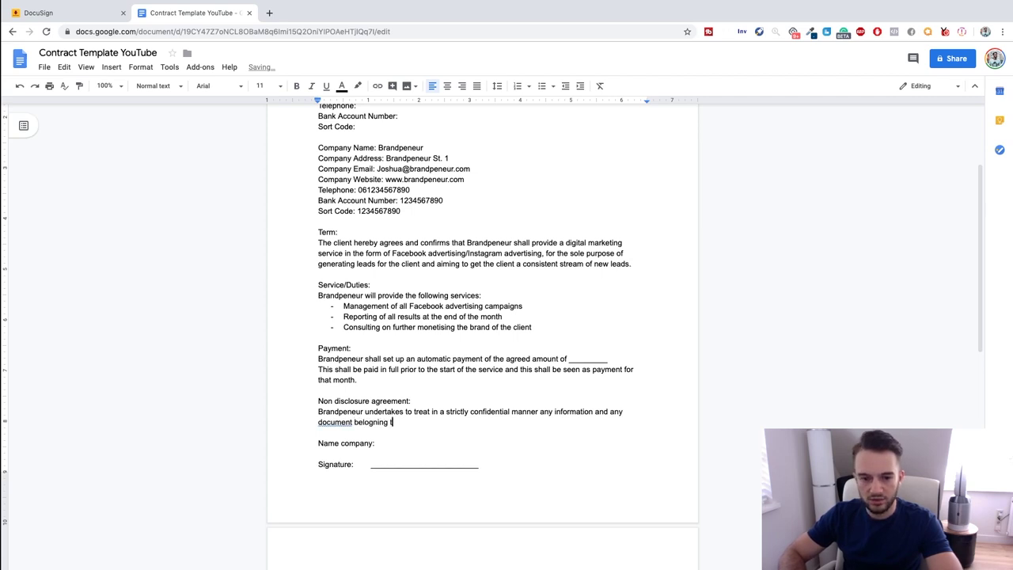
pyautogui.write('o the client t')
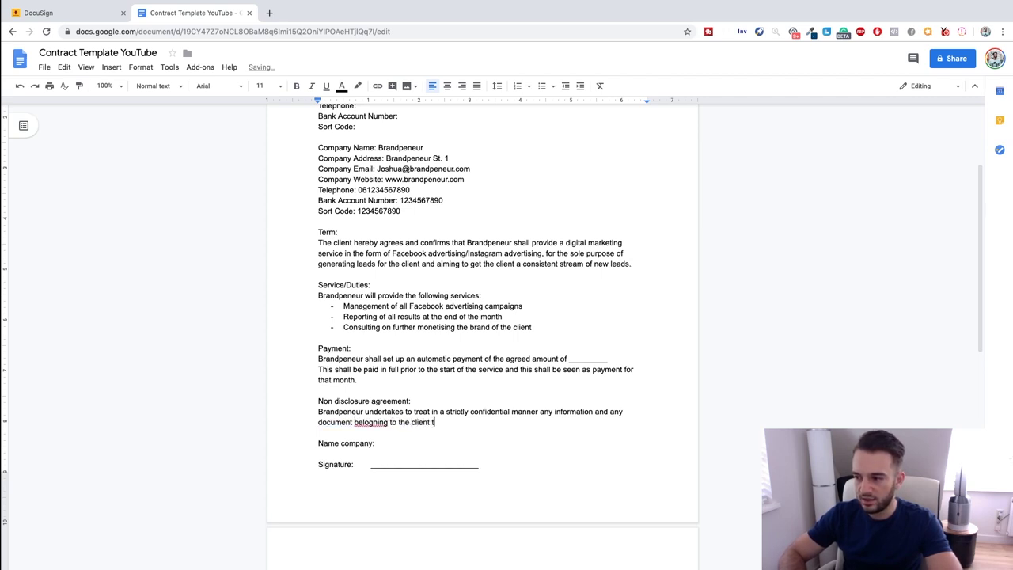
pyautogui.write('hat he/she may ')
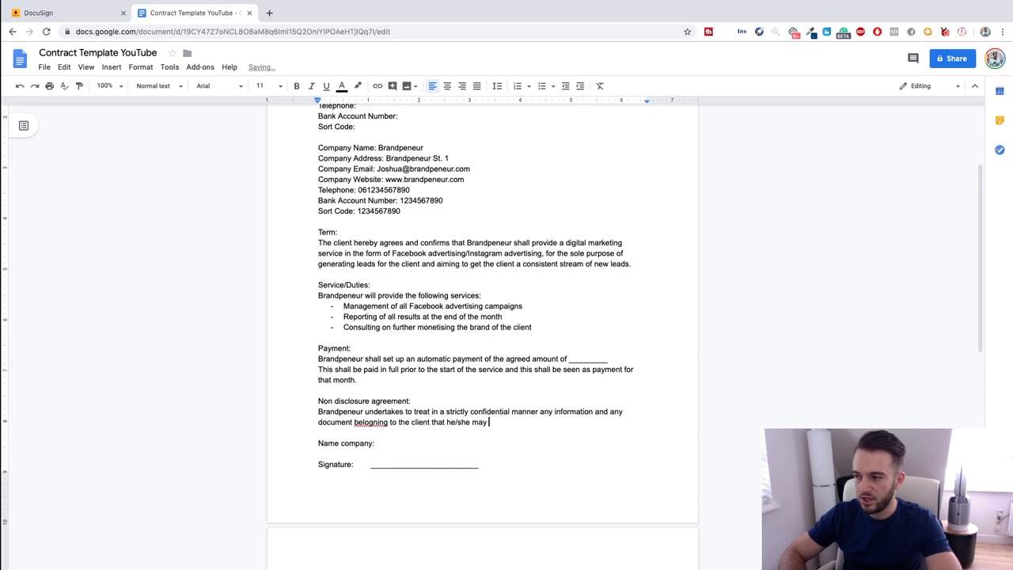
pyautogui.write('become aware of ')
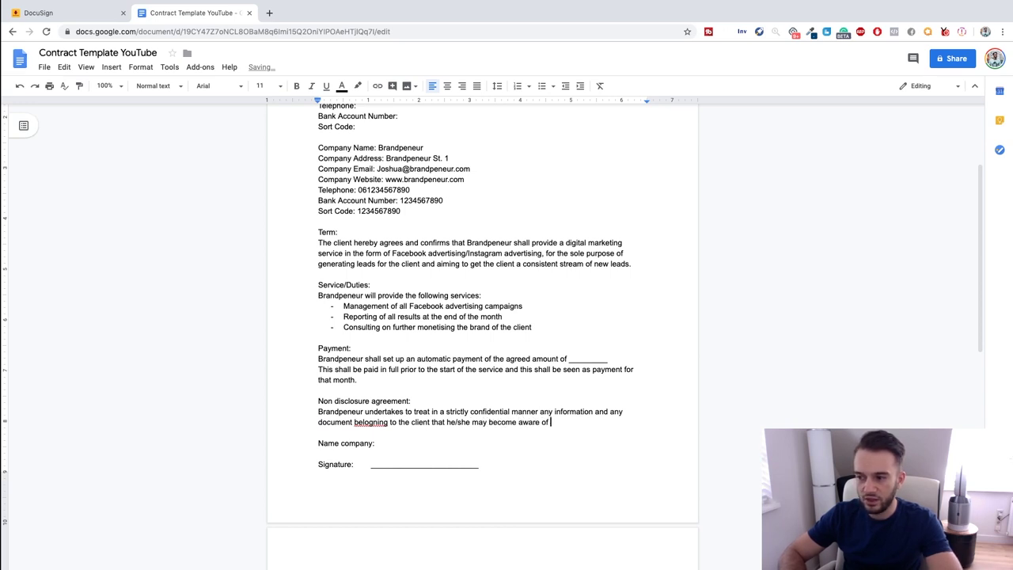
pyautogui.write('during the per')
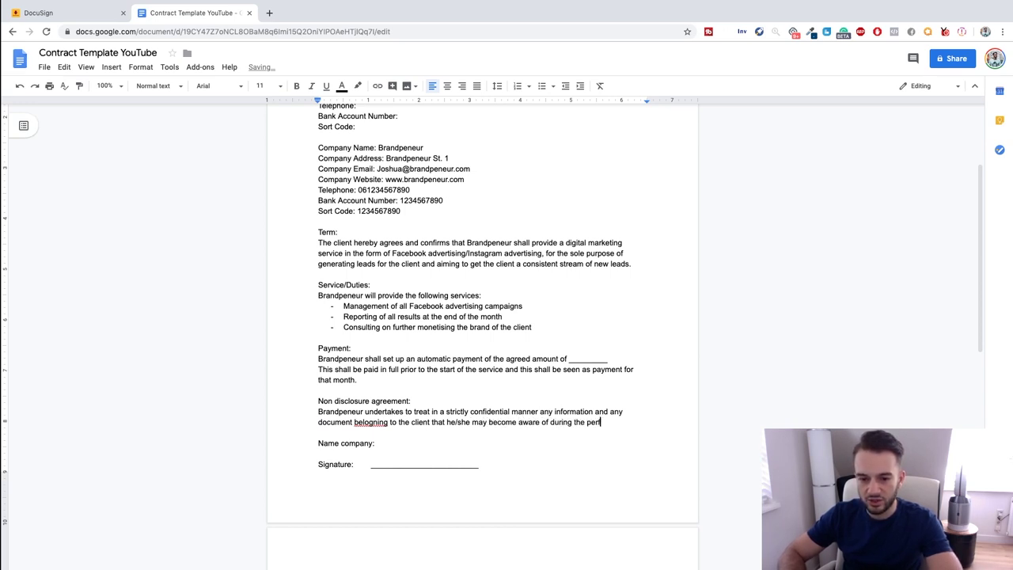
pyautogui.write('ormance')
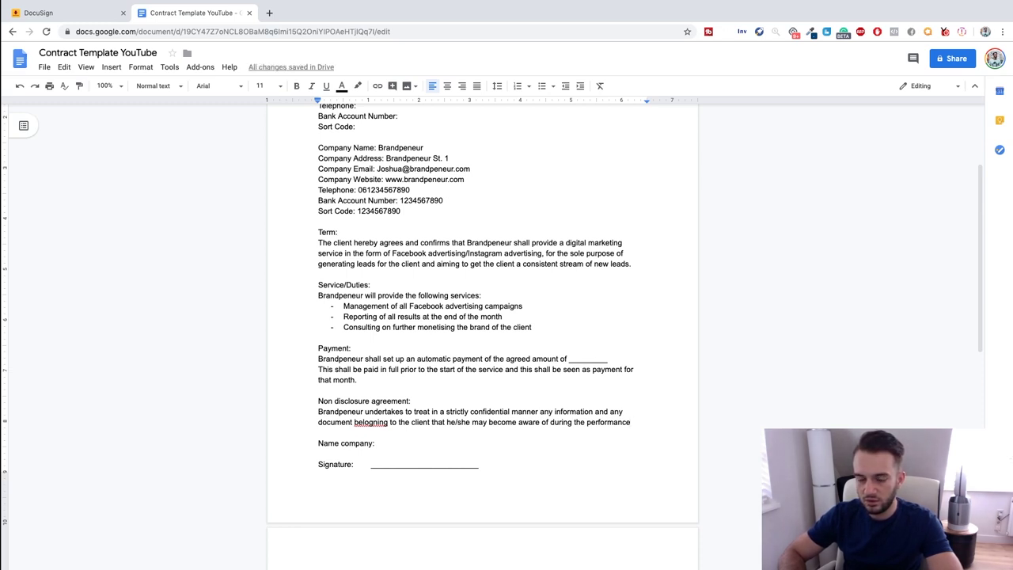
pyautogui.press('BackSpace')
pyautogui.press('BackSpace')
pyautogui.press('BackSpace')
pyautogui.press('BackSpace')
pyautogui.press('BackSpace')
pyautogui.press('BackSpace')
pyautogui.press('BackSpace')
pyautogui.press('BackSpace')
pyautogui.press('BackSpace')
pyautogui.press('BackSpace')
pyautogui.press('BackSpace')
pyautogui.write('service. ')
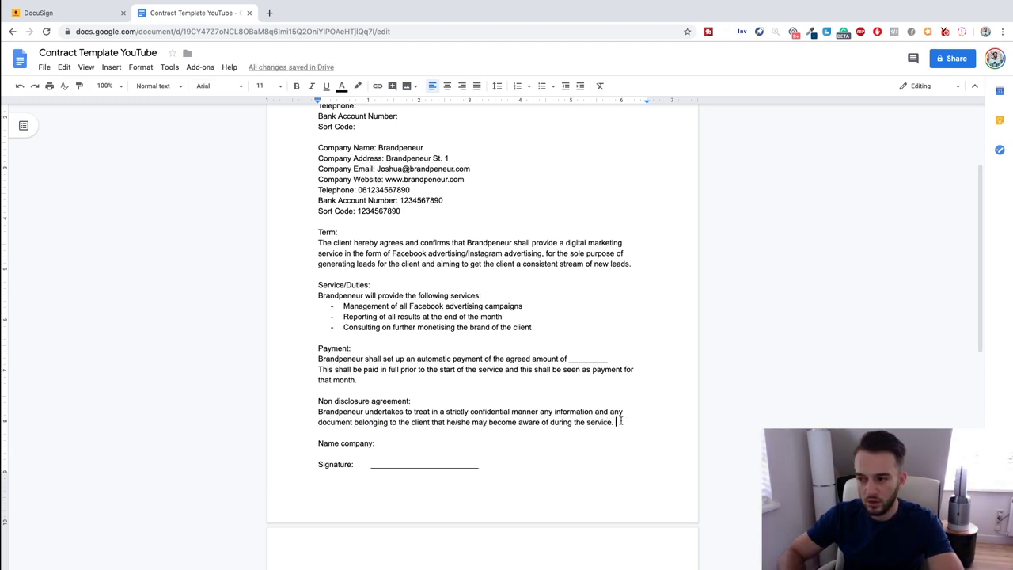
pyautogui.write('All data ')
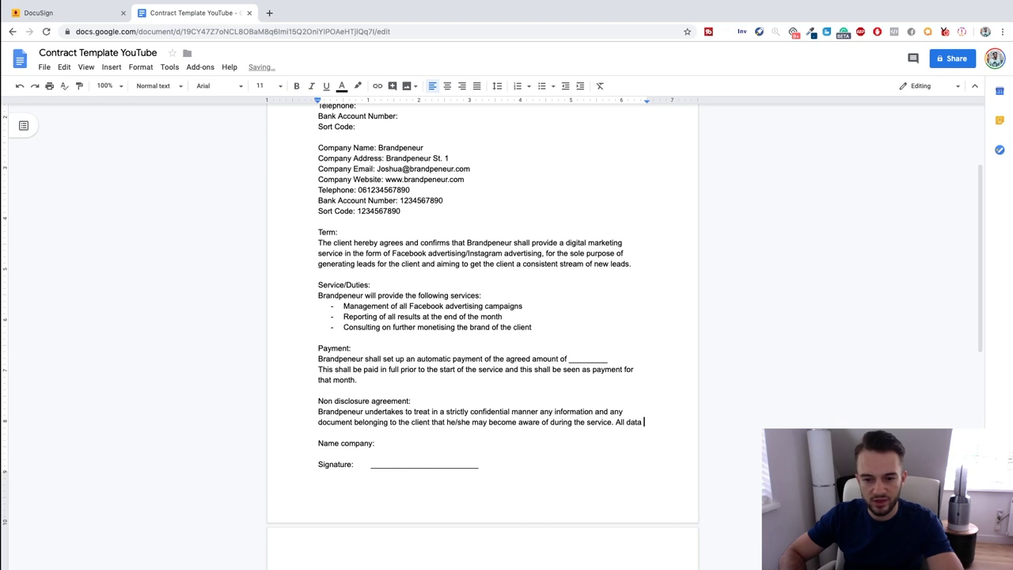
pyautogui.write('generated ')
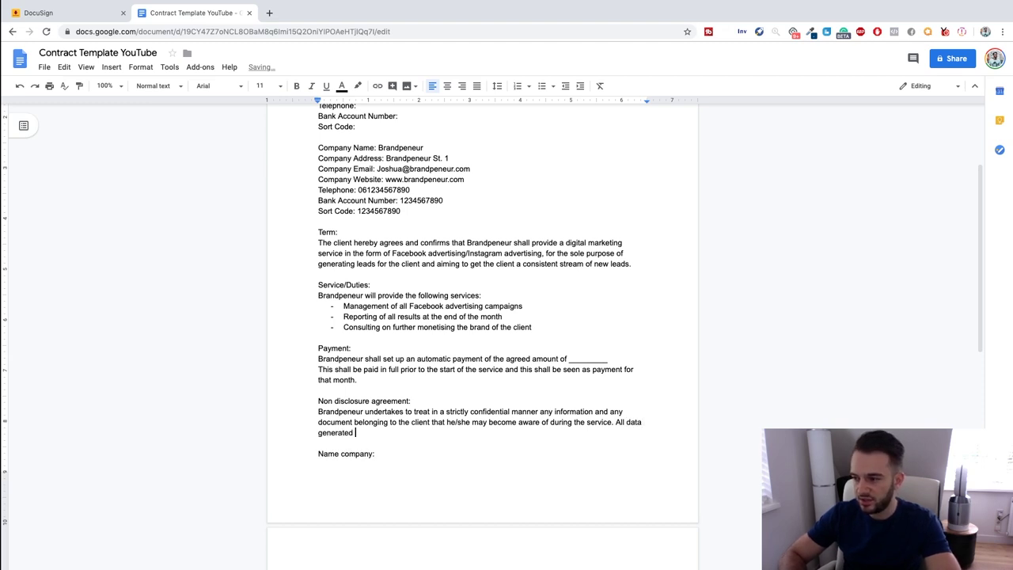
pyautogui.write('by Brandpeneur')
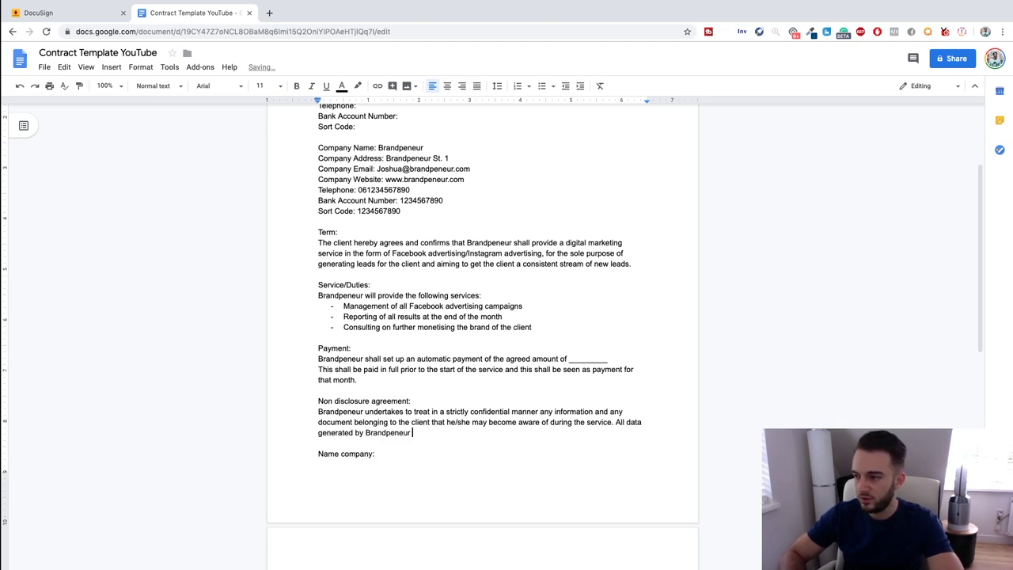
pyautogui.write(' will belong to the client, e')
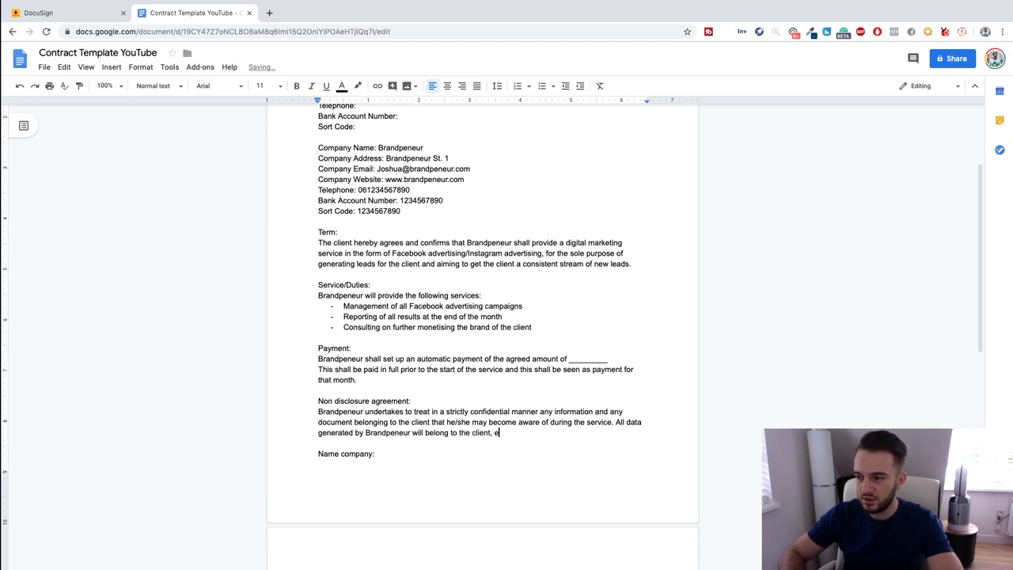
pyautogui.write('ven after thes ')
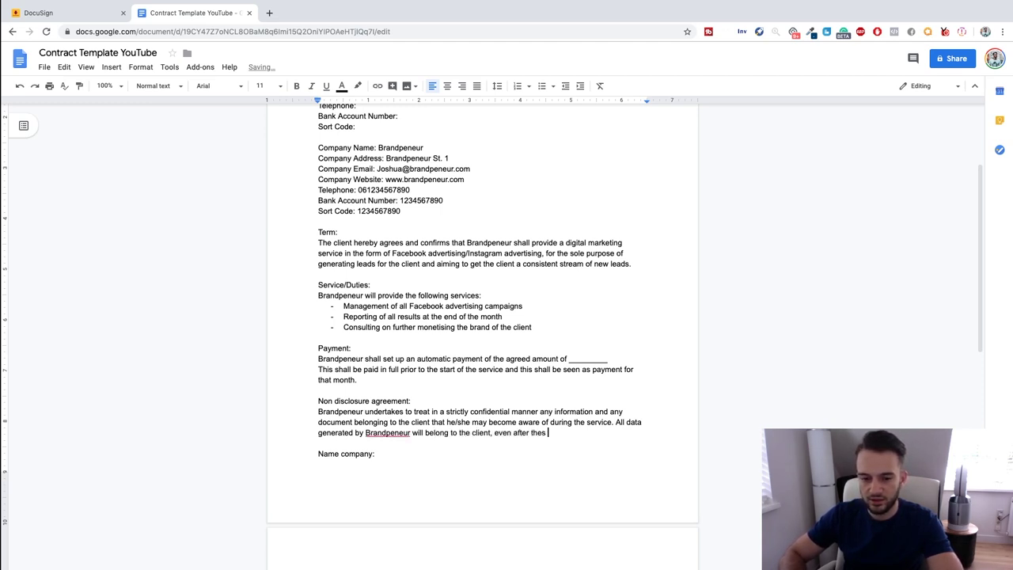
pyautogui.write('ervice is terminated.')
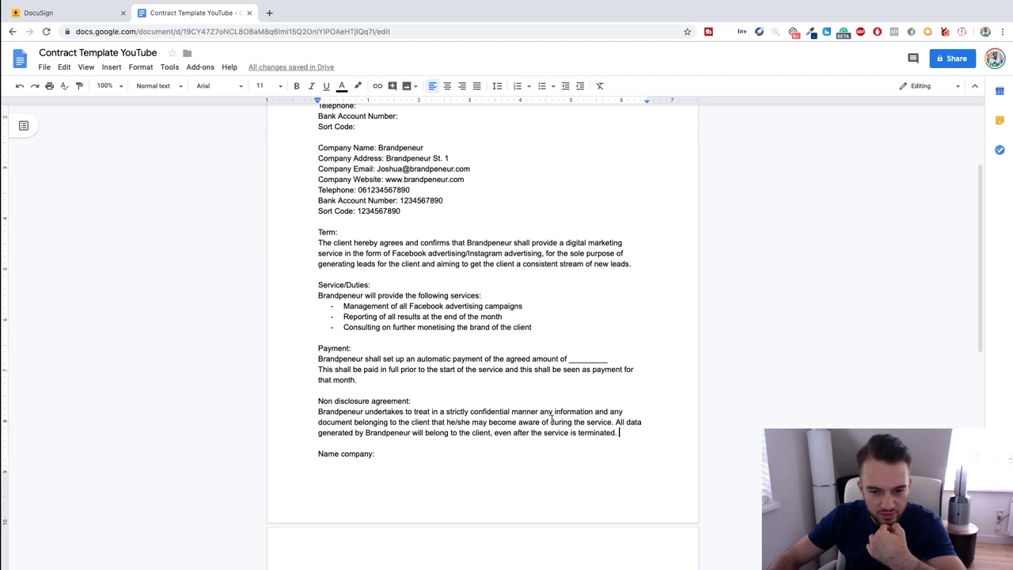
pyautogui.click(368, 422)
pyautogui.write('ation')
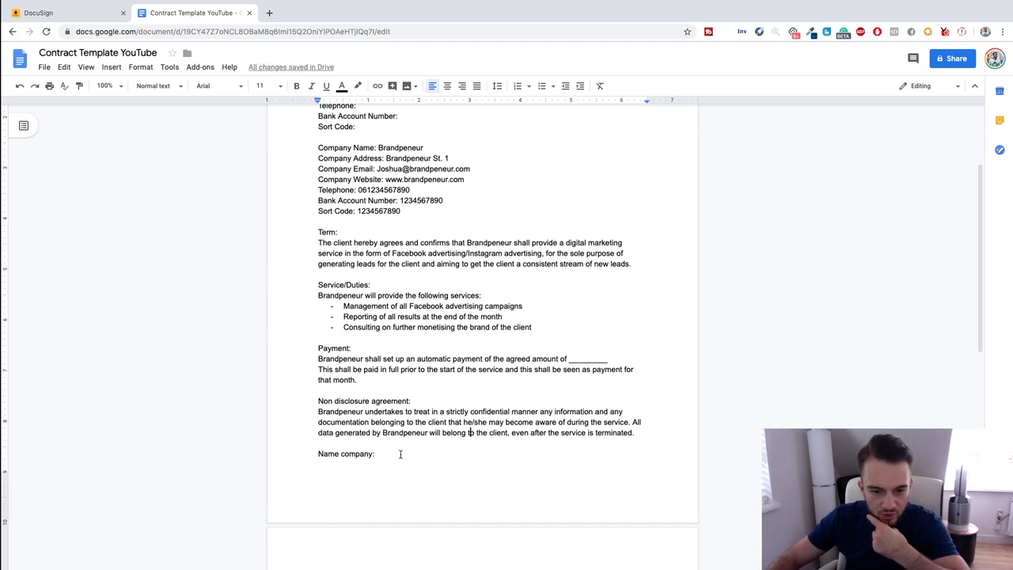
# Push the 'Name company' signature block onto page 2.
pyautogui.scroll(-3, 399, 449)
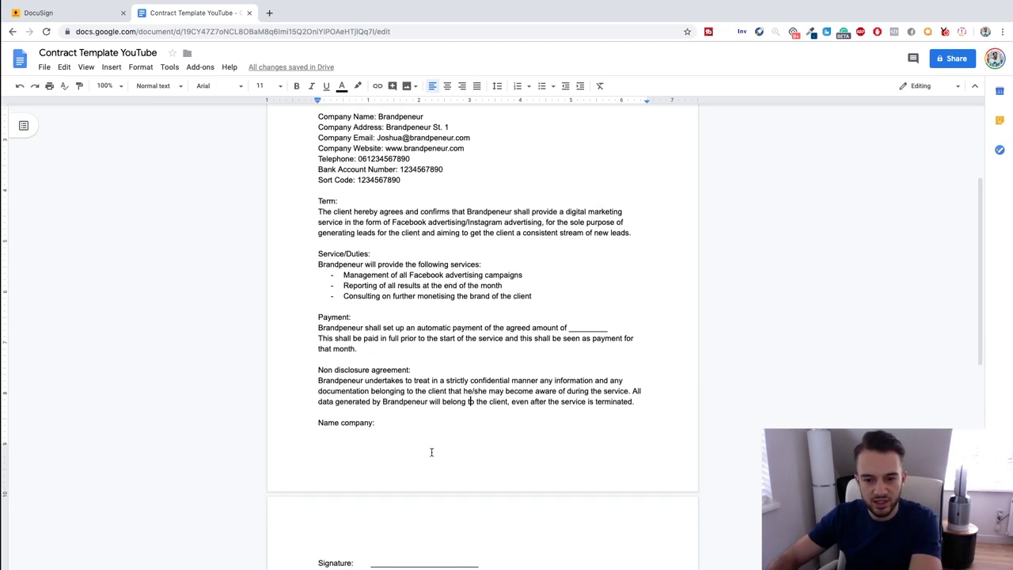
pyautogui.click(317, 339)
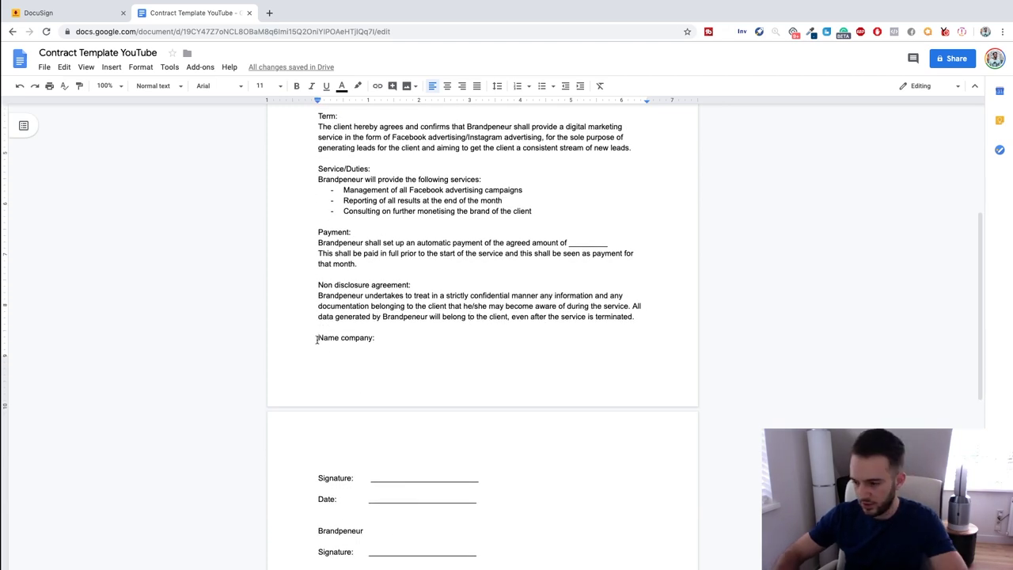
pyautogui.press('Return')
pyautogui.press('Return')
pyautogui.scroll(-5, 333, 369)
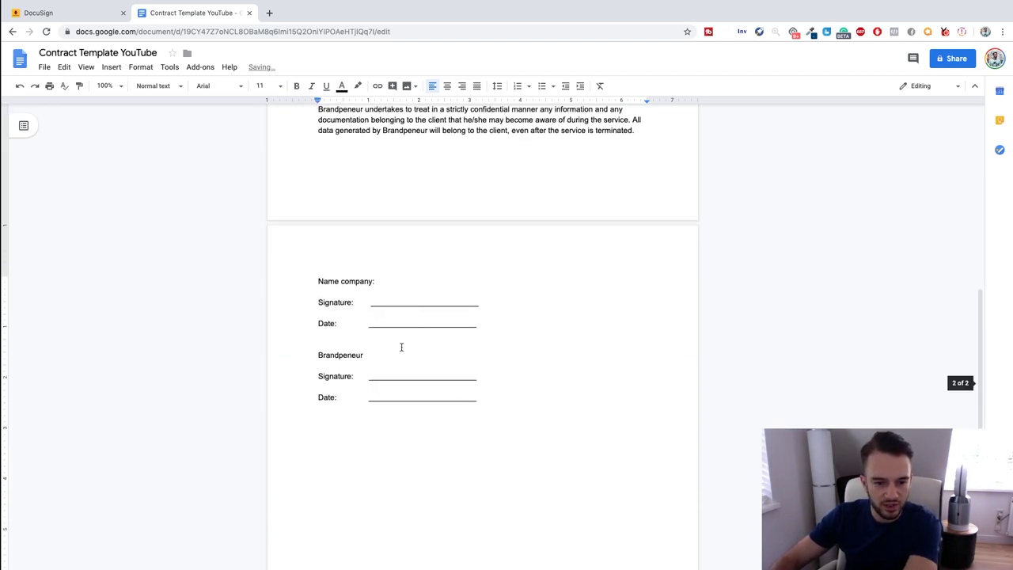
pyautogui.scroll(10, 341, 358)
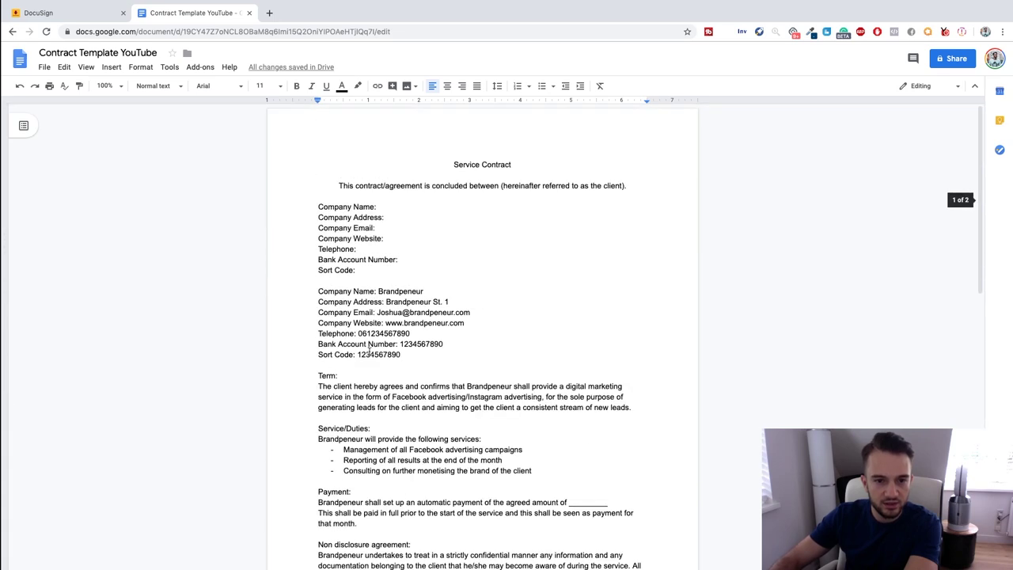
# Download the contract as a PDF Document (.pdf).
pyautogui.click(64, 67)
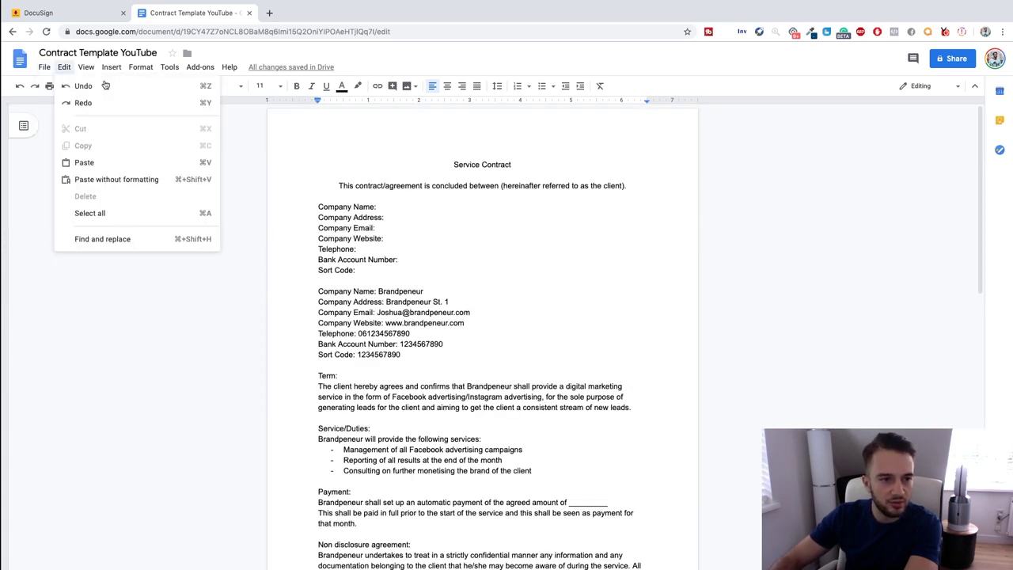
pyautogui.moveTo(43, 69)
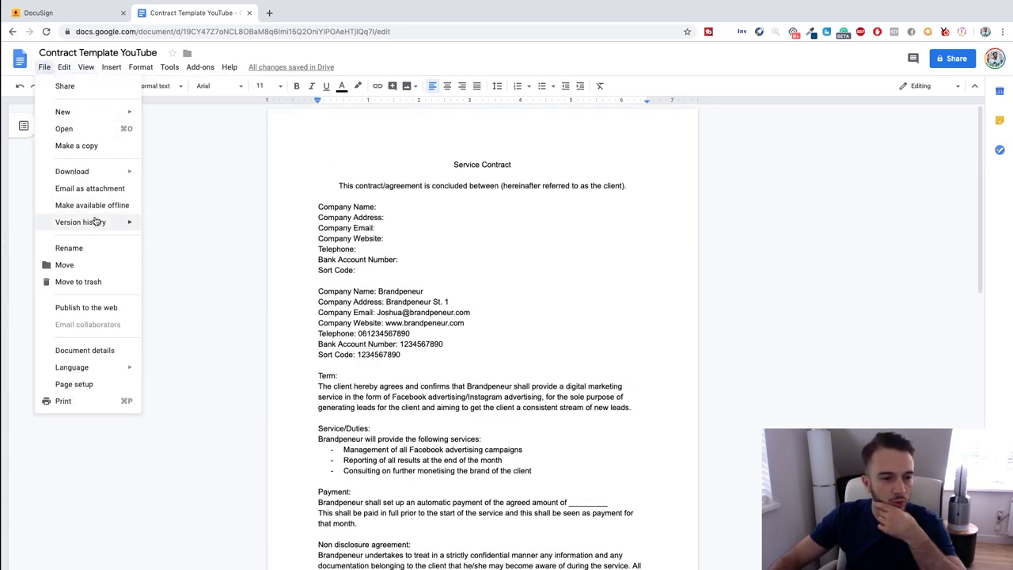
pyautogui.moveTo(90, 170)
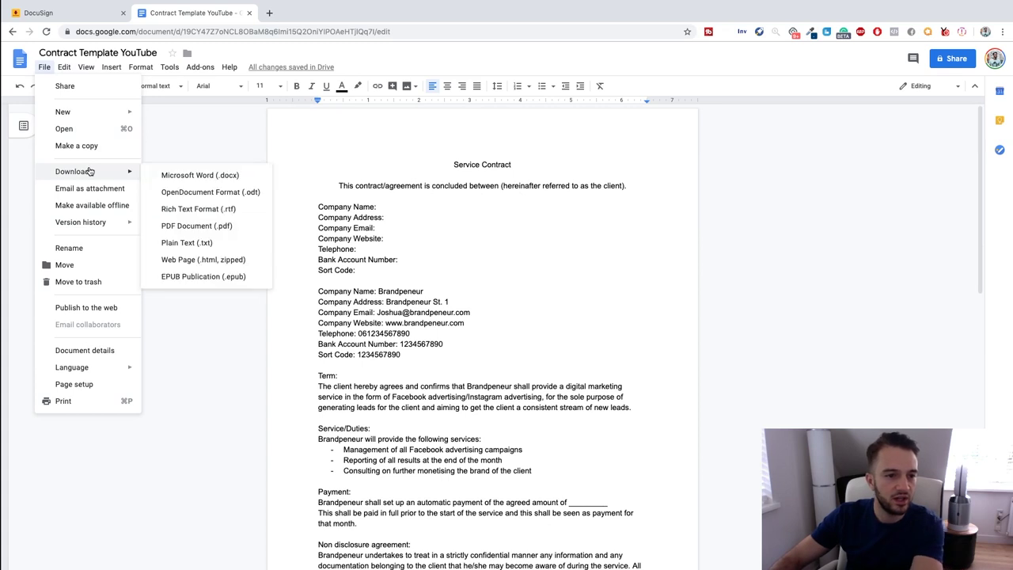
pyautogui.click(198, 227)
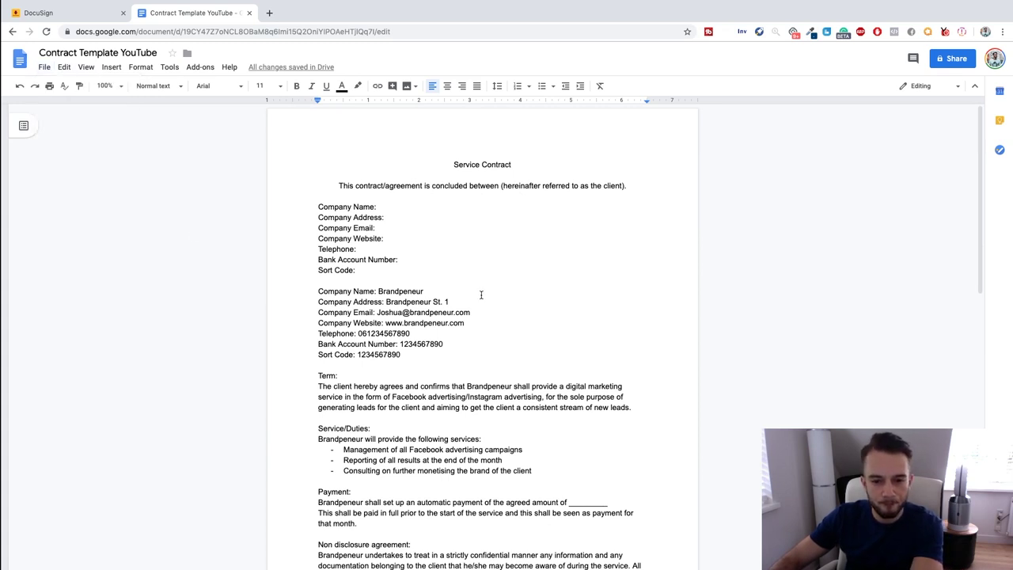
# Upload the downloaded Contract Template YouTube.pdf into a new DocuSign envelope.
pyautogui.click(71, 15)
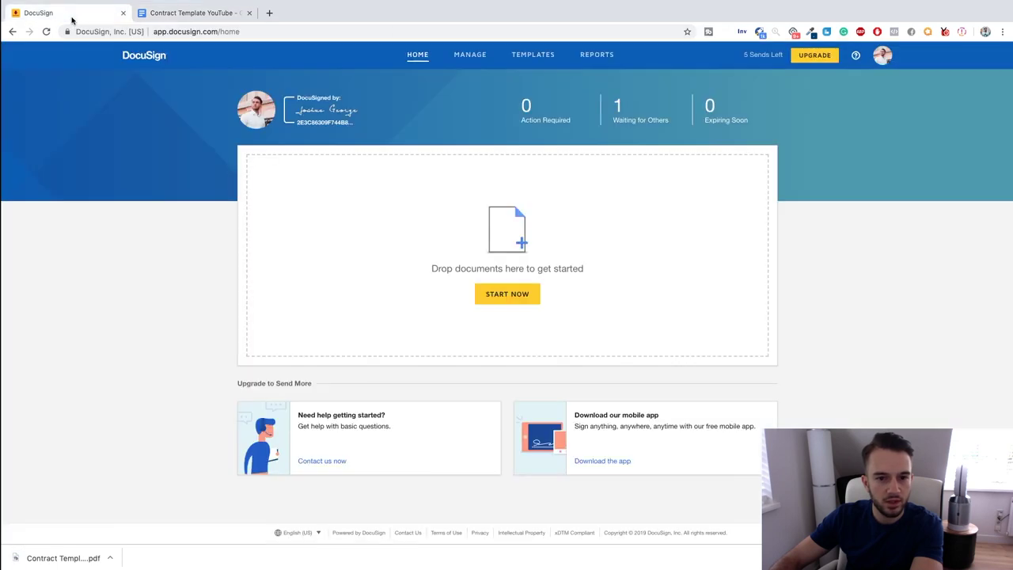
pyautogui.click(110, 558)
pyautogui.click(141, 545)
pyautogui.moveTo(141, 545); pyautogui.dragTo(1002, 202)
pyautogui.moveTo(759, 187); pyautogui.dragTo(507, 267)
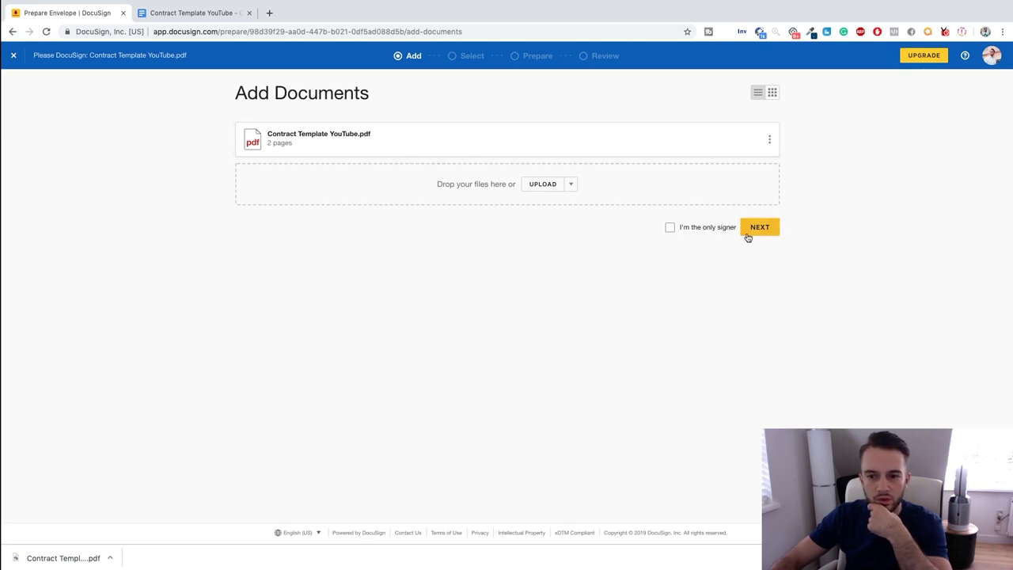
# Go to Add Recipients and choose the sender's own saved contact as first signer.
pyautogui.click(756, 228)
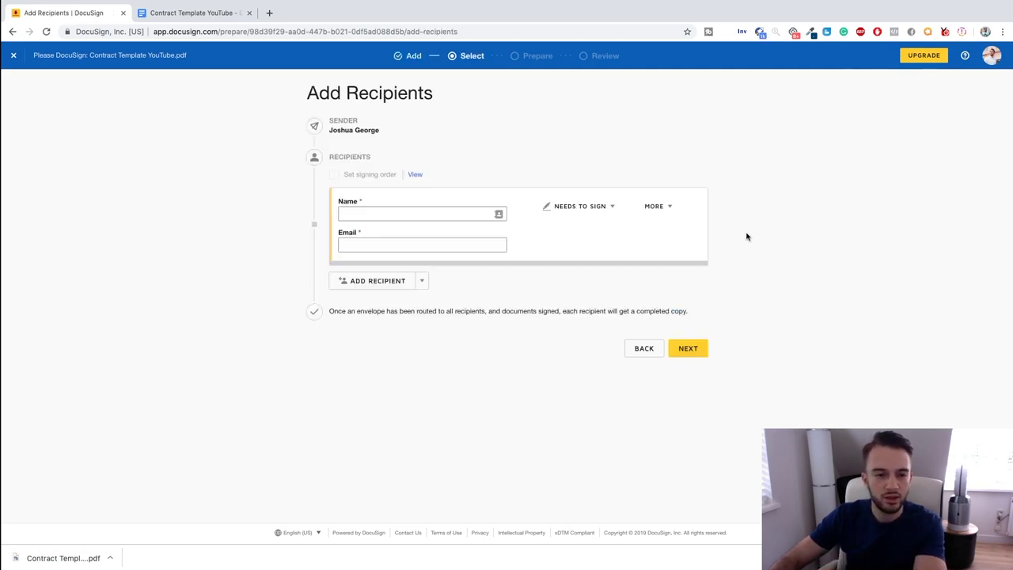
pyautogui.click(433, 216)
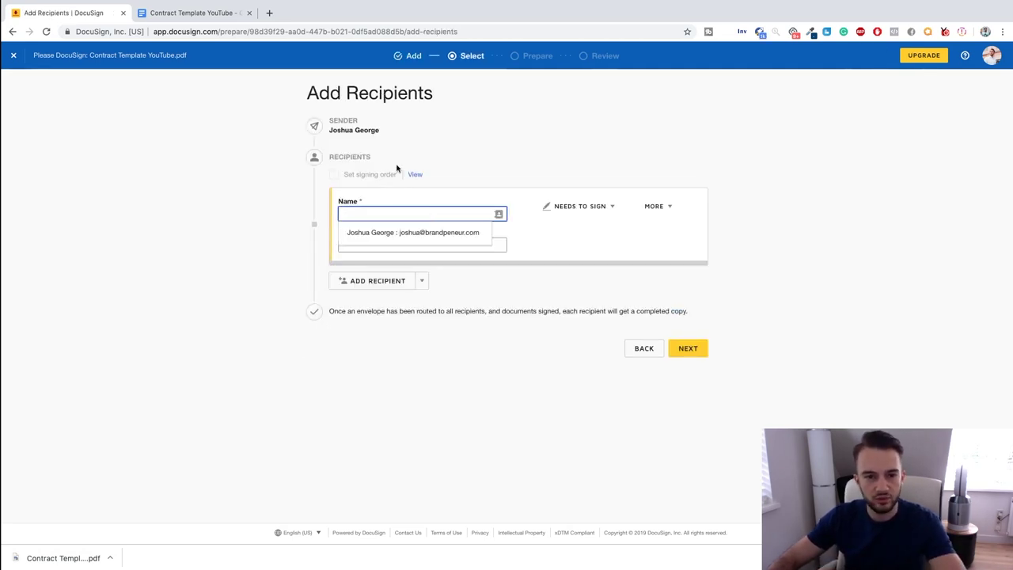
pyautogui.click(458, 232)
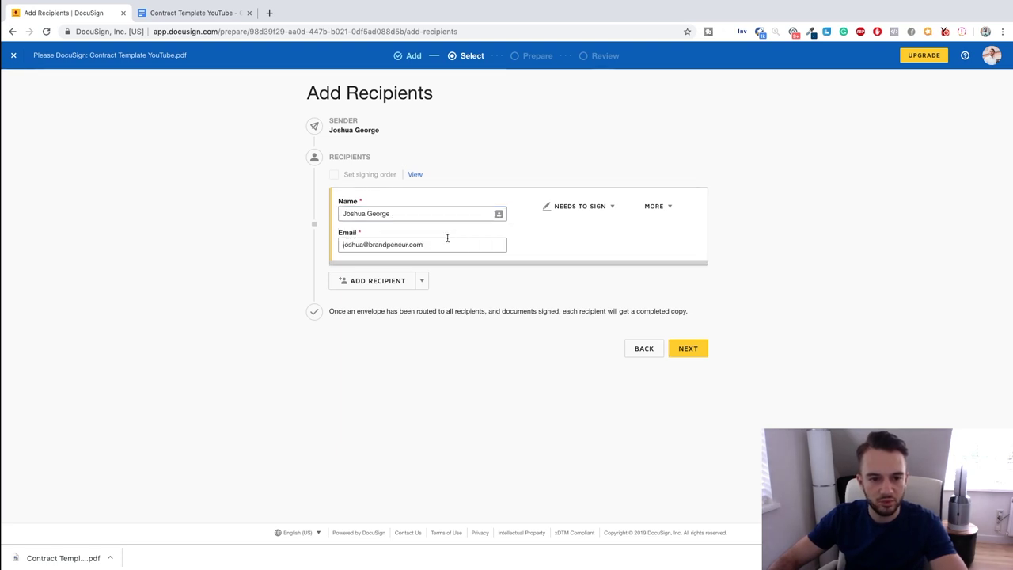
# Add a second signer, entering the recipient's full name and e-mail address.
pyautogui.click(378, 283)
pyautogui.click(412, 297)
pyautogui.click(498, 327)
pyautogui.click(470, 299)
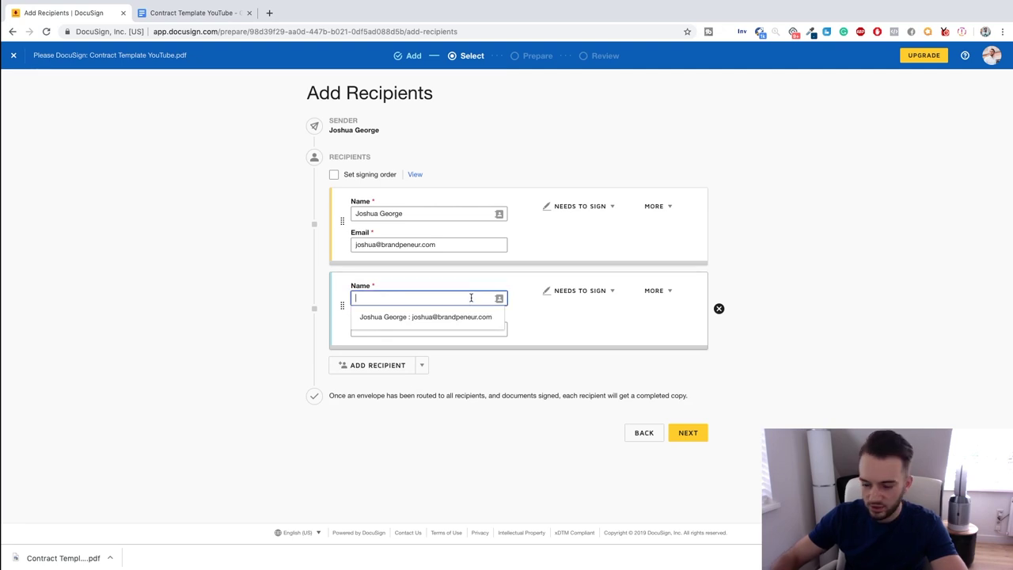
pyautogui.write('Elon Muskc')
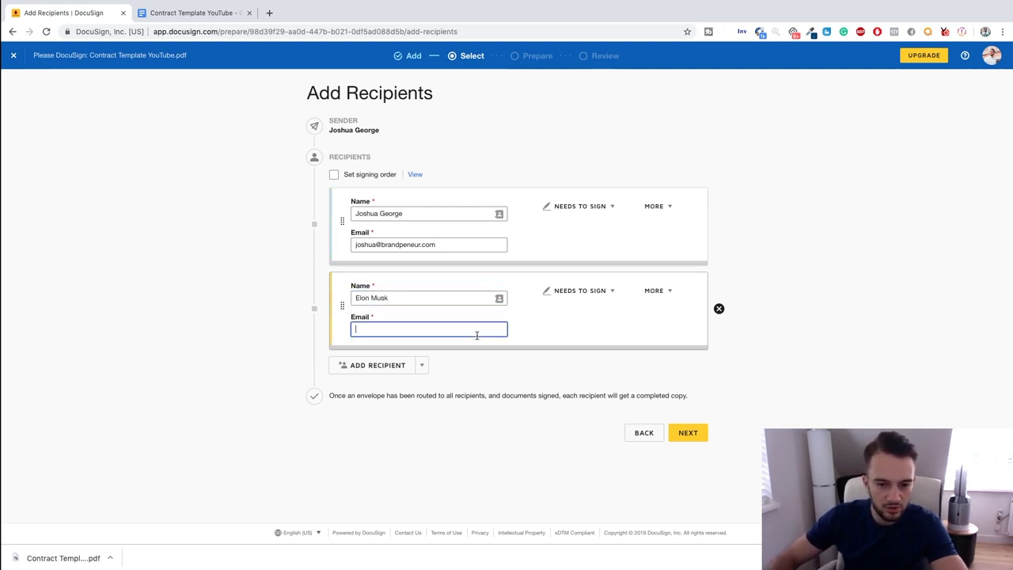
pyautogui.click(477, 327)
pyautogui.click(491, 445)
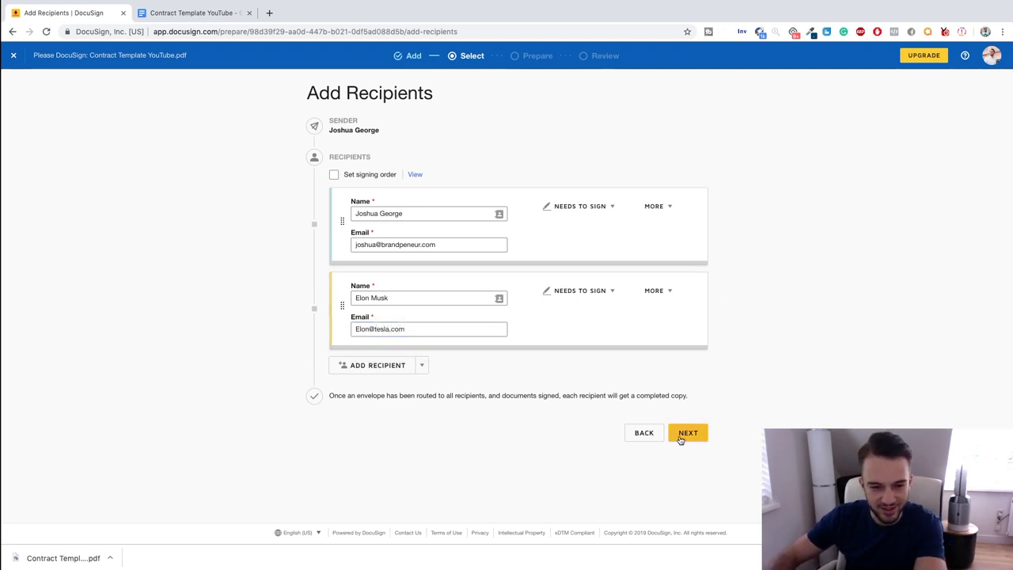
# Assign new fields to the second signer and place a shortened Text field after Company Name.
pyautogui.click(681, 440)
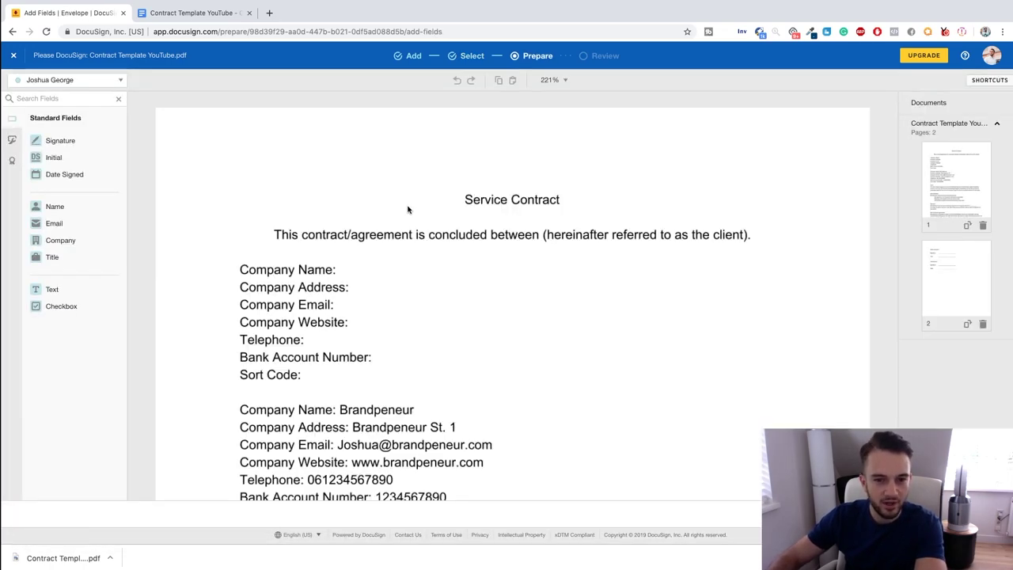
pyautogui.scroll(-1, 410, 215)
pyautogui.scroll(-5, 307, 256)
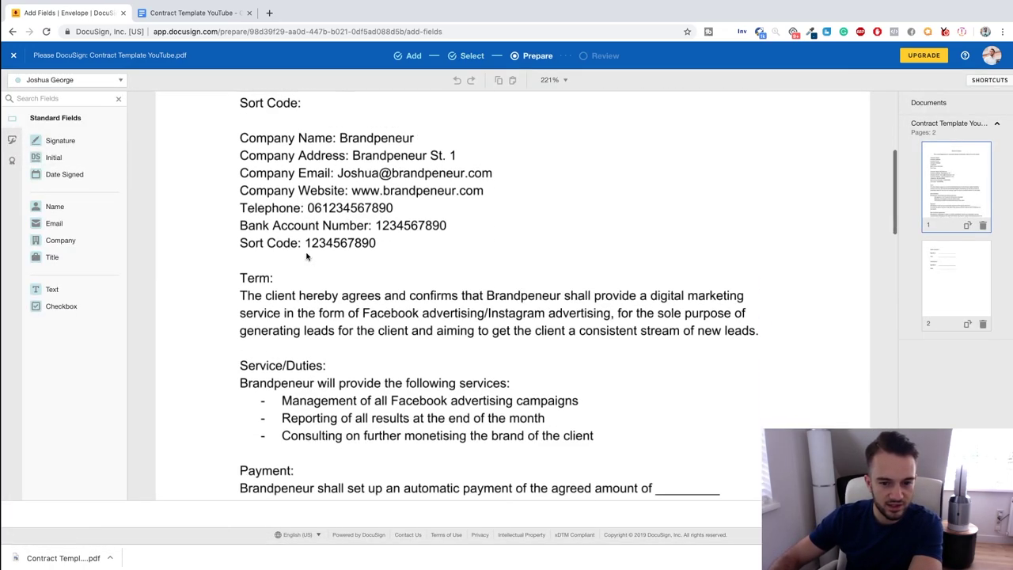
pyautogui.scroll(-10, 308, 256)
pyautogui.scroll(15, 307, 256)
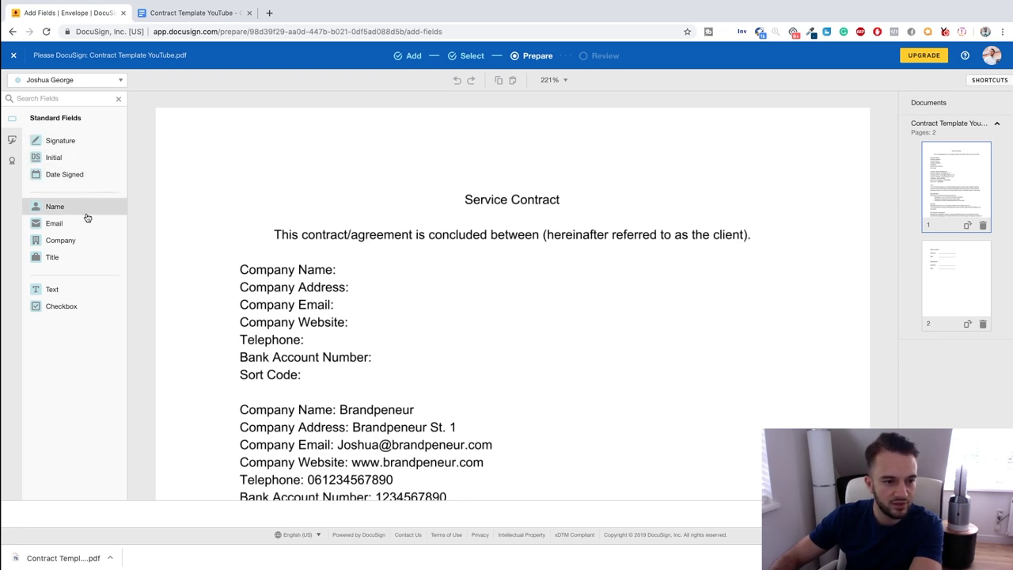
pyautogui.click(50, 290)
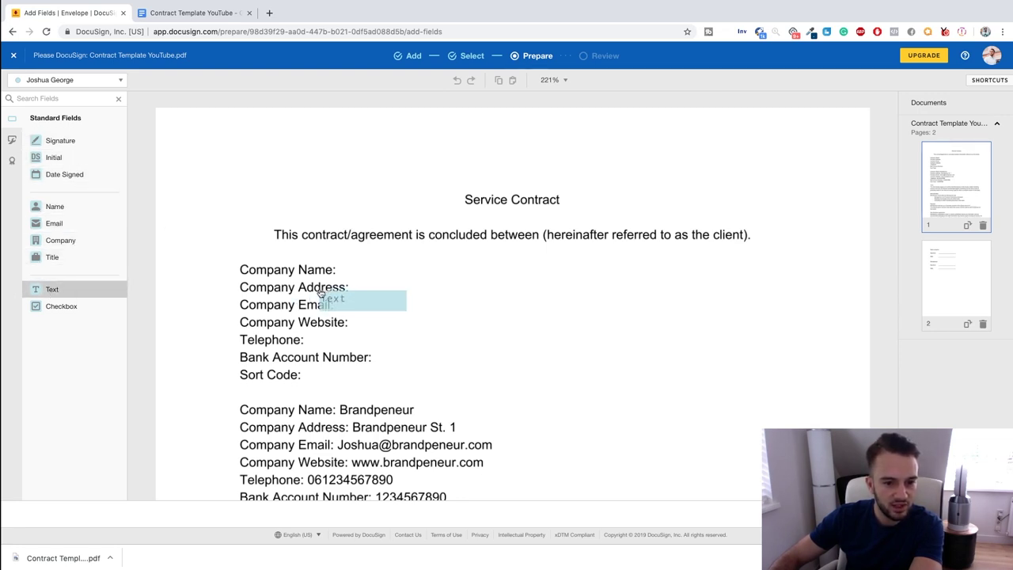
pyautogui.click(111, 80)
pyautogui.click(57, 116)
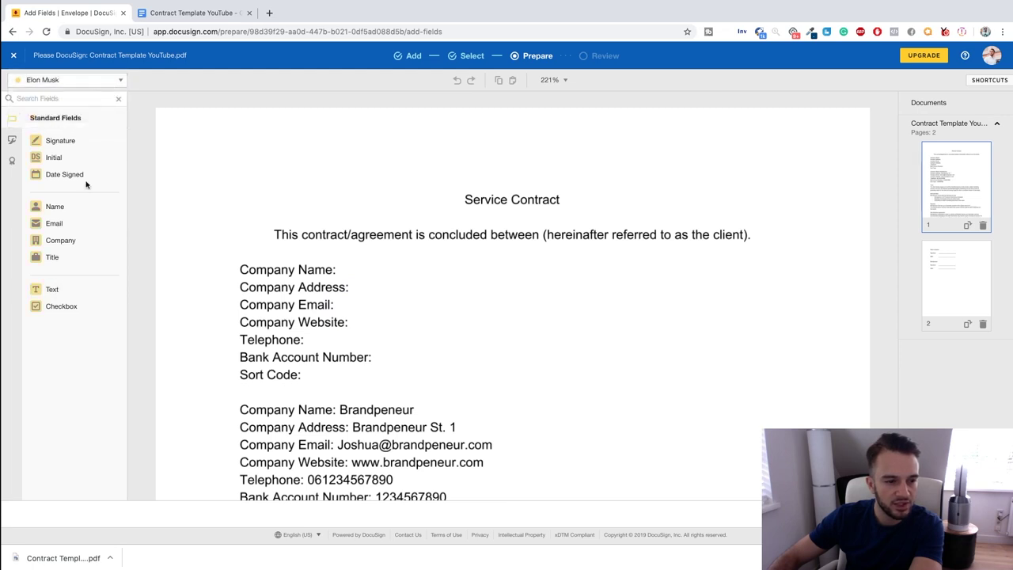
pyautogui.click(50, 289)
pyautogui.click(342, 261)
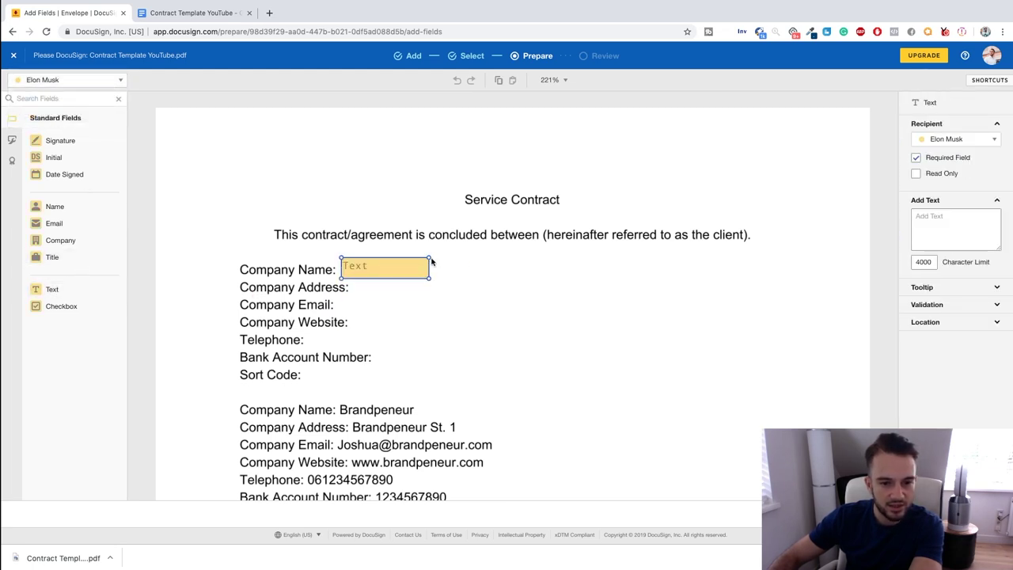
pyautogui.moveTo(432, 261); pyautogui.dragTo(430, 266)
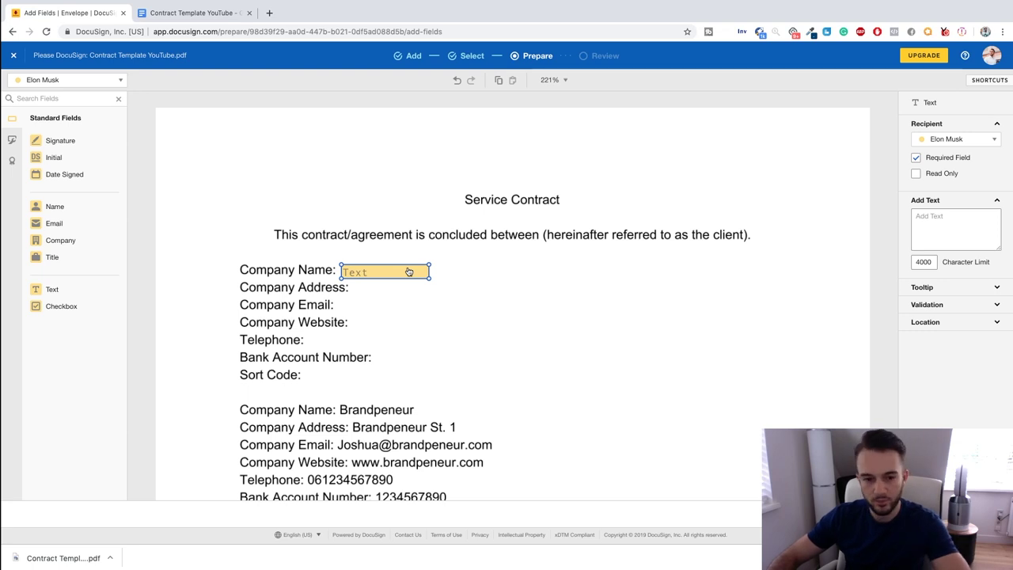
# Copy that text box and paste aligned copies beside each remaining line down to Sort Code.
pyautogui.hotkey('ctrl', 'c')
pyautogui.hotkey('ctrl', 'v')
pyautogui.hotkey('ctrl', 'v')
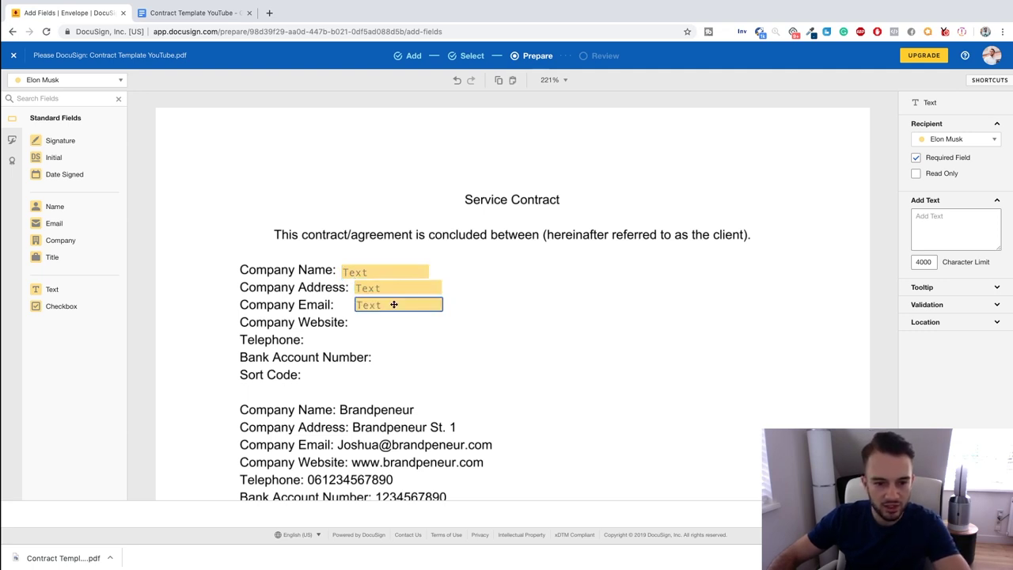
pyautogui.moveTo(393, 305); pyautogui.dragTo(333, 341)
pyautogui.hotkey('ctrl', 'v')
pyautogui.hotkey('ctrl', 'v')
pyautogui.hotkey('ctrl', 'v')
pyautogui.moveTo(440, 352); pyautogui.dragTo(332, 373)
pyautogui.hotkey('ctrl', 'v')
pyautogui.scroll(-10, 516, 368)
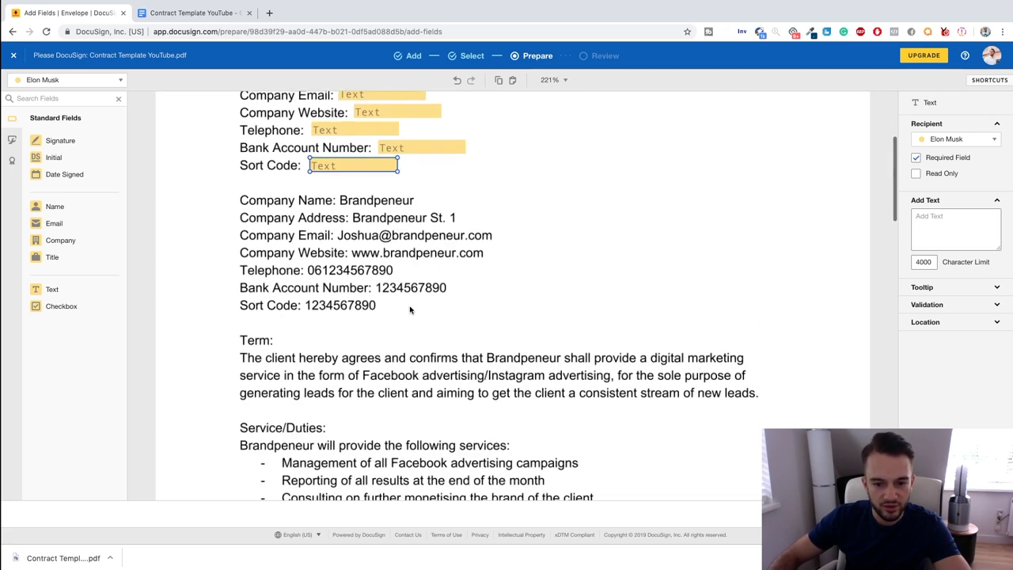
# As the sender, place a narrowed Text box in the blank after 'agreed amount of'.
pyautogui.scroll(-1, 449, 241)
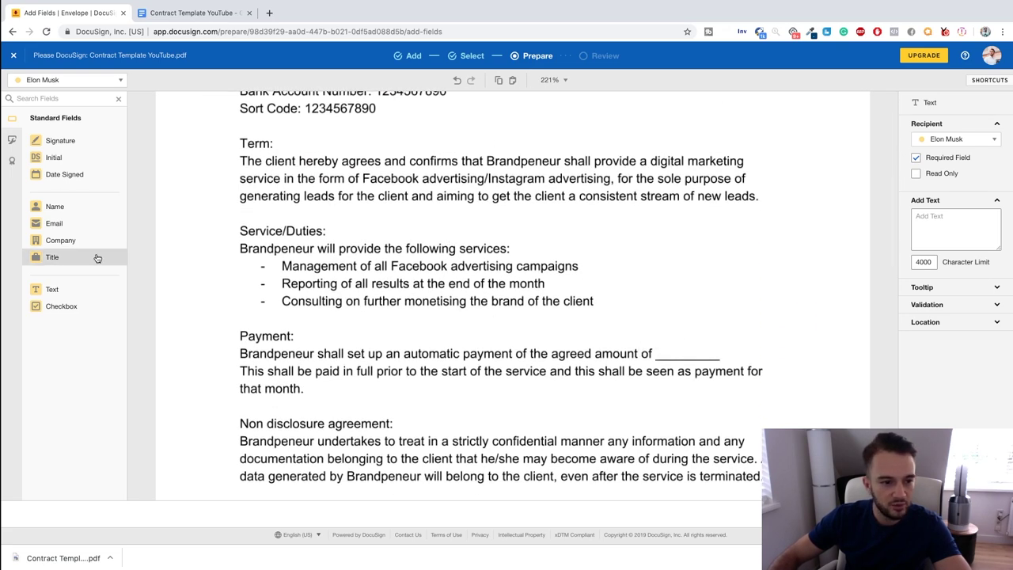
pyautogui.click(47, 80)
pyautogui.click(62, 101)
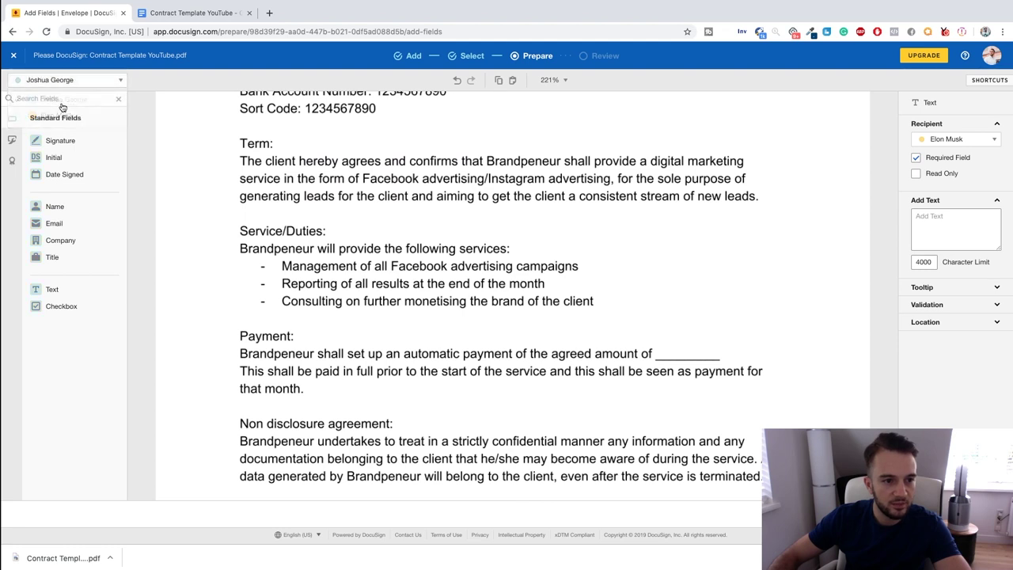
pyautogui.moveTo(46, 290); pyautogui.dragTo(662, 342)
pyautogui.moveTo(747, 343); pyautogui.dragTo(731, 343)
# Add the sender's Signature and Date Signed fields on Brandpeneur's signature and date lines.
pyautogui.scroll(-3, 633, 336)
pyautogui.scroll(4, 574, 330)
pyautogui.scroll(-15, 410, 177)
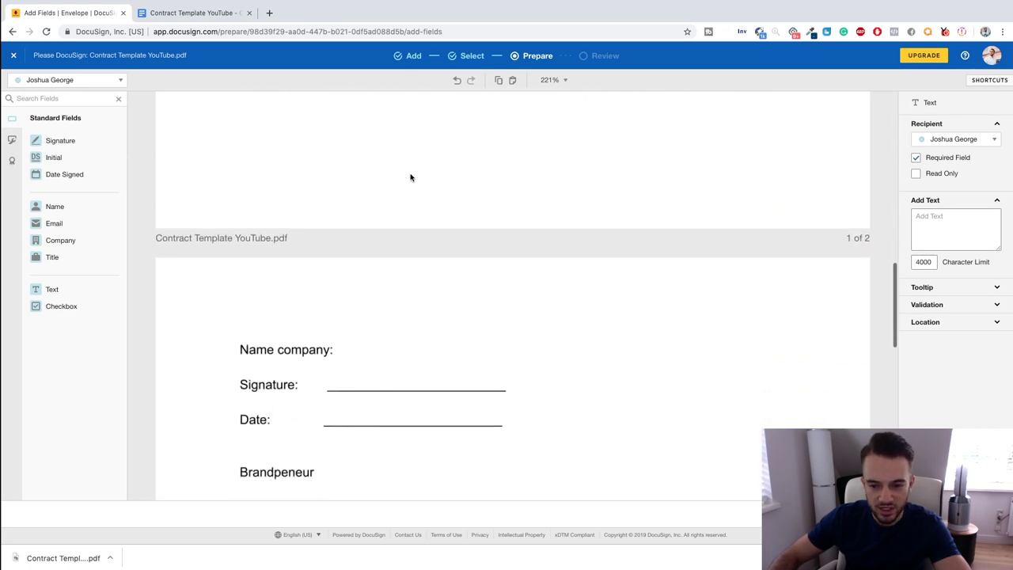
pyautogui.scroll(1, 680, 208)
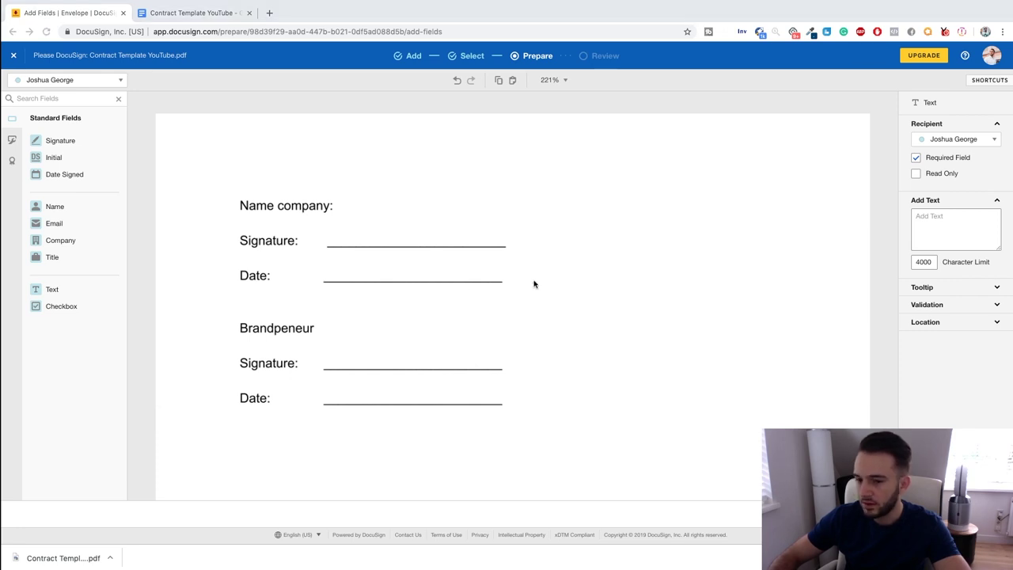
pyautogui.scroll(10, 436, 281)
pyautogui.scroll(-8, 436, 282)
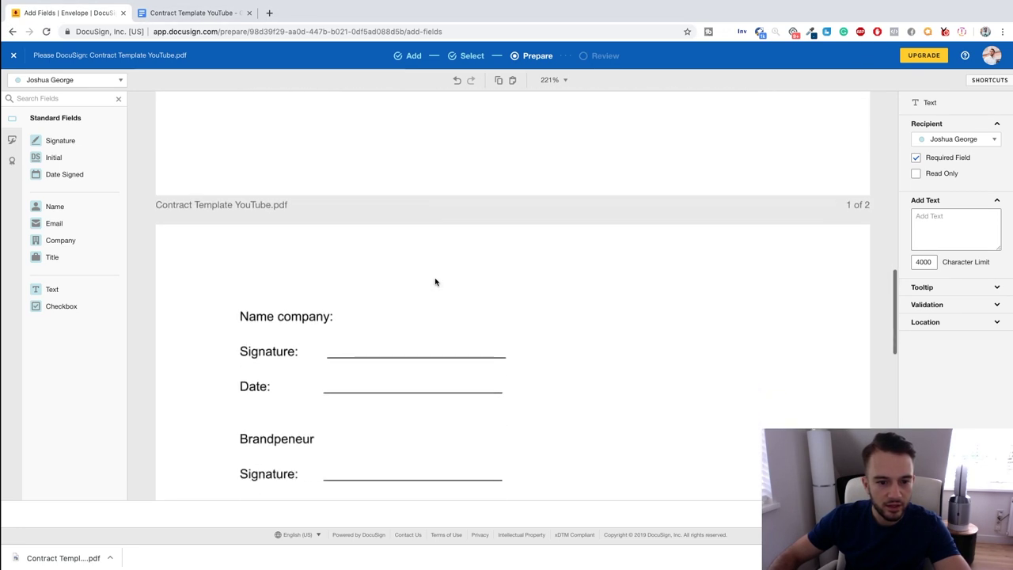
pyautogui.scroll(-3, 436, 281)
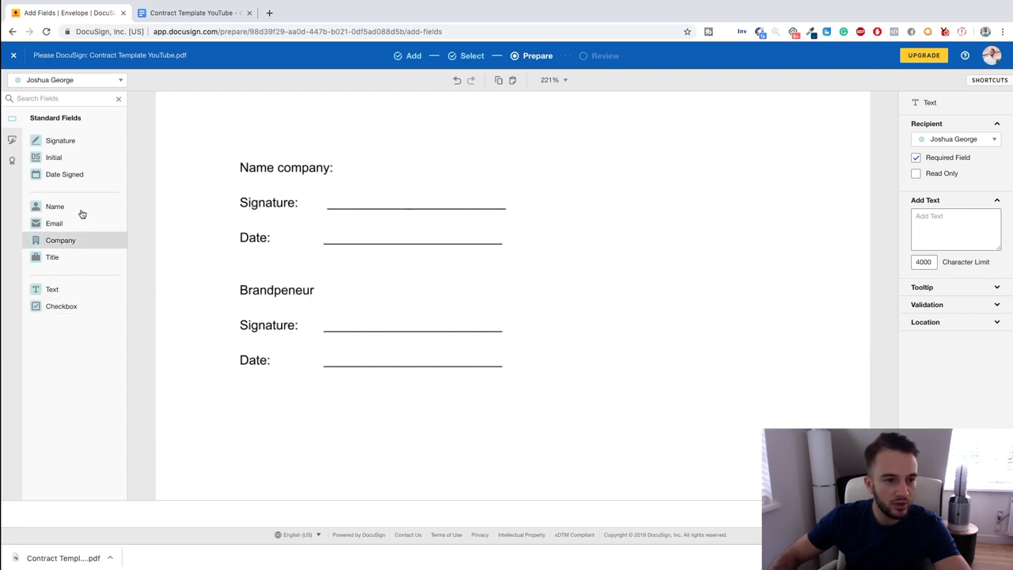
pyautogui.moveTo(63, 140); pyautogui.dragTo(375, 294)
pyautogui.moveTo(64, 174); pyautogui.dragTo(374, 346)
# For the second signer, place Signature beside Name company and Date Signed on the first Date line.
pyautogui.click(68, 80)
pyautogui.click(65, 113)
pyautogui.moveTo(80, 205); pyautogui.dragTo(51, 233)
pyautogui.moveTo(56, 140); pyautogui.dragTo(388, 170)
pyautogui.moveTo(93, 174); pyautogui.dragTo(388, 231)
pyautogui.scroll(-15, 481, 276)
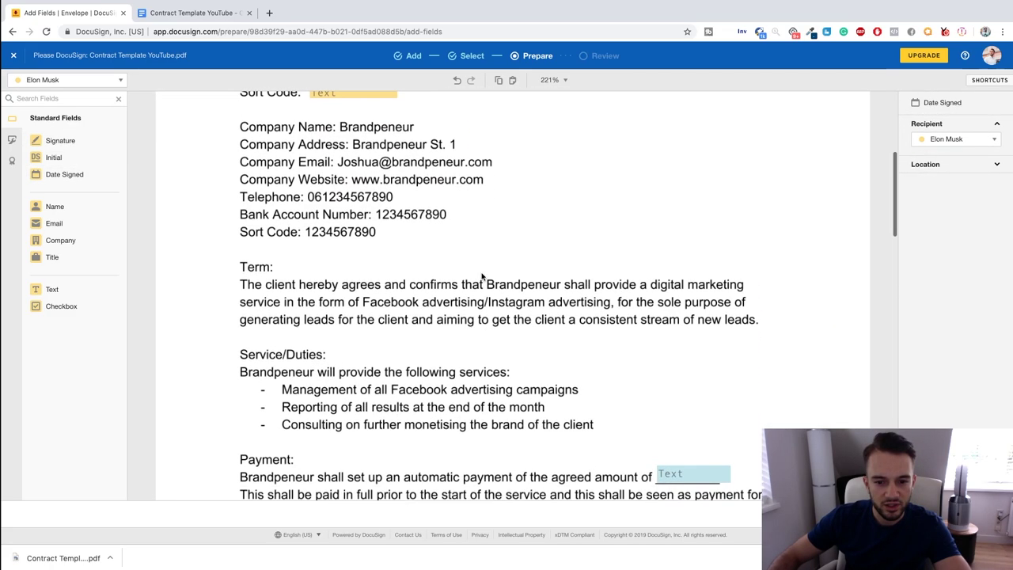
pyautogui.scroll(-15, 481, 276)
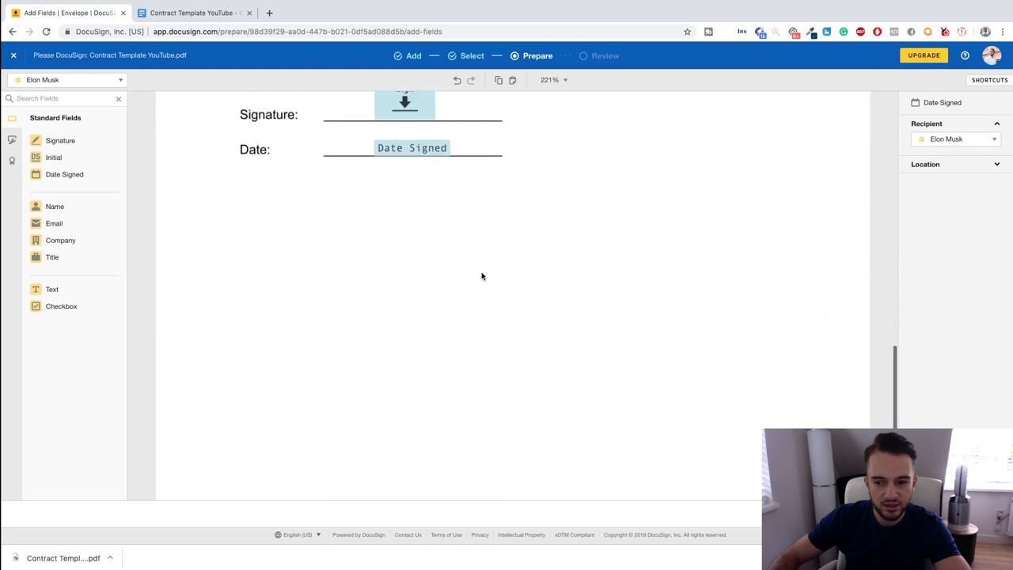
pyautogui.scroll(20, 481, 277)
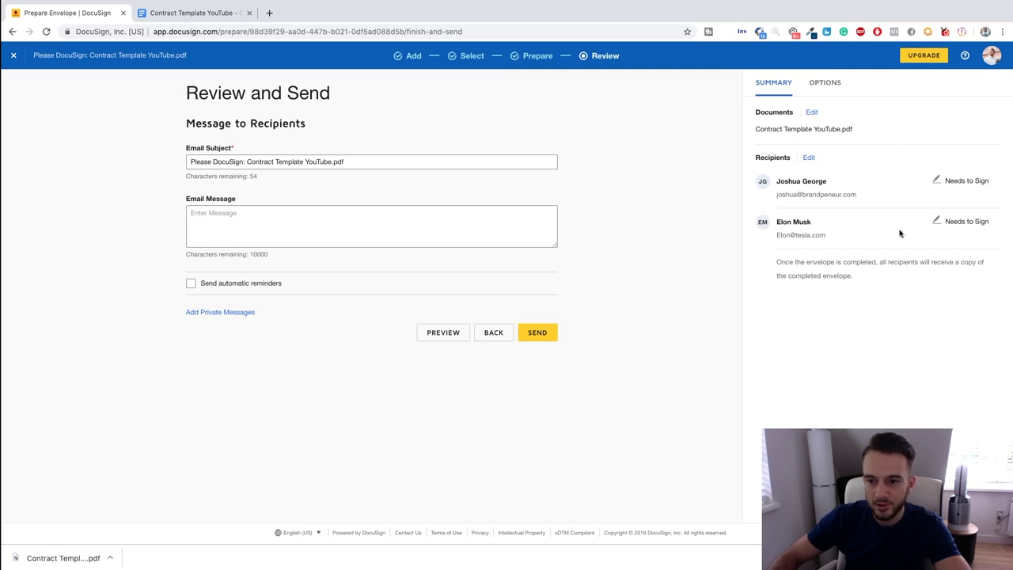
# Replace the second signer's e-mail with the new address and return to Review and Send.
pyautogui.click(809, 158)
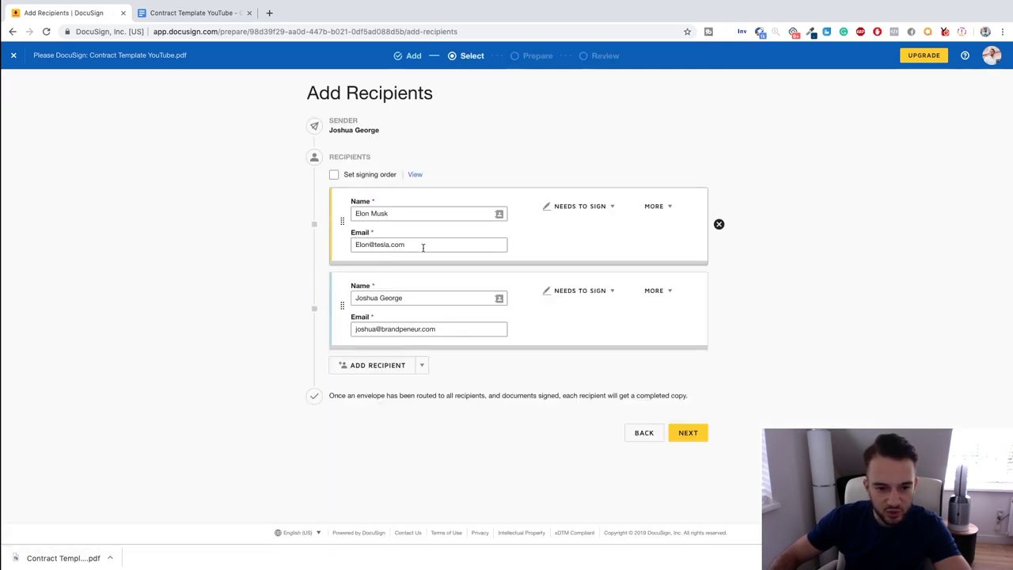
pyautogui.tripleClick(376, 247)
pyautogui.click(792, 323)
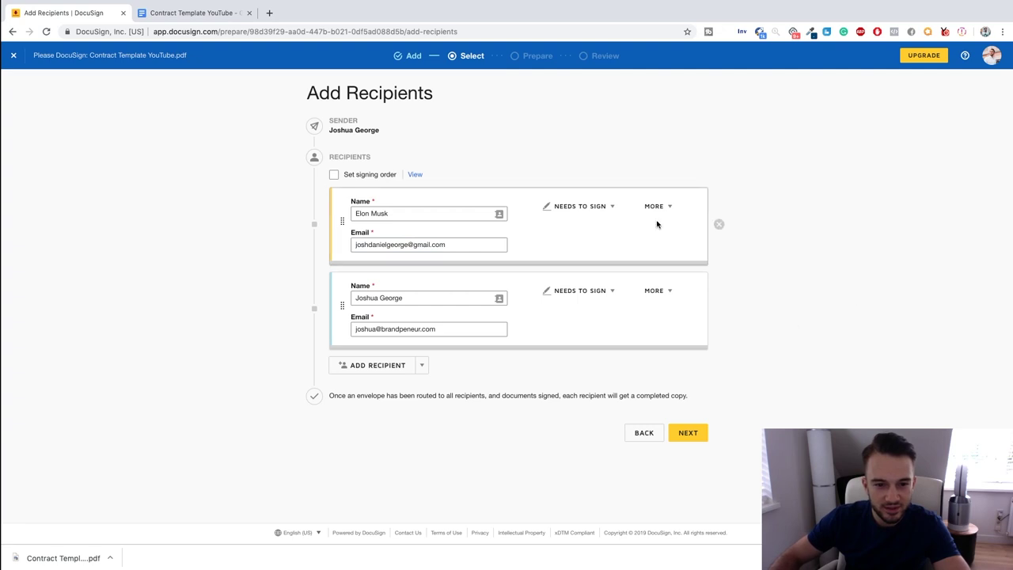
pyautogui.click(687, 437)
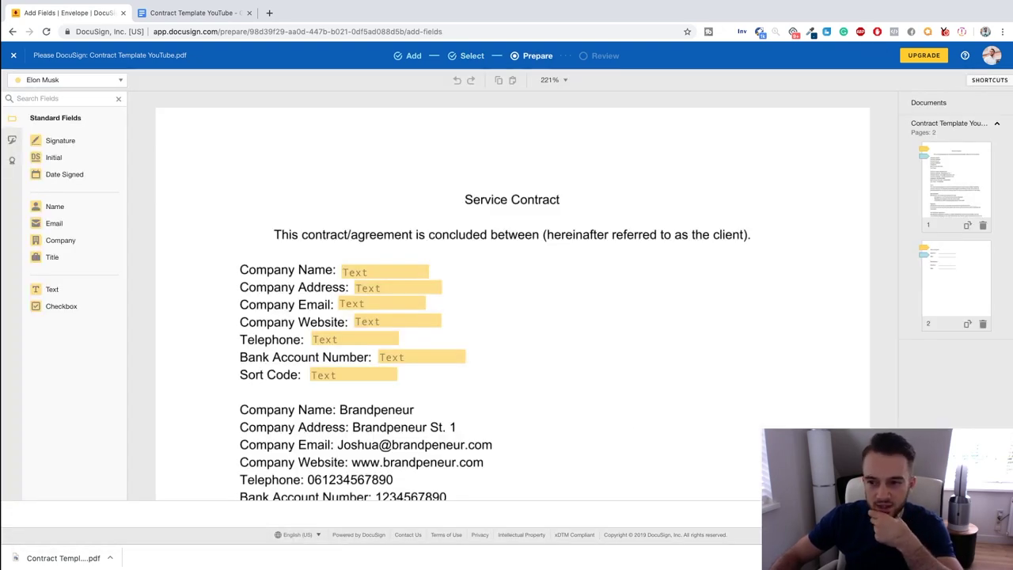
pyautogui.click(970, 513)
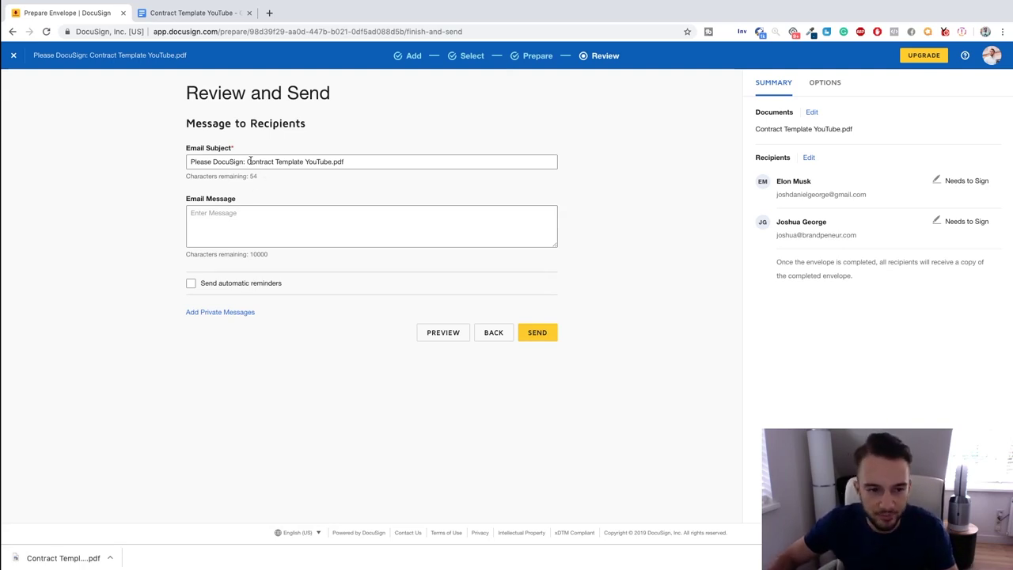
# Set the email subject to 'Please sign this virtual contract so we can get started.'.
pyautogui.moveTo(375, 164); pyautogui.dragTo(212, 155)
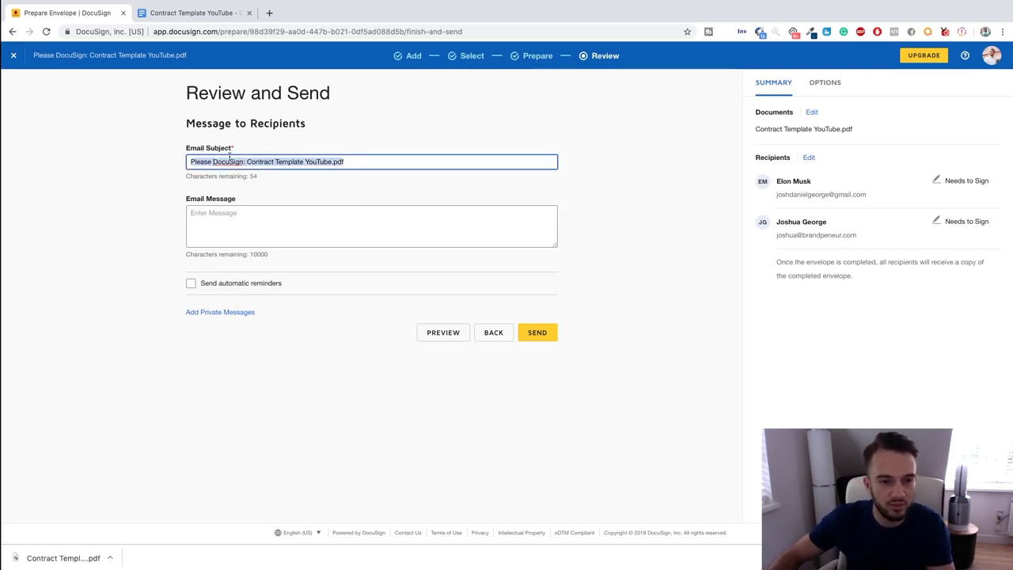
pyautogui.click(169, 176)
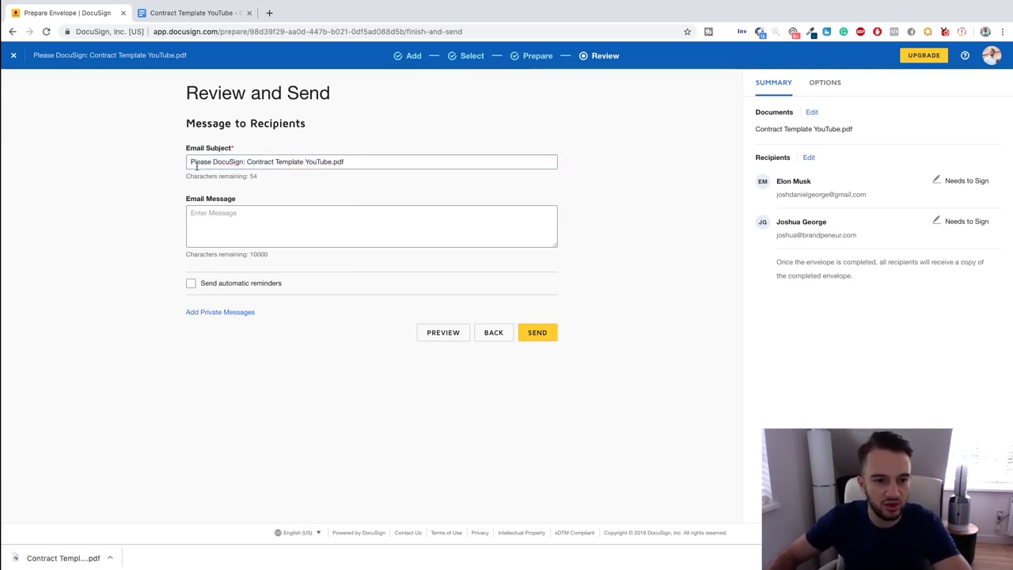
pyautogui.moveTo(352, 161); pyautogui.dragTo(181, 149)
pyautogui.write('Plese')
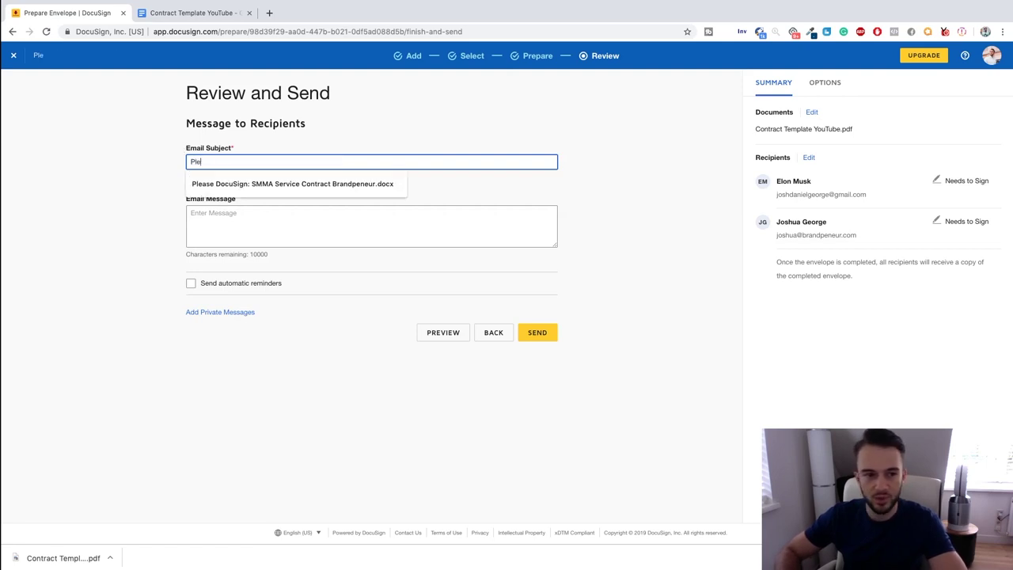
pyautogui.press('BackSpace')
pyautogui.press('BackSpace')
pyautogui.write('ase')
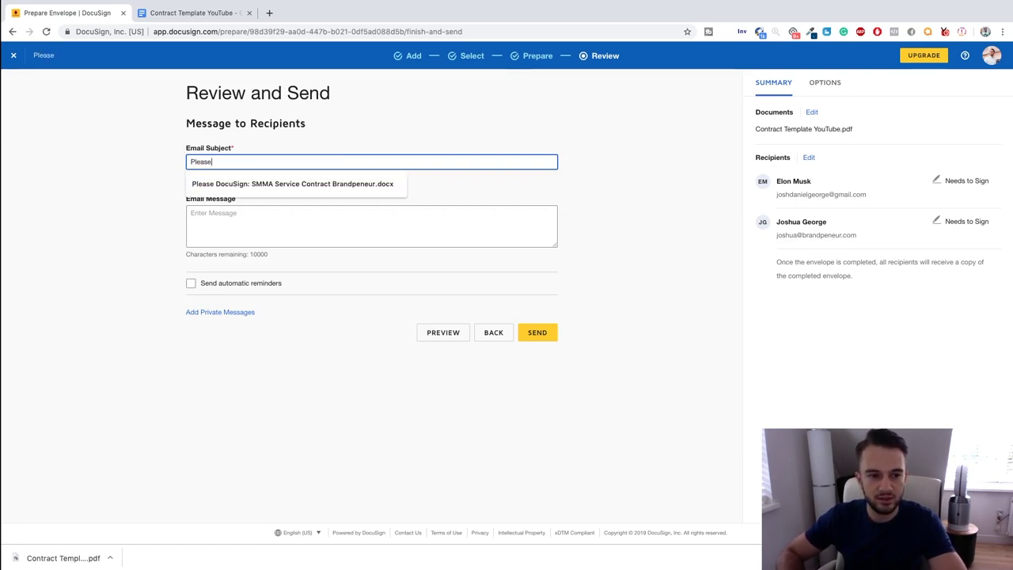
pyautogui.write(' sign thi')
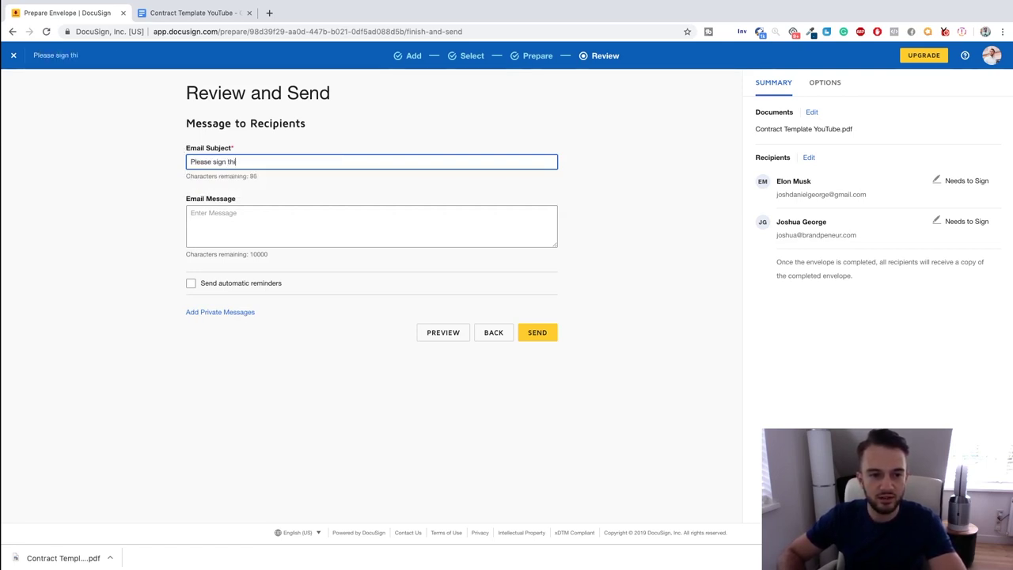
pyautogui.write('s vieruta')
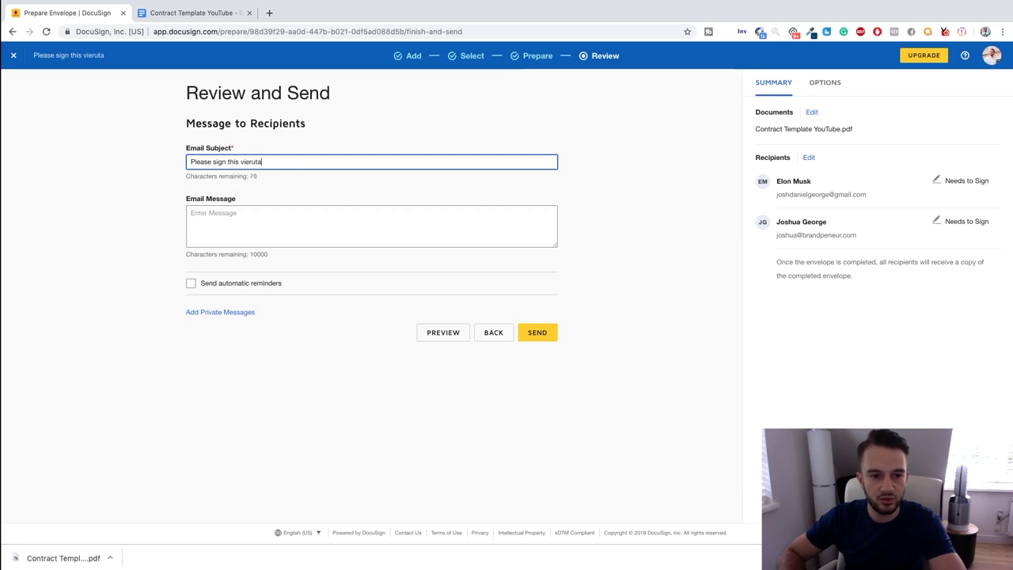
pyautogui.write(' contract so we can get')
pyautogui.press('BackSpace')
pyautogui.press('BackSpace')
pyautogui.write('ted.')
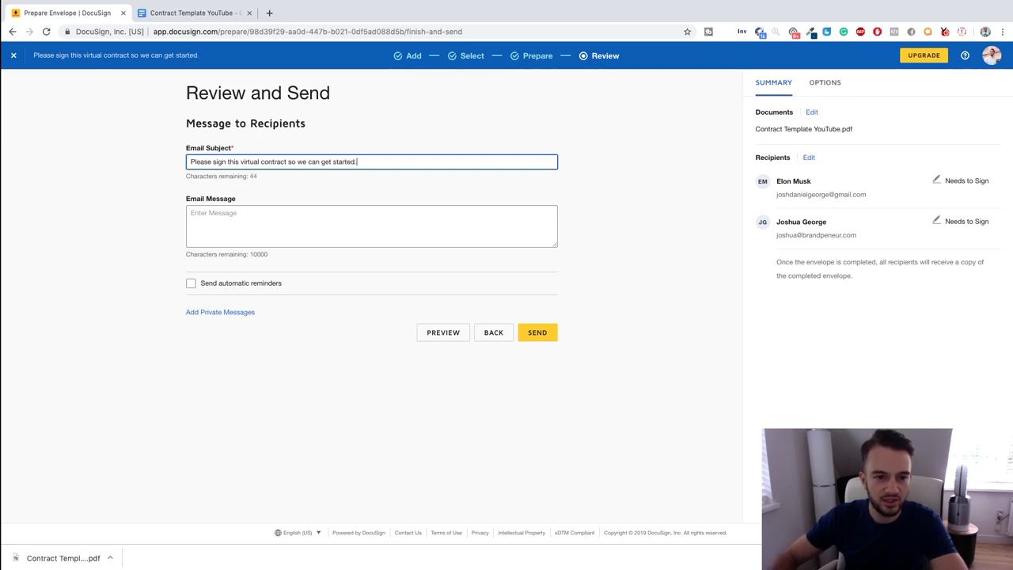
# Write a message greeting the client about the contract, signed with the sender's name and Brandpeneur, and send it.
pyautogui.click(273, 244)
pyautogui.write('Hi')
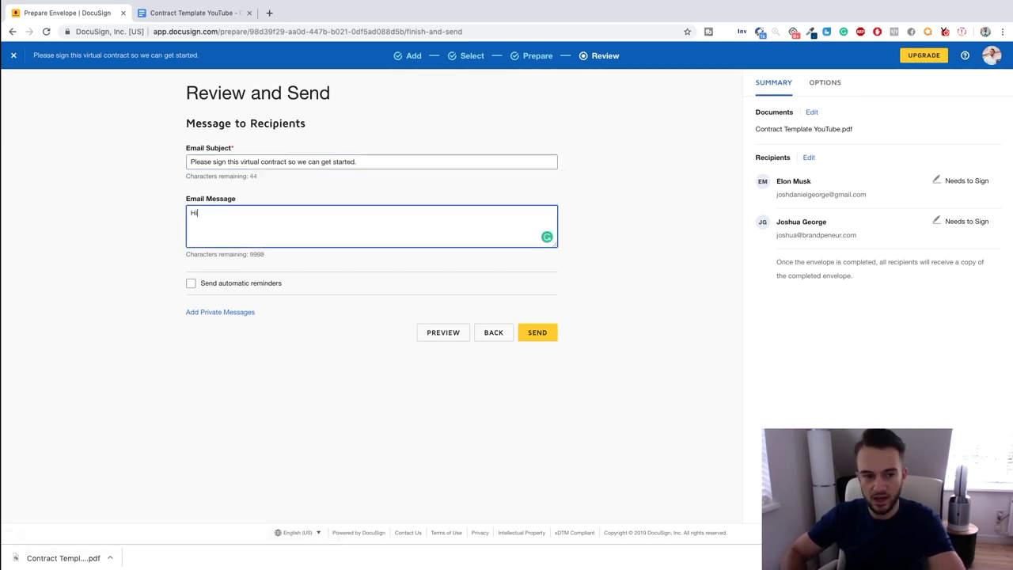
pyautogui.write(' Elon,')
pyautogui.press('Return')
pyautogui.press('Return')
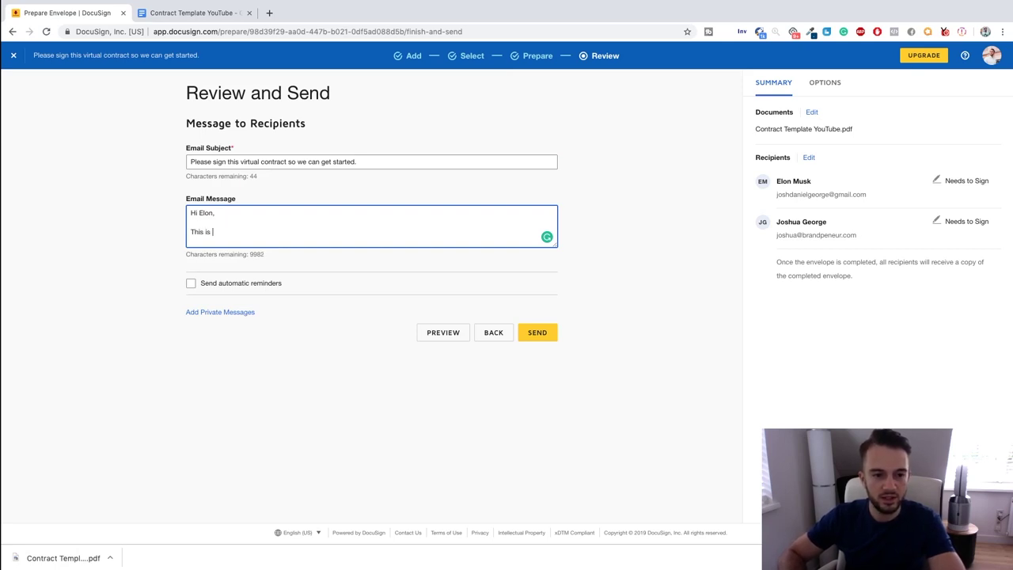
pyautogui.write('This is the contract we')
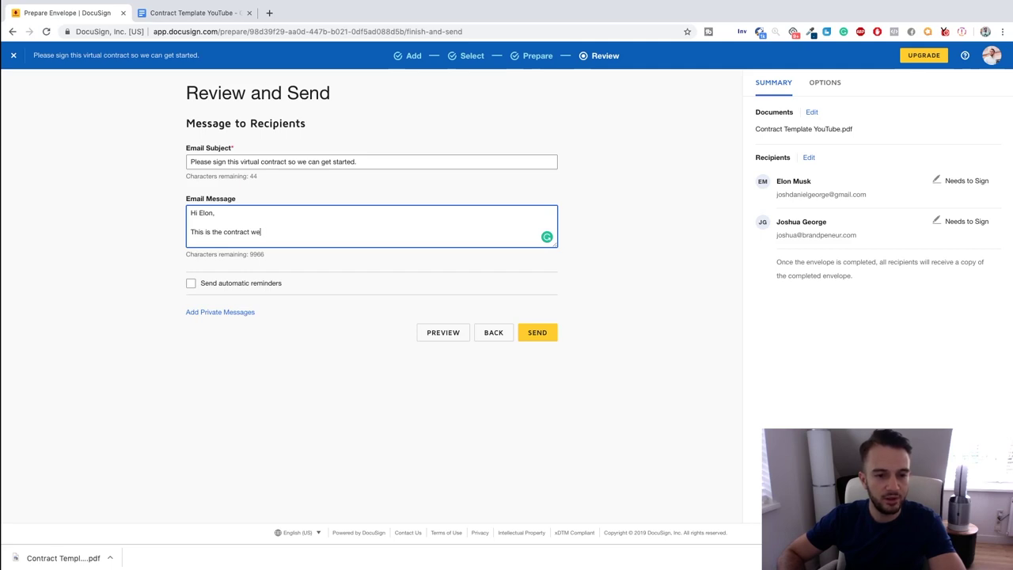
pyautogui.write(' would like you to sign.')
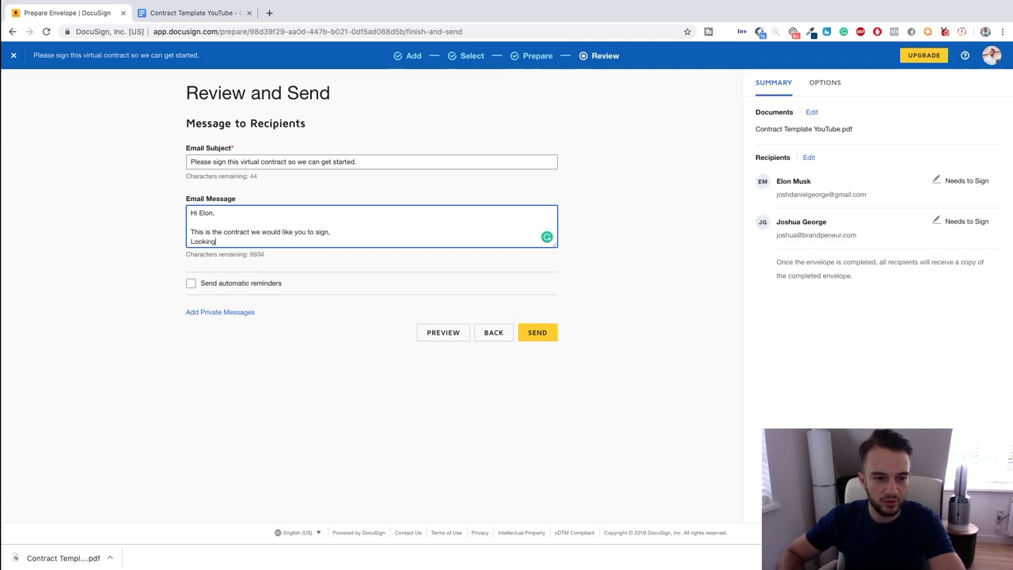
pyautogui.write('d to getting started.')
pyautogui.press('Return')
pyautogui.press('Return')
pyautogui.write('With kind r')
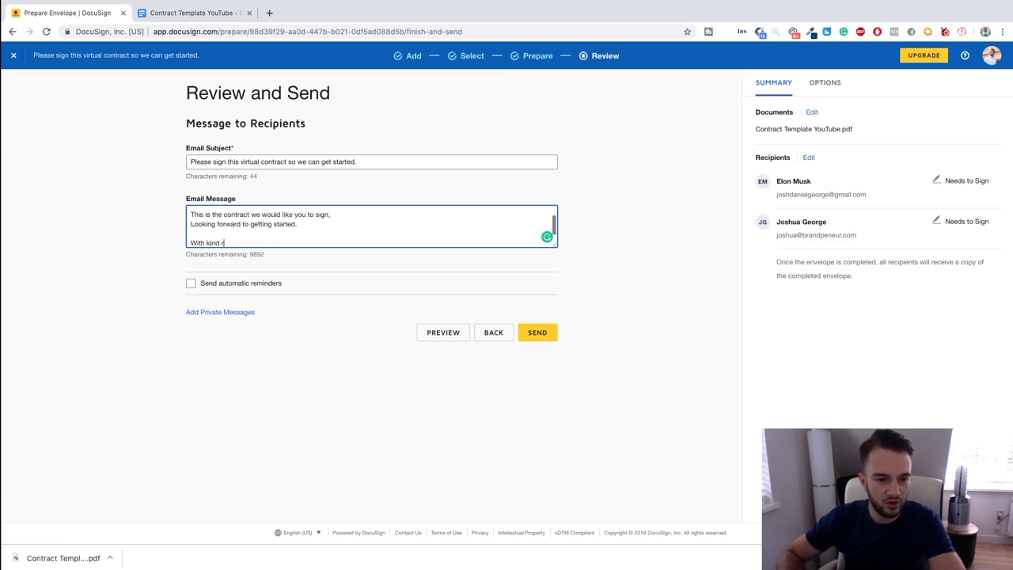
pyautogui.write('egards,')
pyautogui.press('Return')
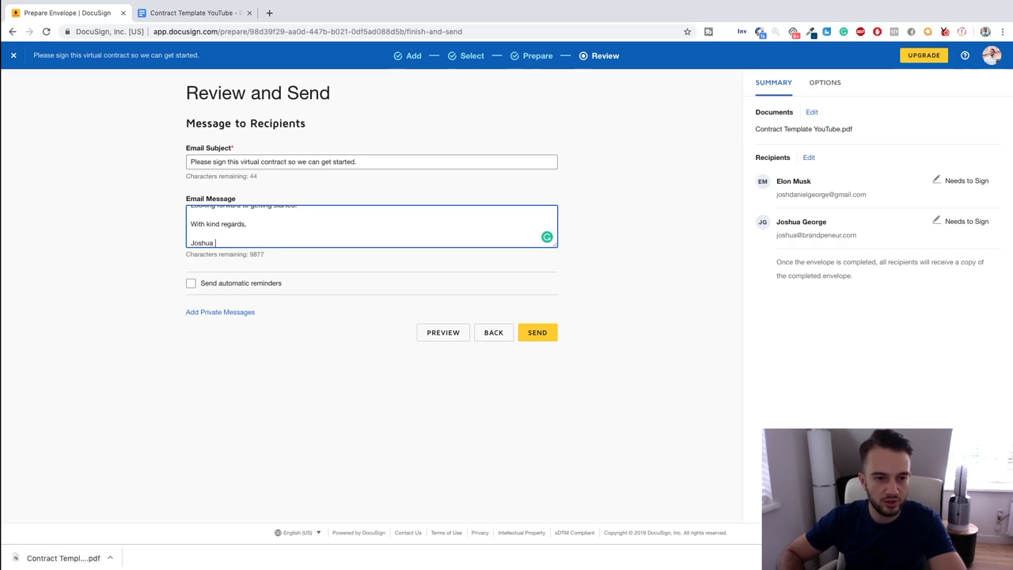
pyautogui.write('Joshua George')
pyautogui.press('Return')
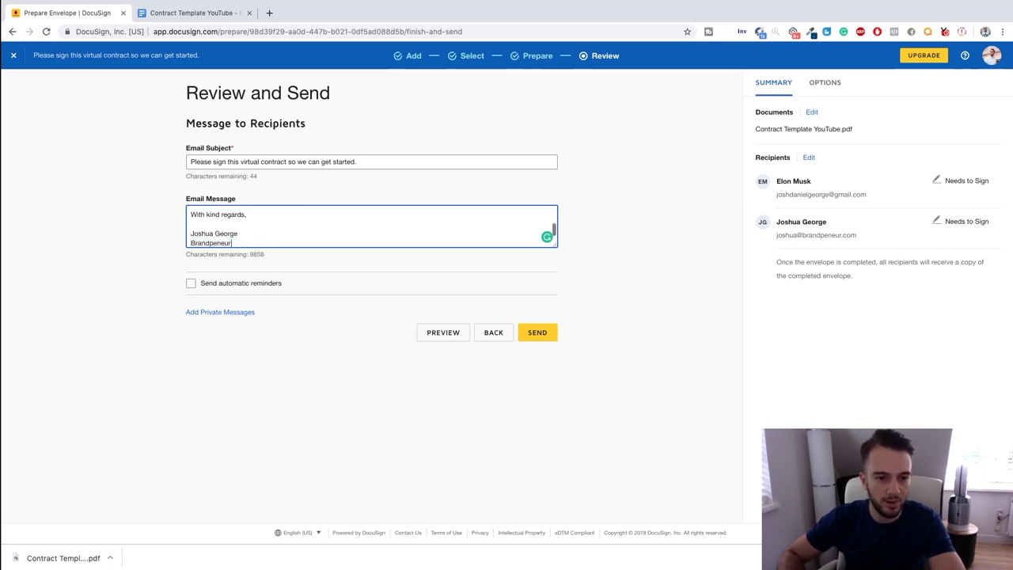
pyautogui.write('Brandpeneur')
pyautogui.click(534, 333)
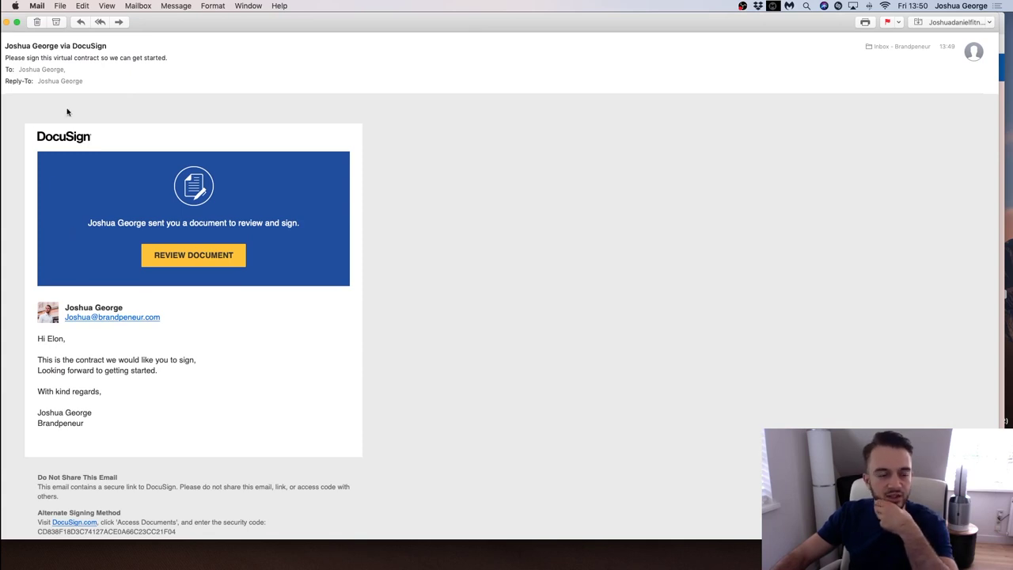
# Open the Service Contract signing page via REVIEW DOCUMENT in the DocuSign request e-mail.
pyautogui.click(180, 268)
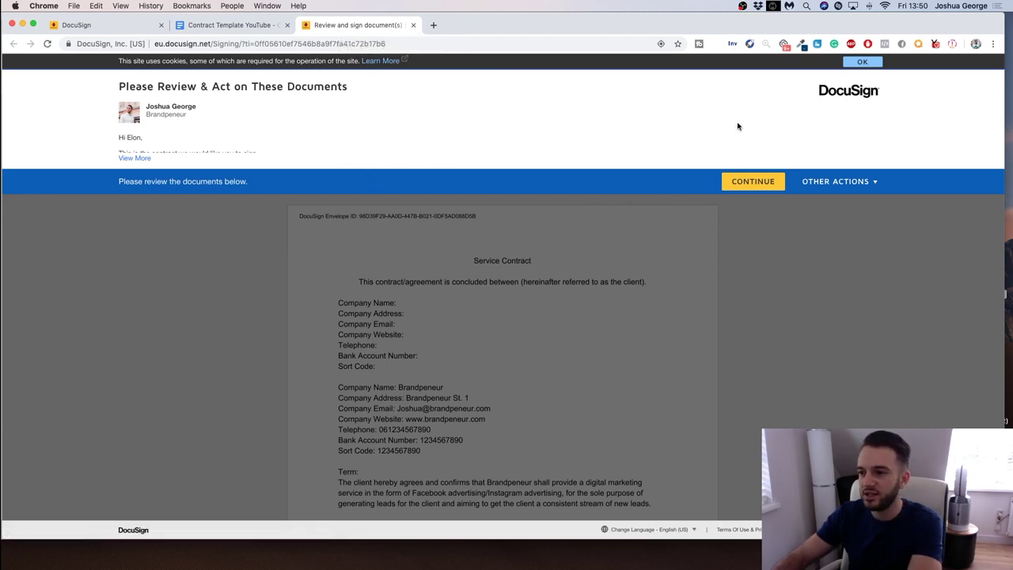
# Reopen the signing tab, accept the electronic records consent, and select the client's Company Name field.
pyautogui.click(413, 26)
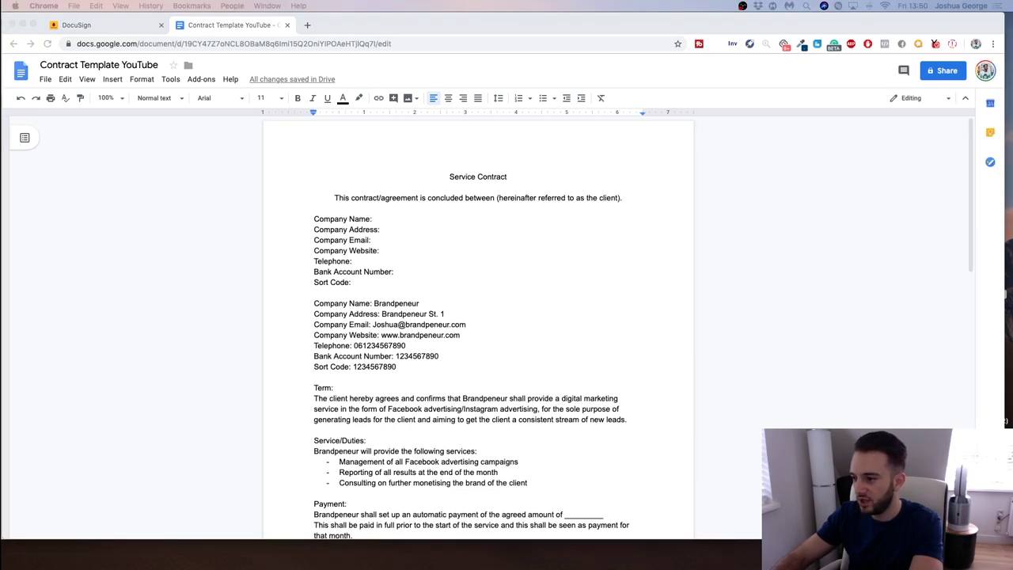
pyautogui.press('super+shift+t')
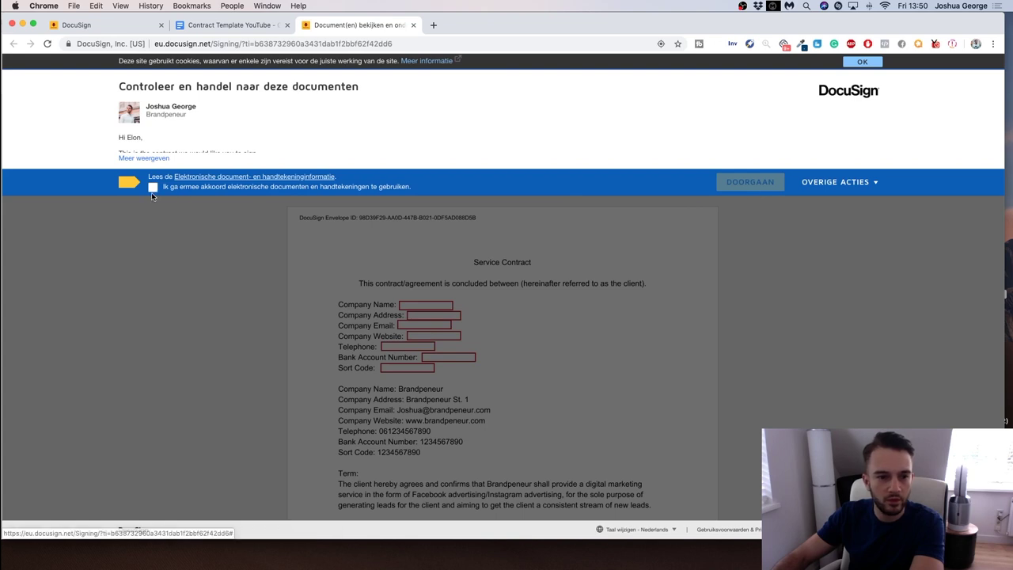
pyautogui.click(163, 190)
pyautogui.click(744, 183)
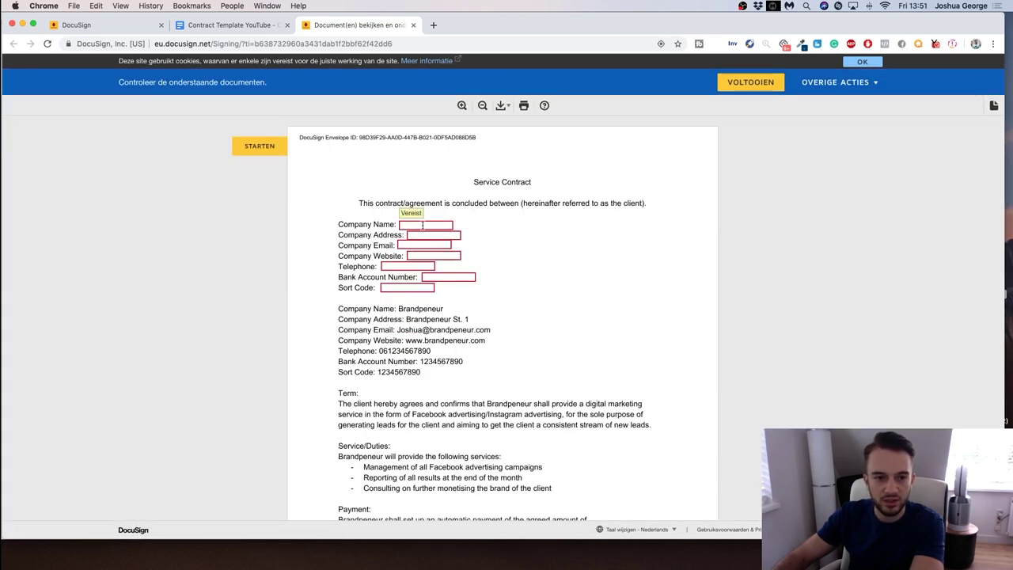
pyautogui.click(422, 225)
pyautogui.scroll(-15, 423, 227)
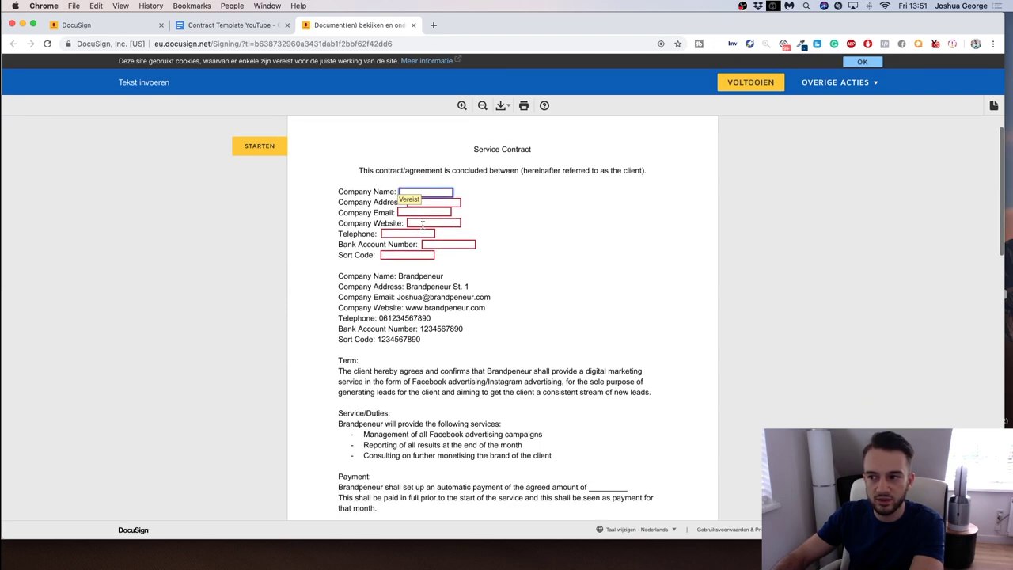
pyautogui.scroll(15, 423, 229)
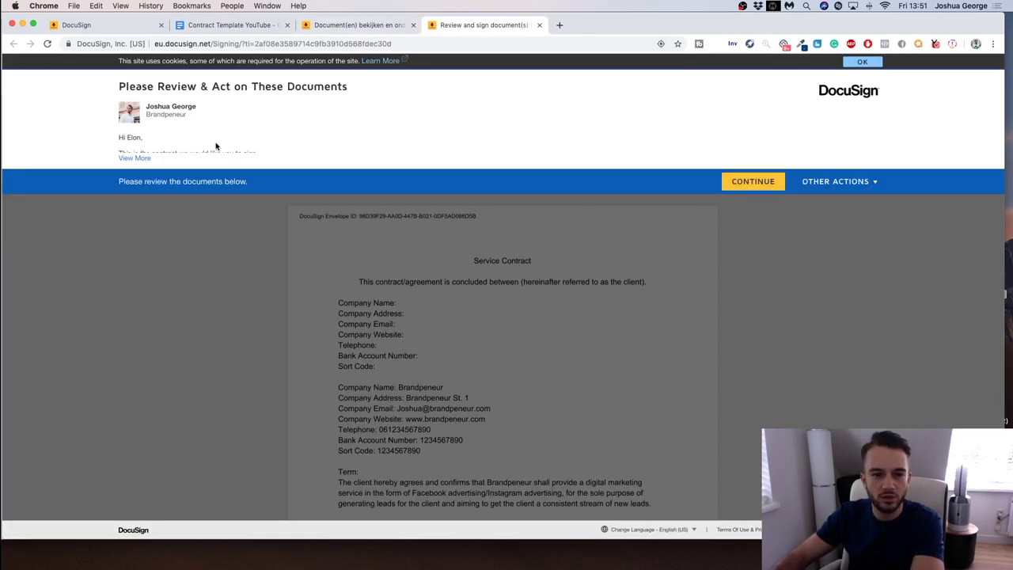
# On the sender's copy, enter 2000 per month as the payment amount and sign Brandpeneur's line.
pyautogui.click(735, 184)
pyautogui.scroll(-8, 602, 238)
pyautogui.scroll(2, 601, 238)
pyautogui.click(601, 237)
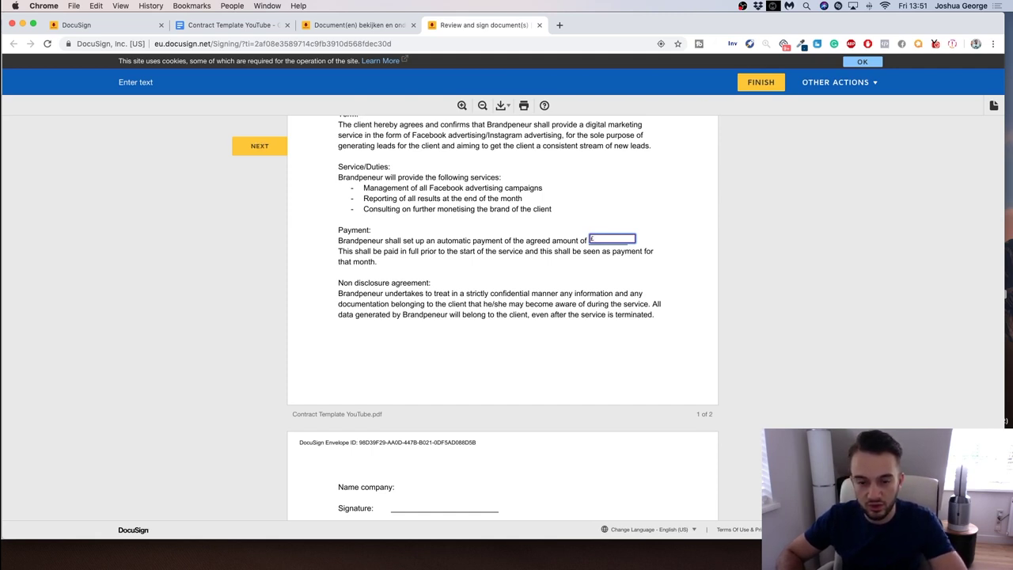
pyautogui.write('aper month')
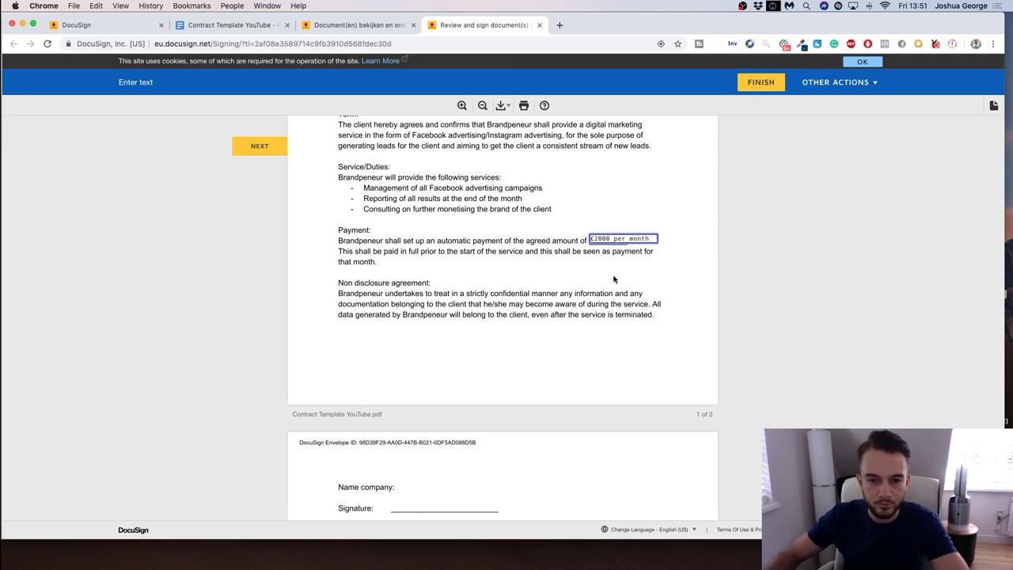
pyautogui.click(614, 279)
pyautogui.scroll(-5, 541, 285)
pyautogui.click(436, 361)
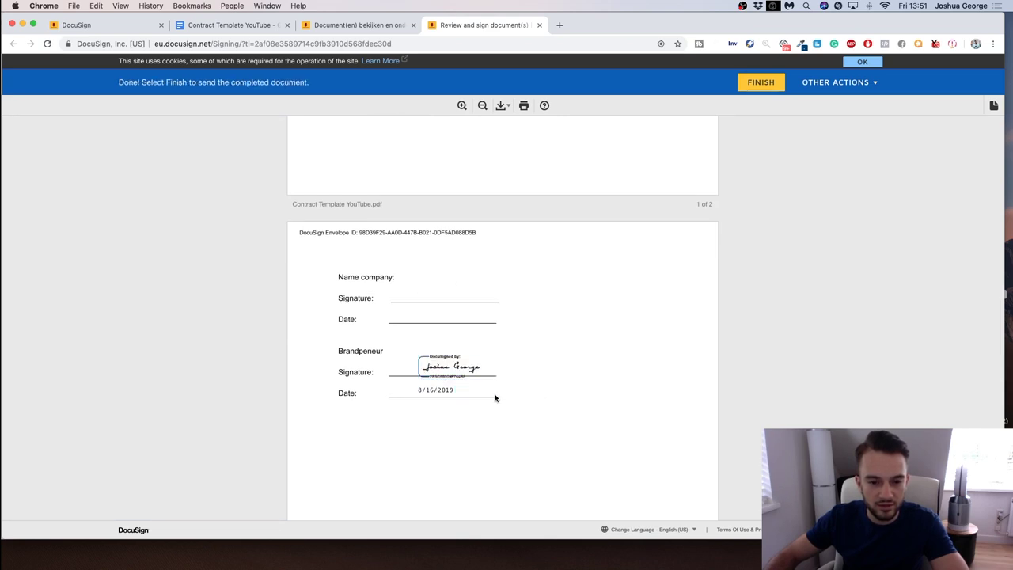
# Enter 'Test Company' as the client's company name, then cancel the signature dialog on page 2.
pyautogui.click(366, 29)
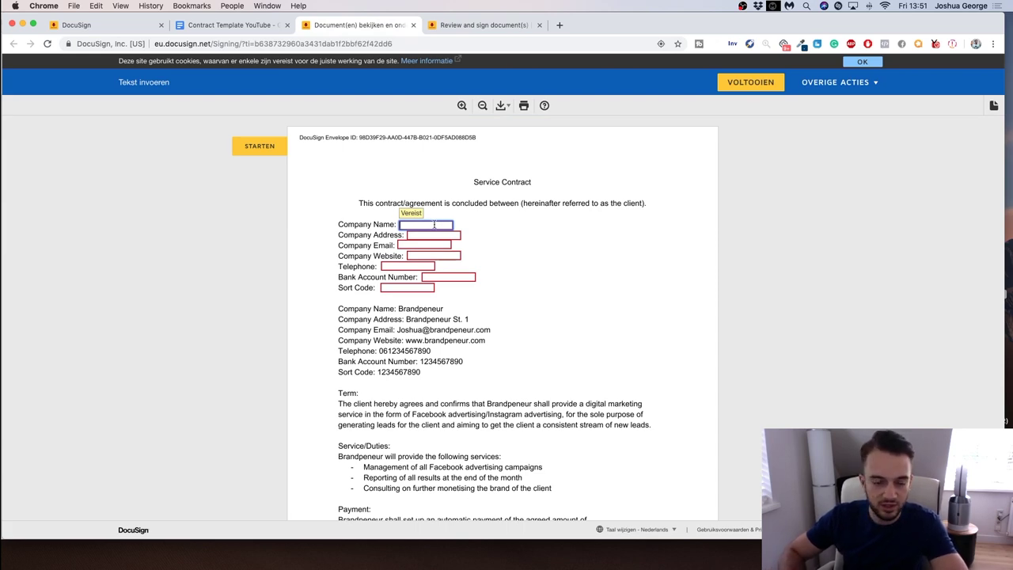
pyautogui.write('Te')
pyautogui.write('st Company')
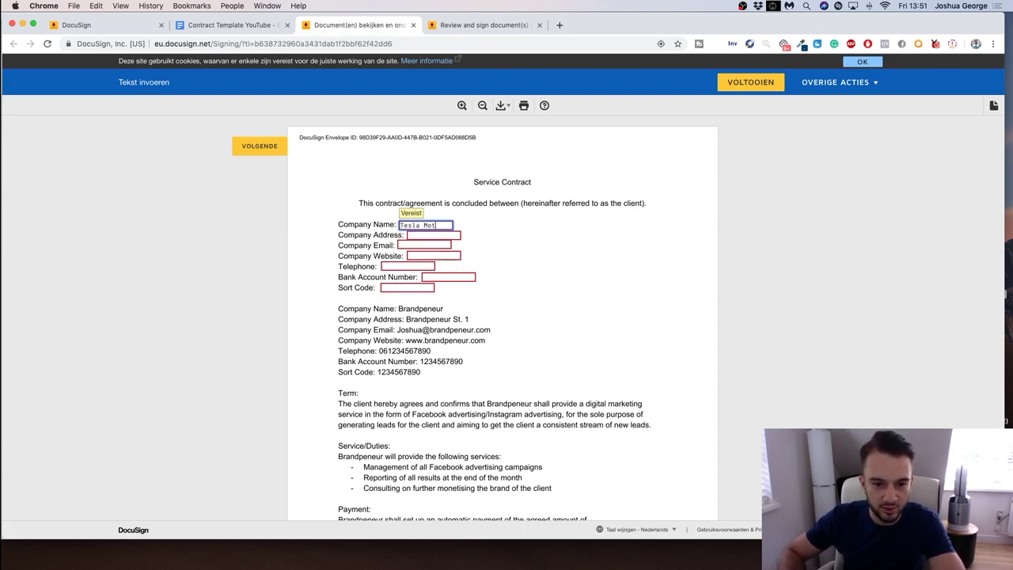
pyautogui.scroll(-3, 434, 228)
pyautogui.scroll(-3, 434, 228)
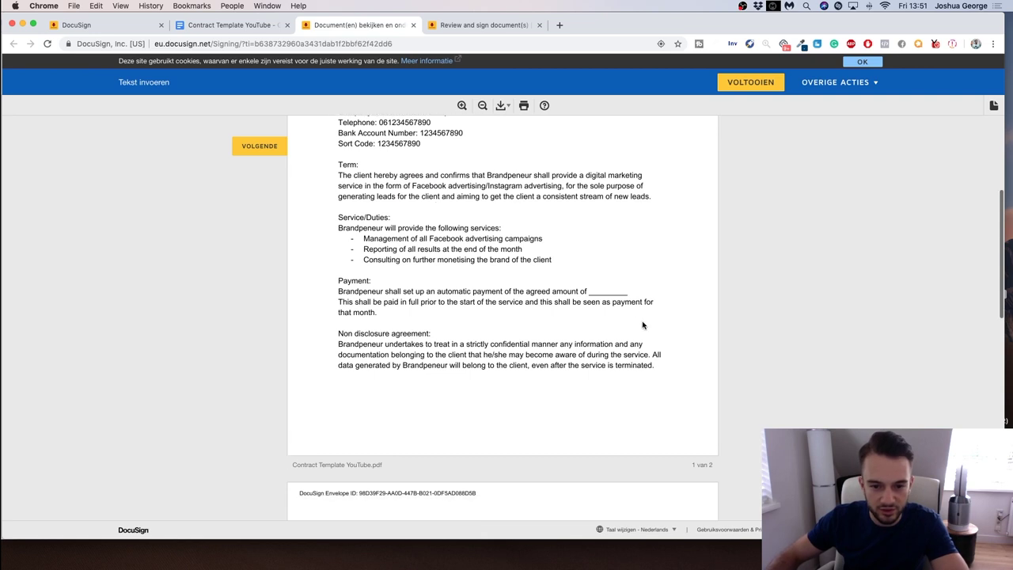
pyautogui.scroll(-8, 554, 294)
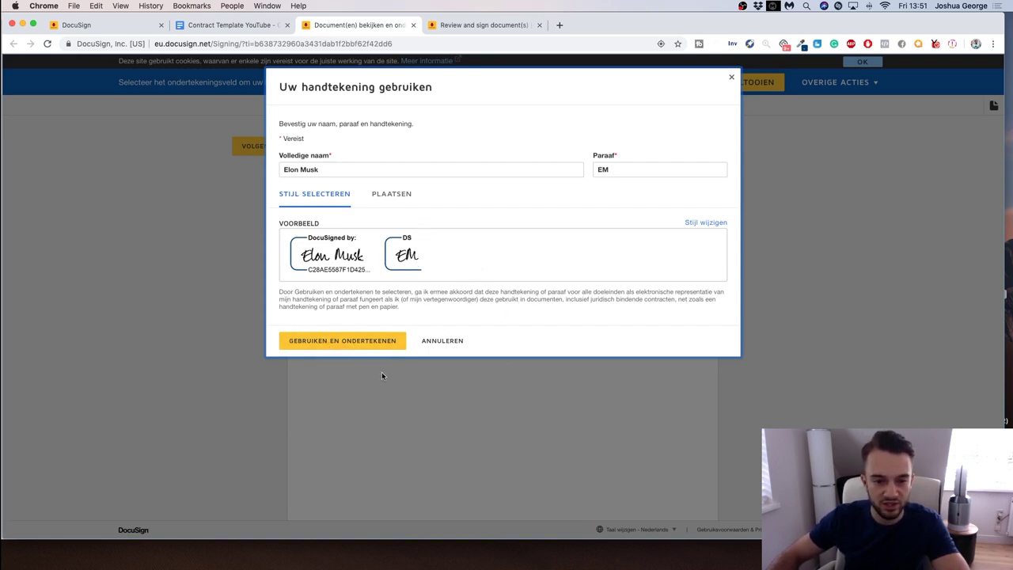
pyautogui.click(443, 342)
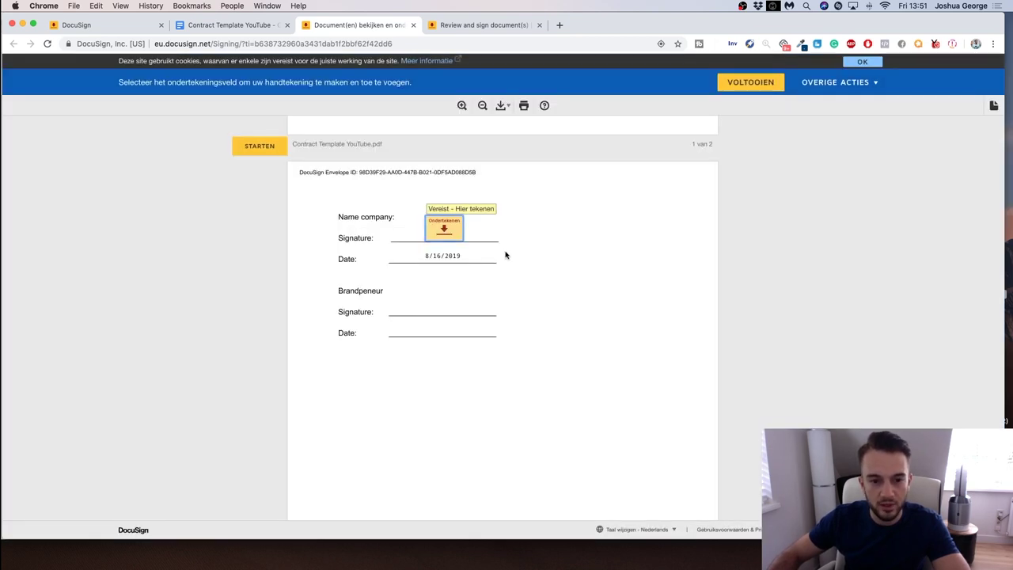